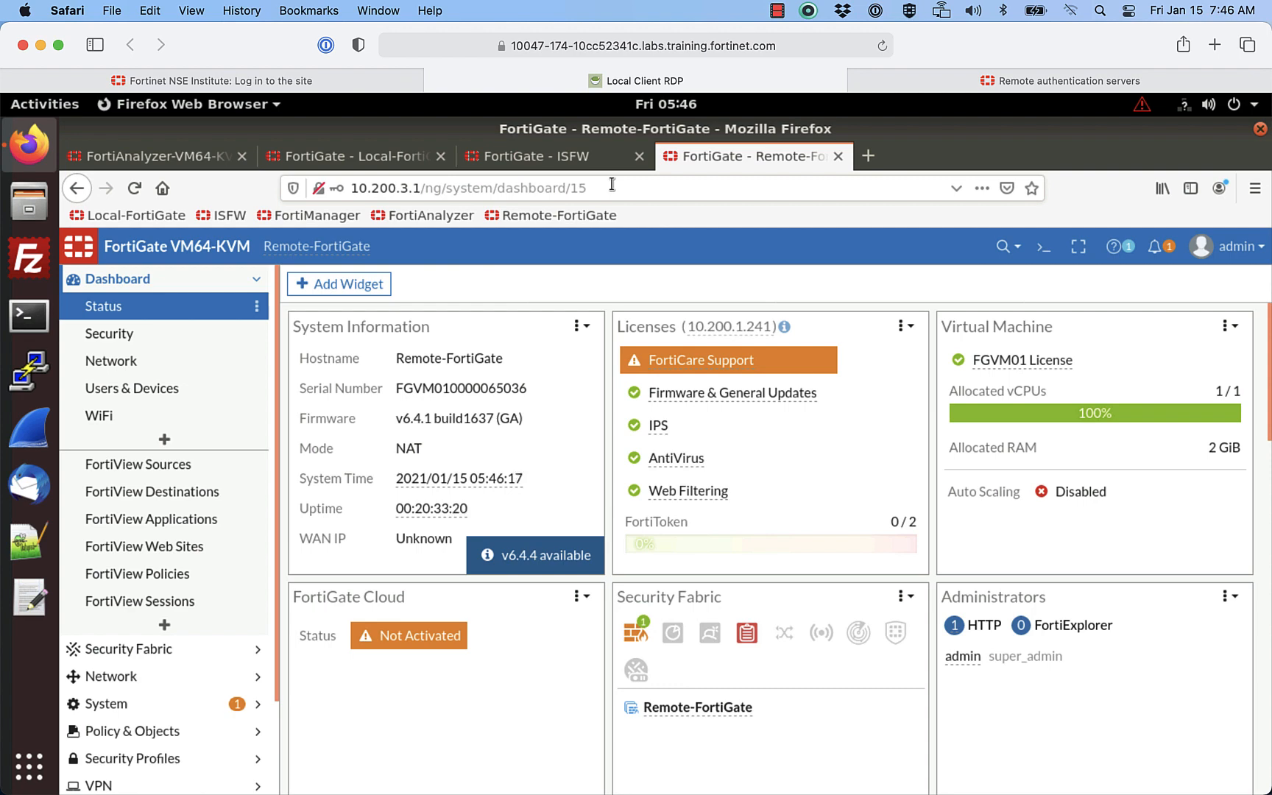
# Step: Switch from the Remote-FortiGate tab to the ISFW FortiGate status dashboard
pyautogui.click(557, 161)
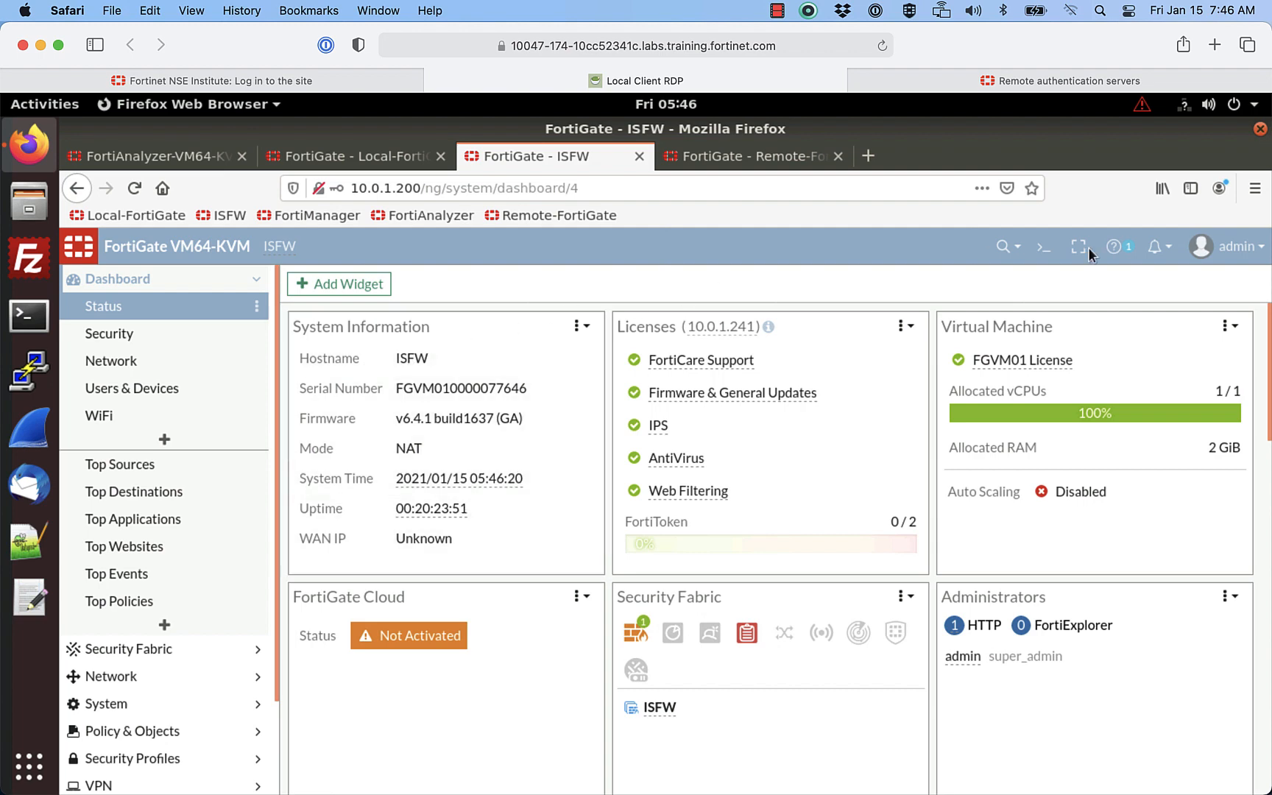
# Step: On ISFW, open Configuration > Restore and select Resources/FortiAnalyzer/LAB-3/ISFW.conf
pyautogui.click(1244, 253)
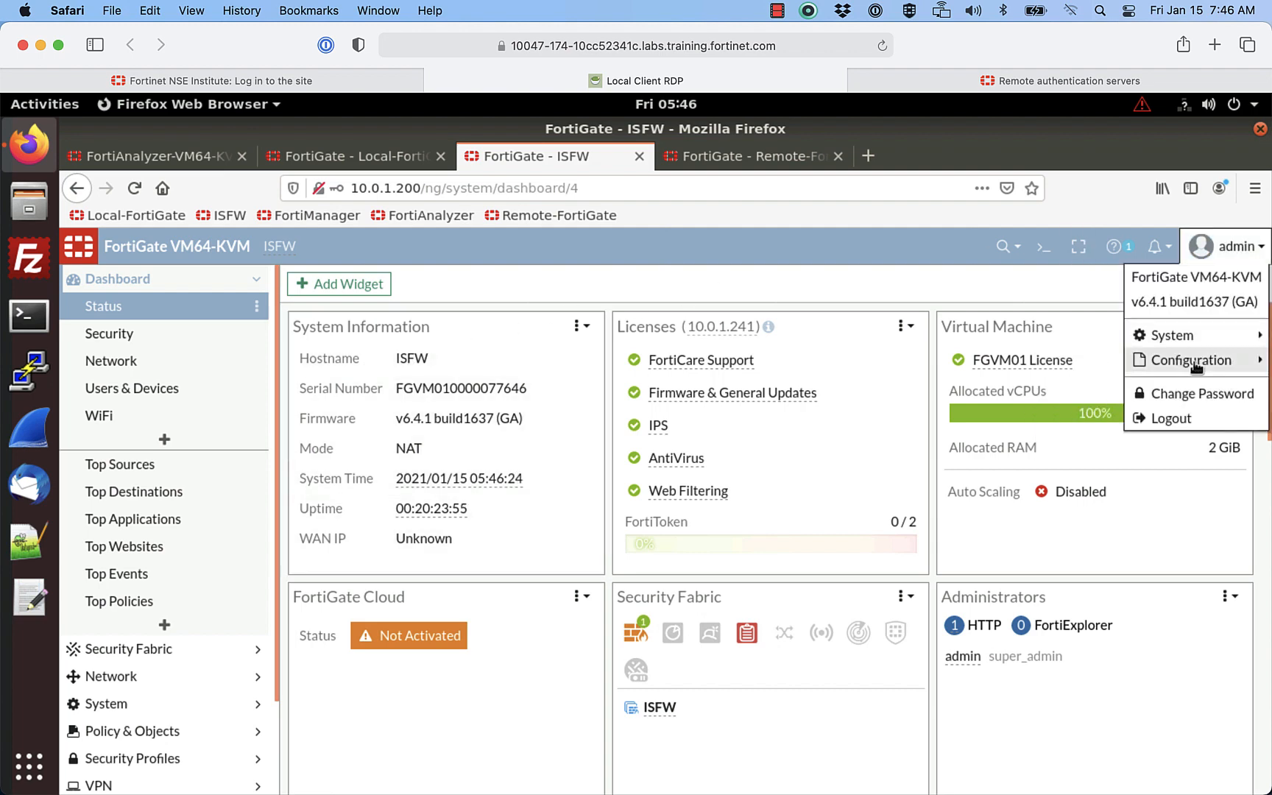
pyautogui.moveTo(1196, 365)
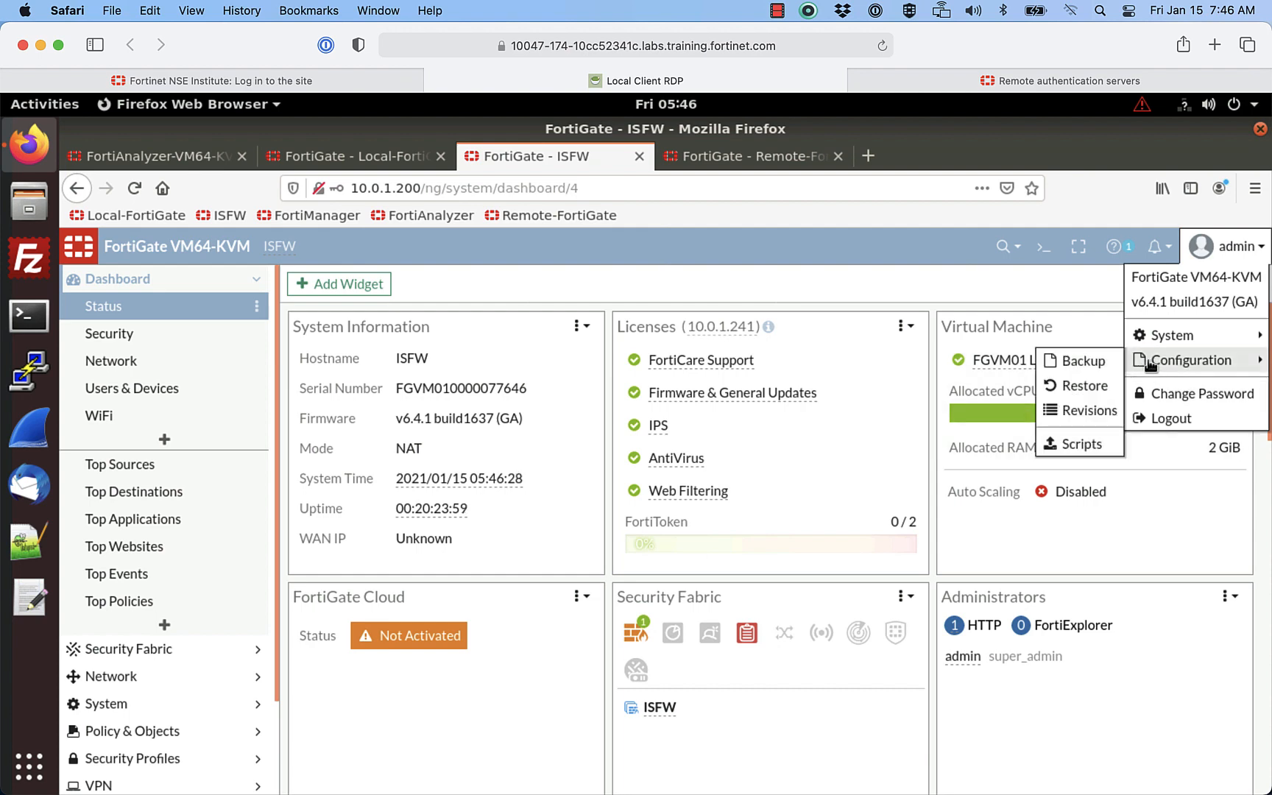
pyautogui.click(1100, 386)
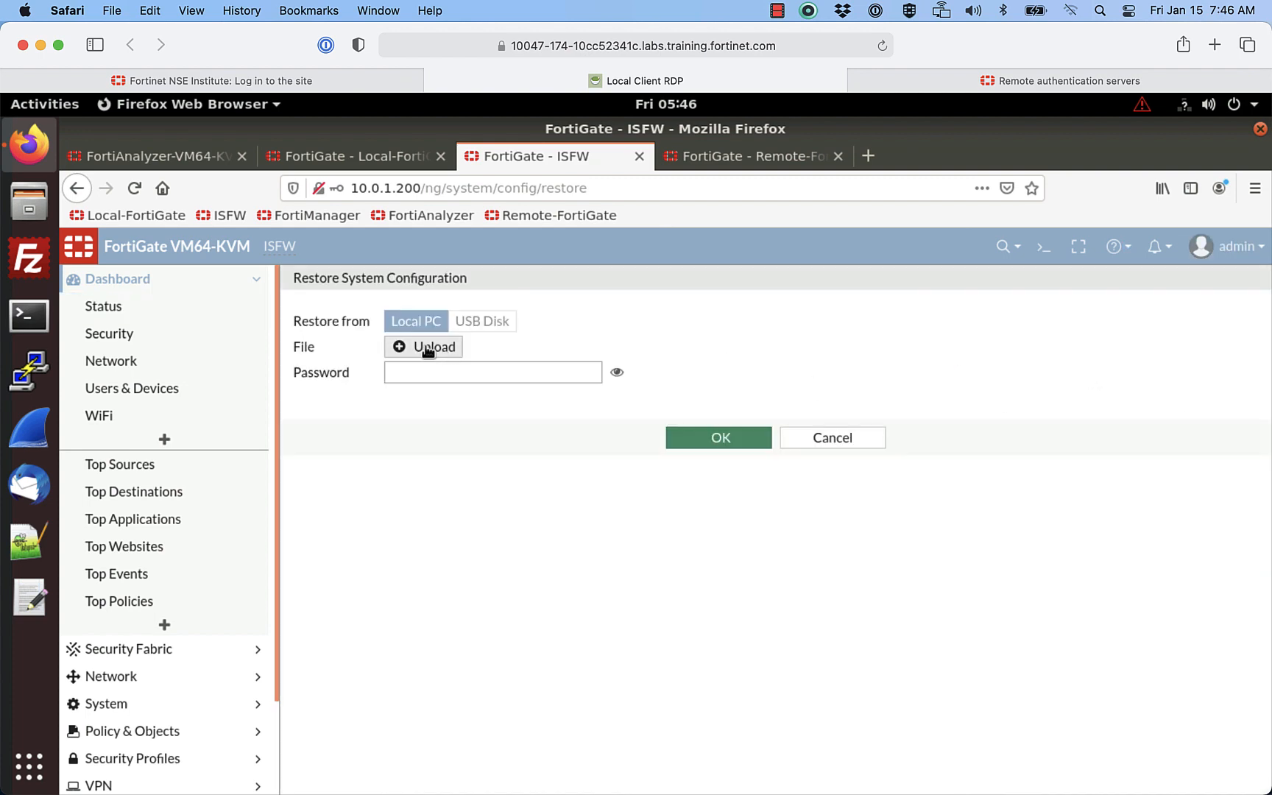
pyautogui.click(423, 345)
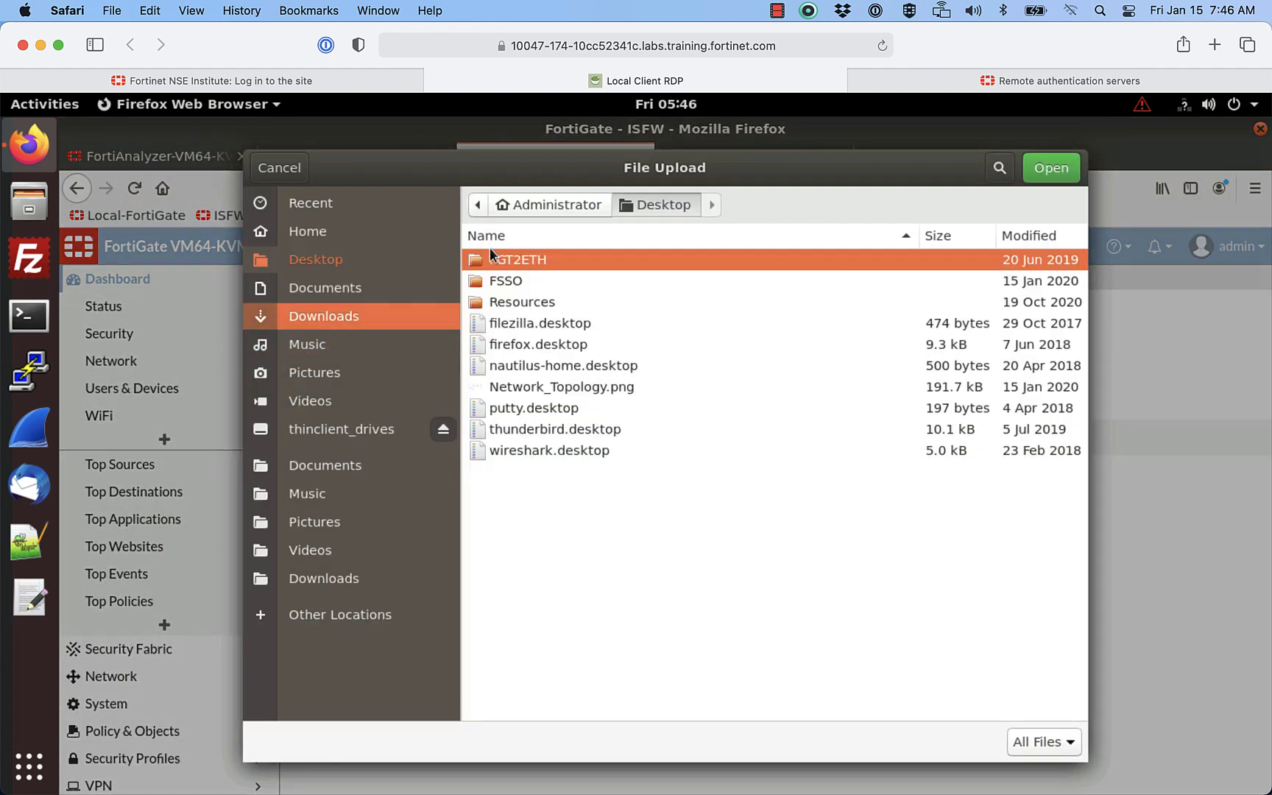
pyautogui.click(519, 300)
pyautogui.doubleClick(520, 298)
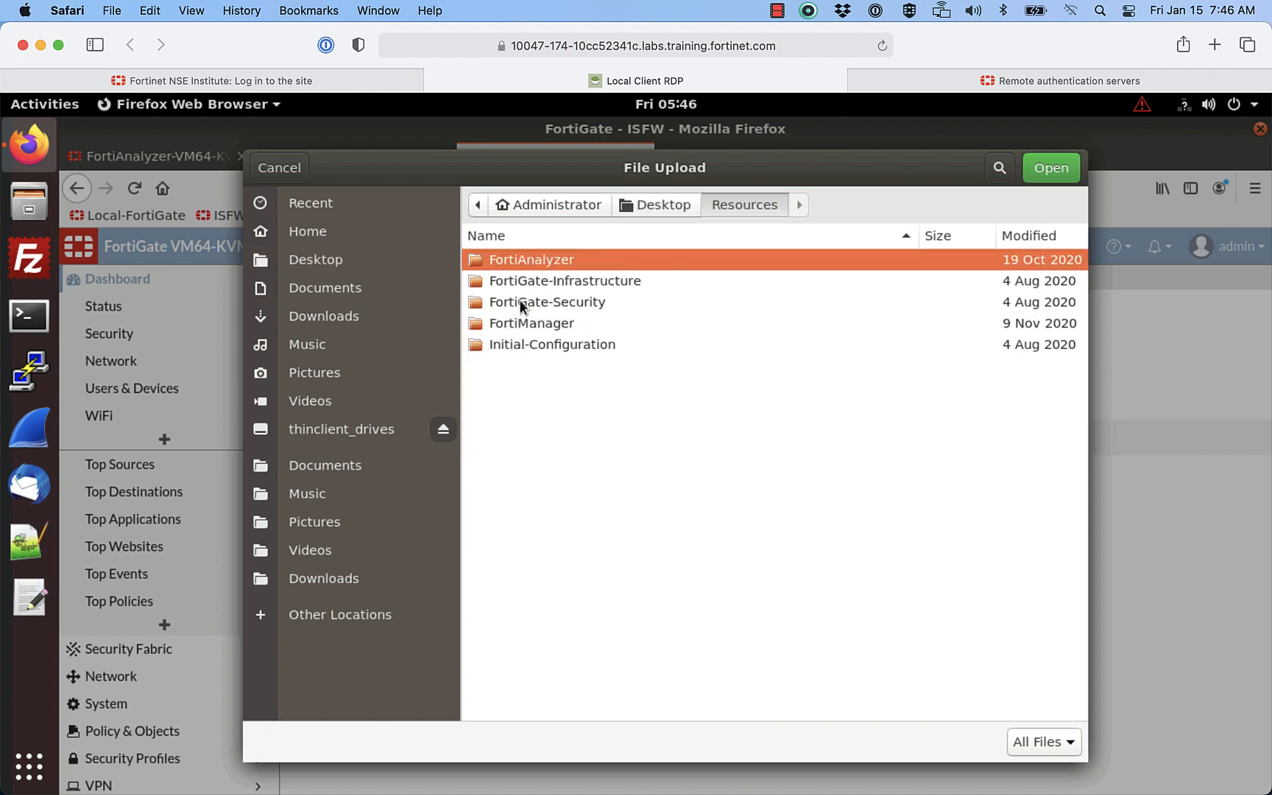
pyautogui.doubleClick(520, 260)
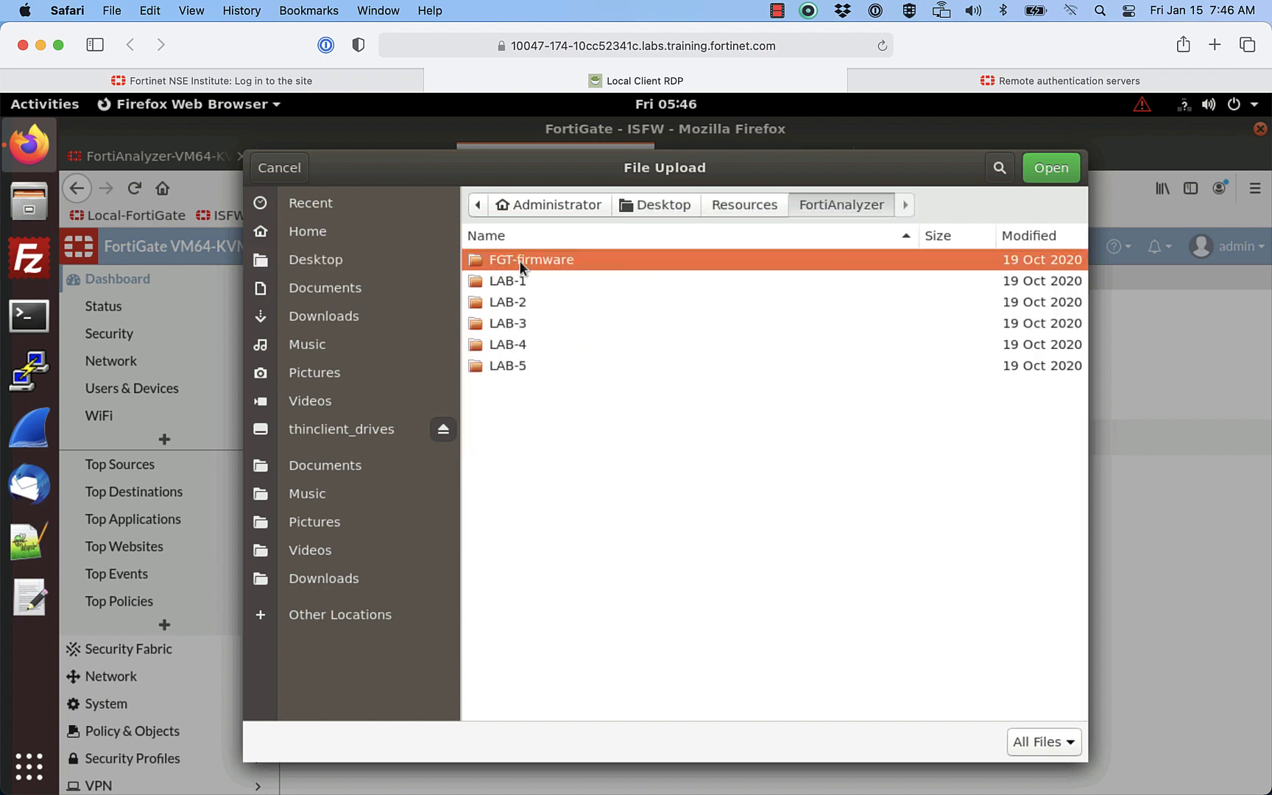
pyautogui.doubleClick(514, 322)
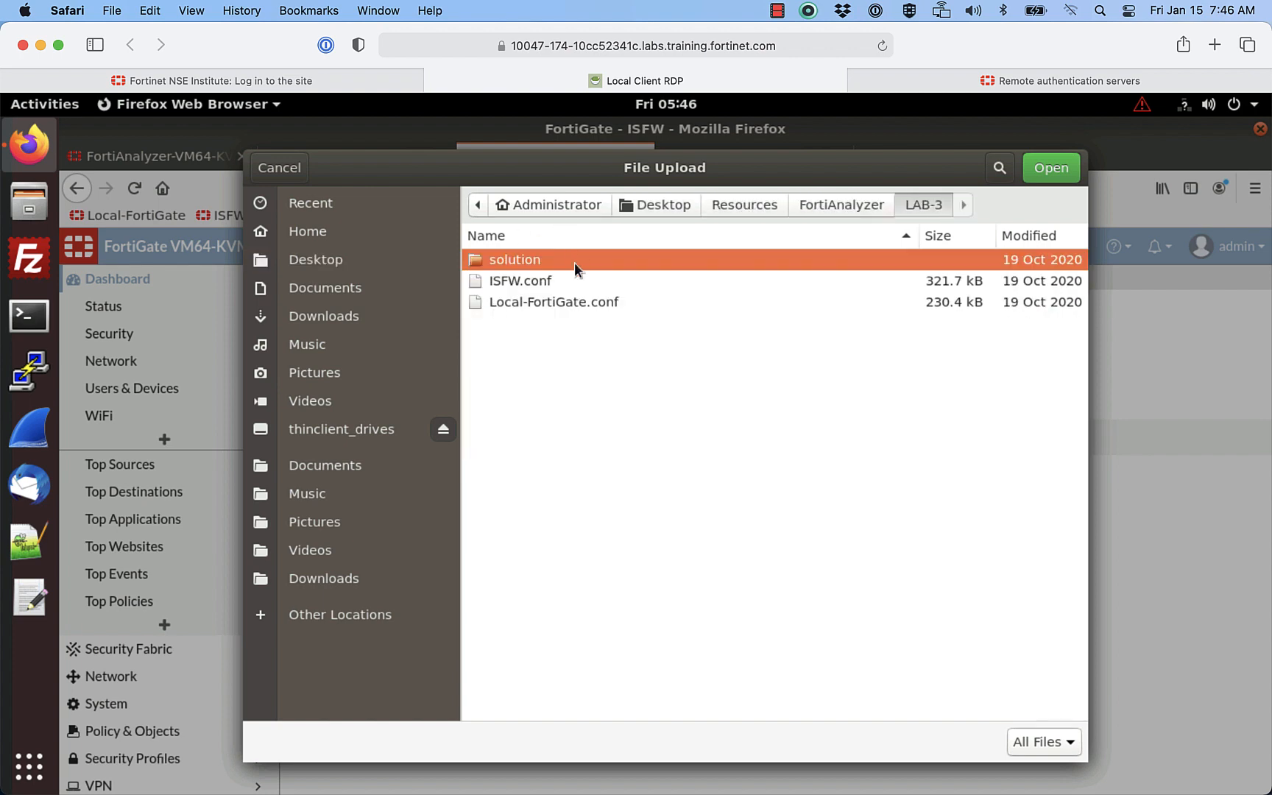
pyautogui.click(513, 286)
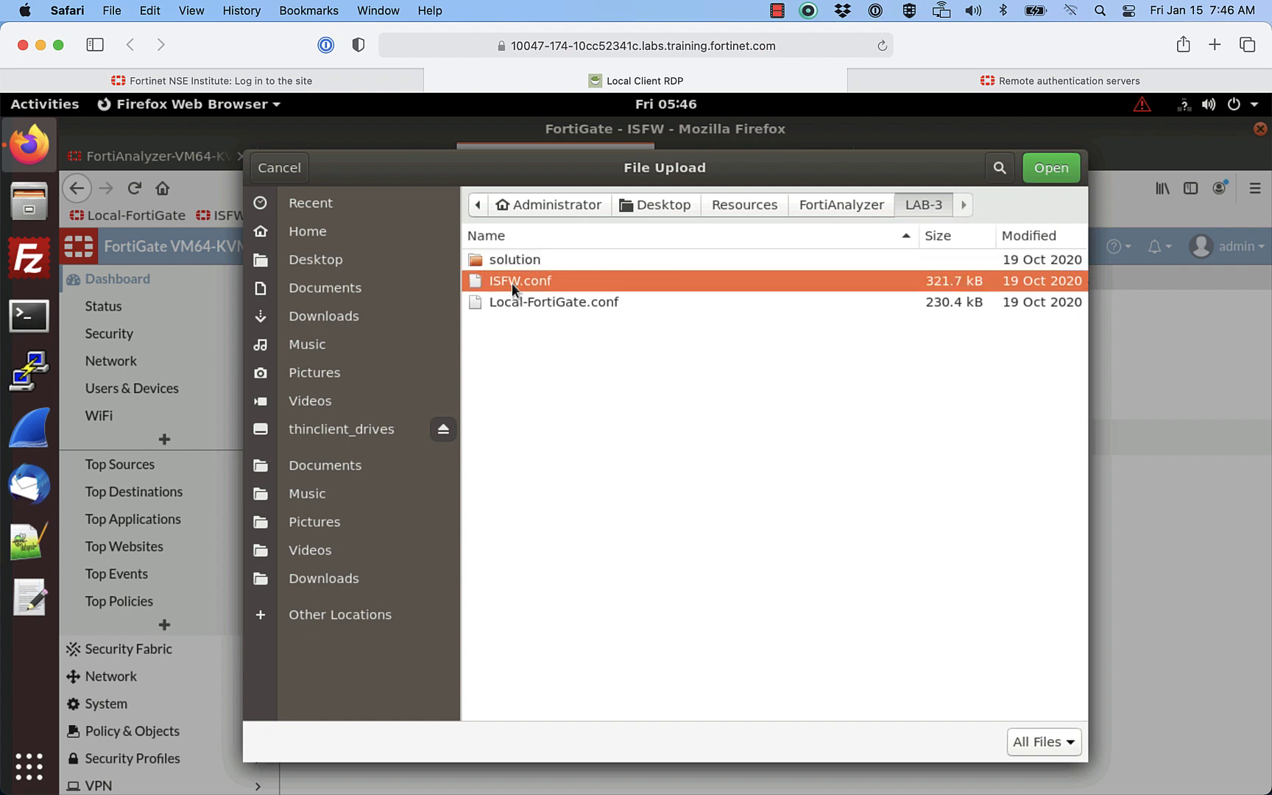
# Step: Restore ISFW.conf, accept the reboot warning, and move to the Local-FortiGate dashboard
pyautogui.click(1056, 168)
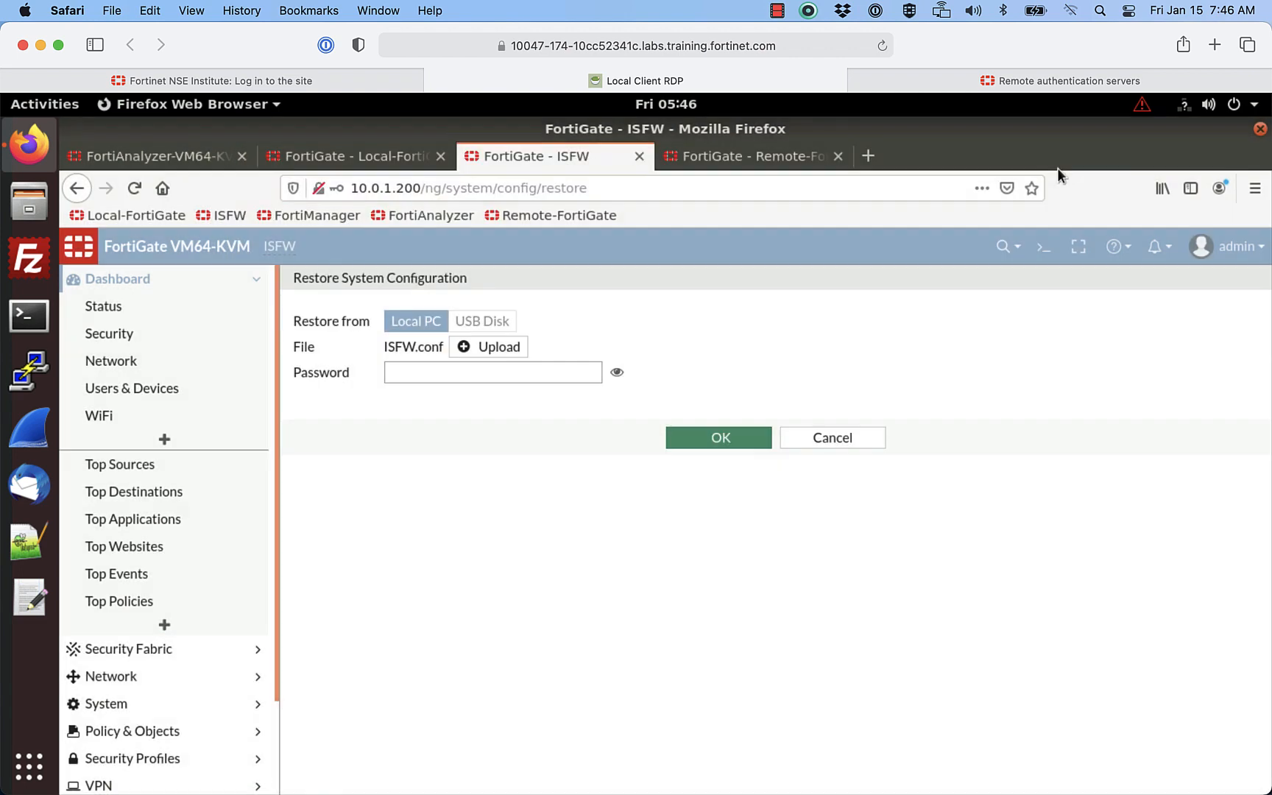
pyautogui.click(742, 438)
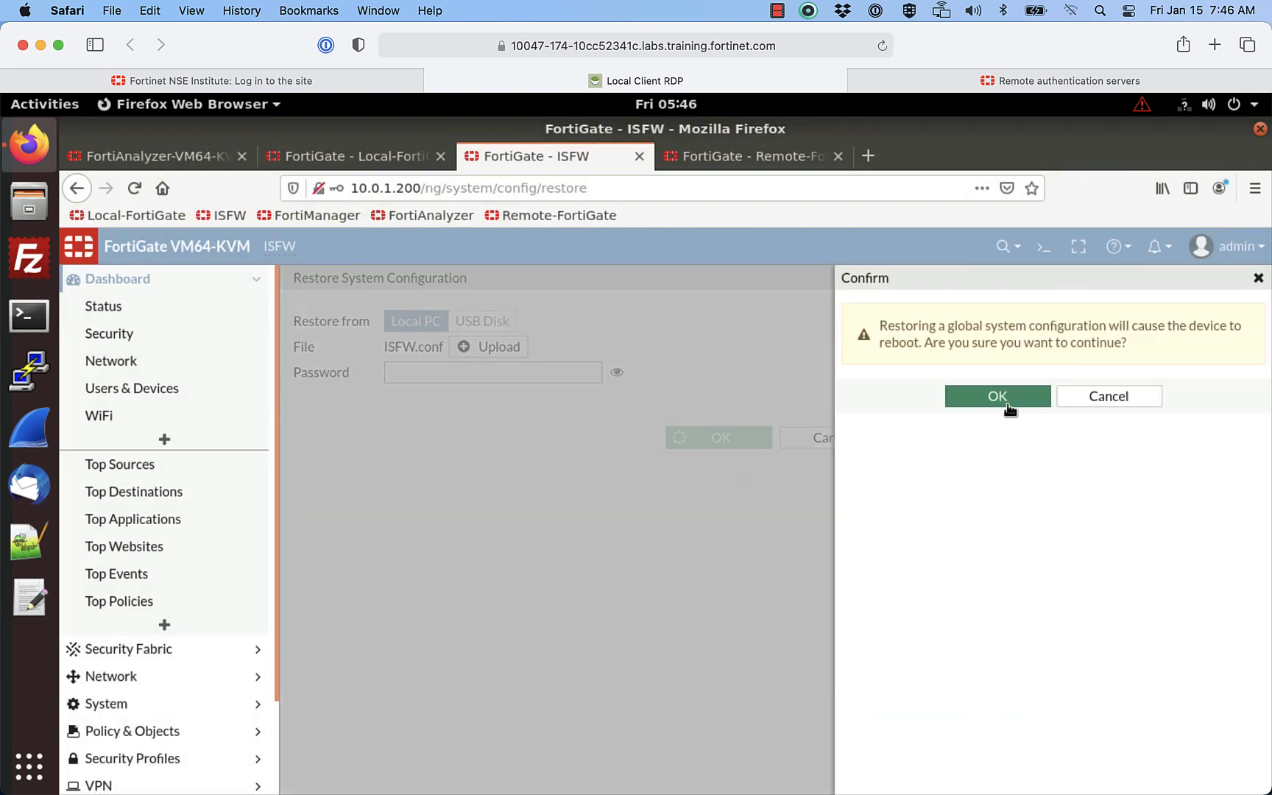
pyautogui.click(1000, 399)
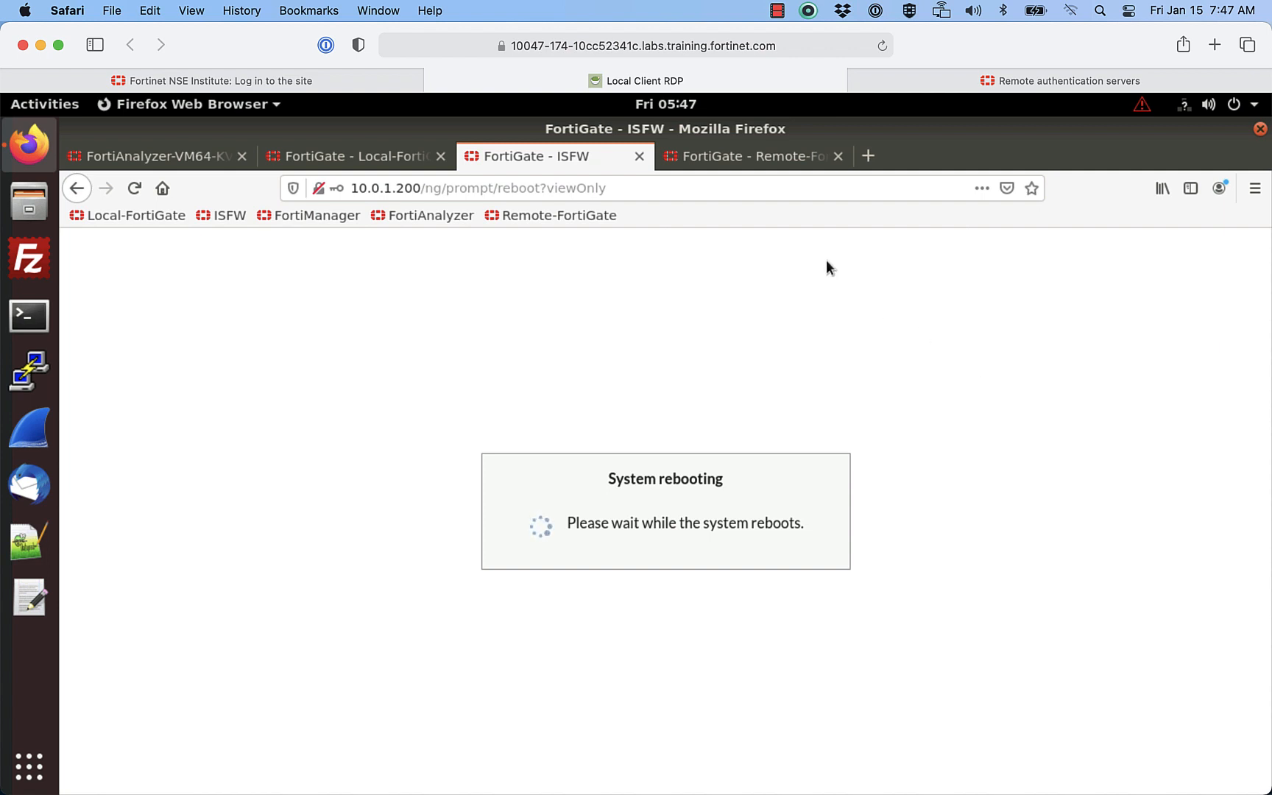
pyautogui.click(396, 157)
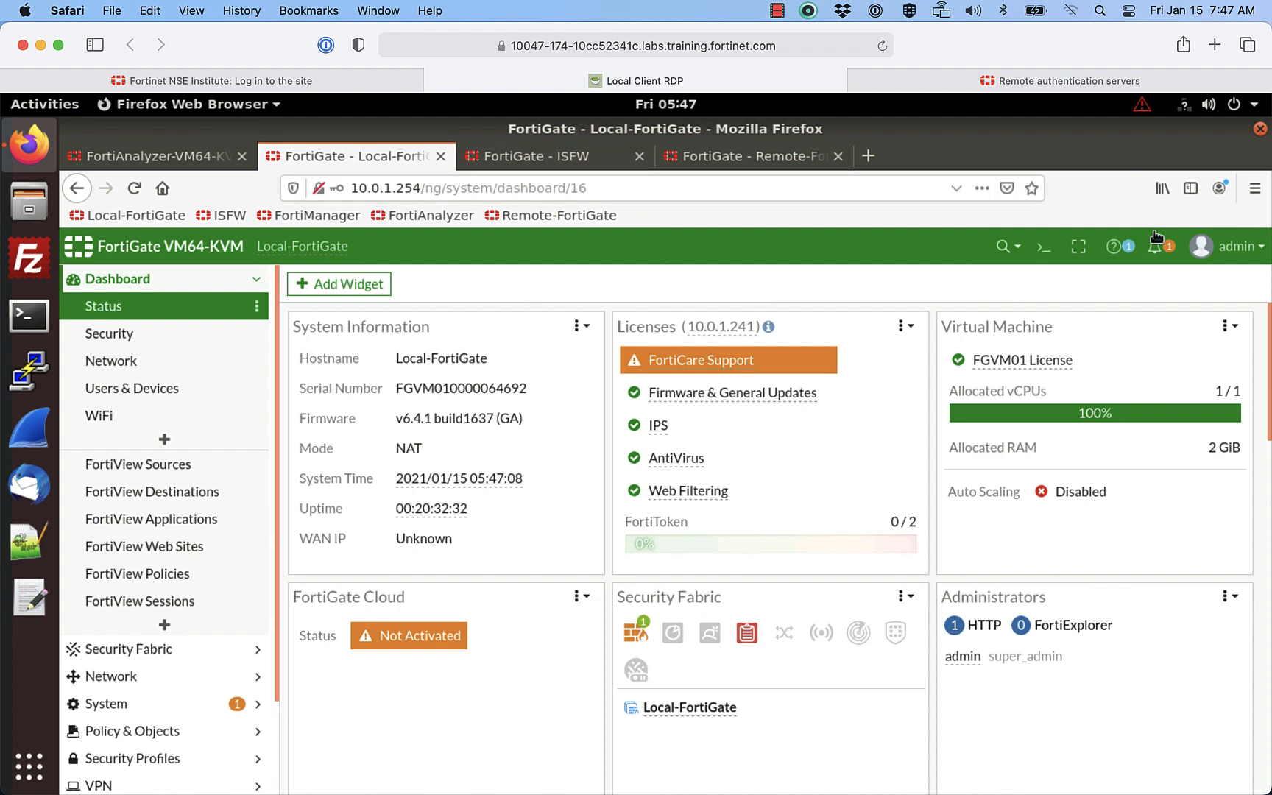
# Step: On Local-FortiGate, open Configuration > Restore and select LAB-3/Local-FortiGate.conf
pyautogui.click(1244, 254)
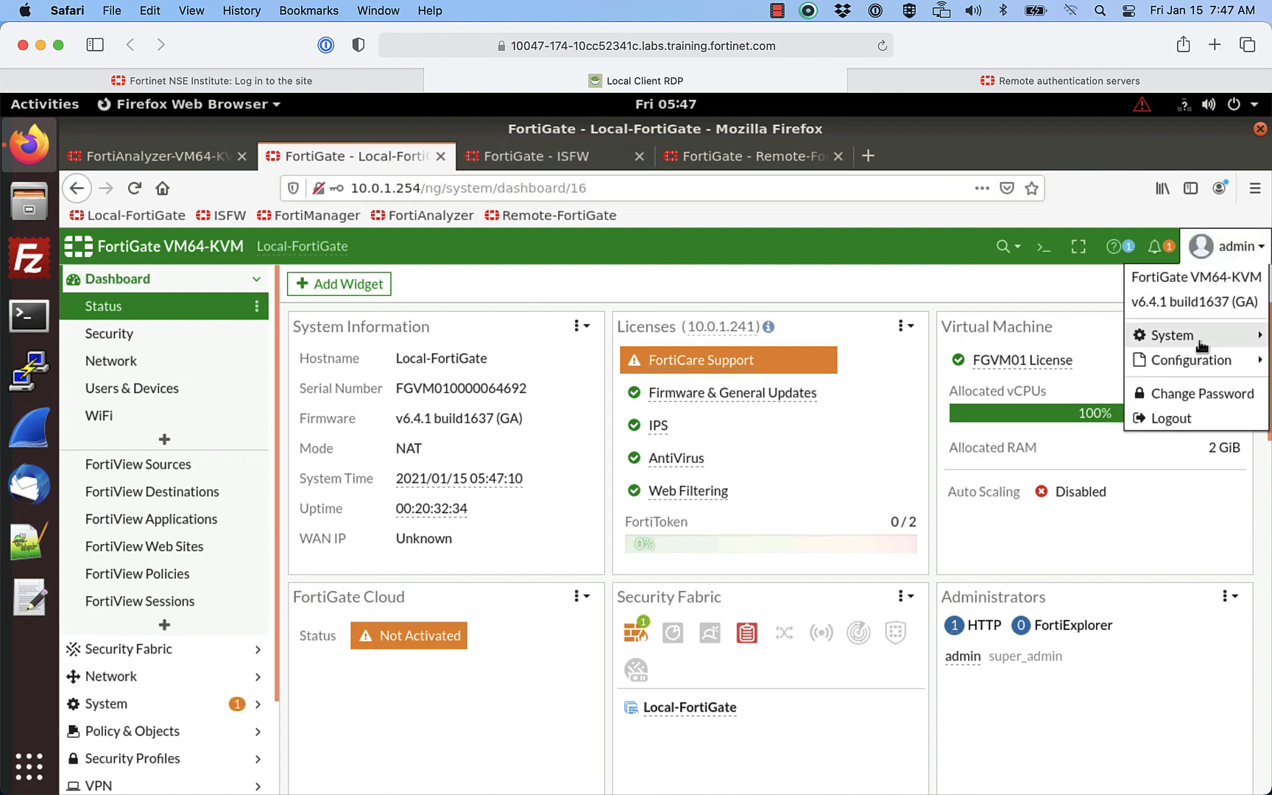
pyautogui.moveTo(1196, 344)
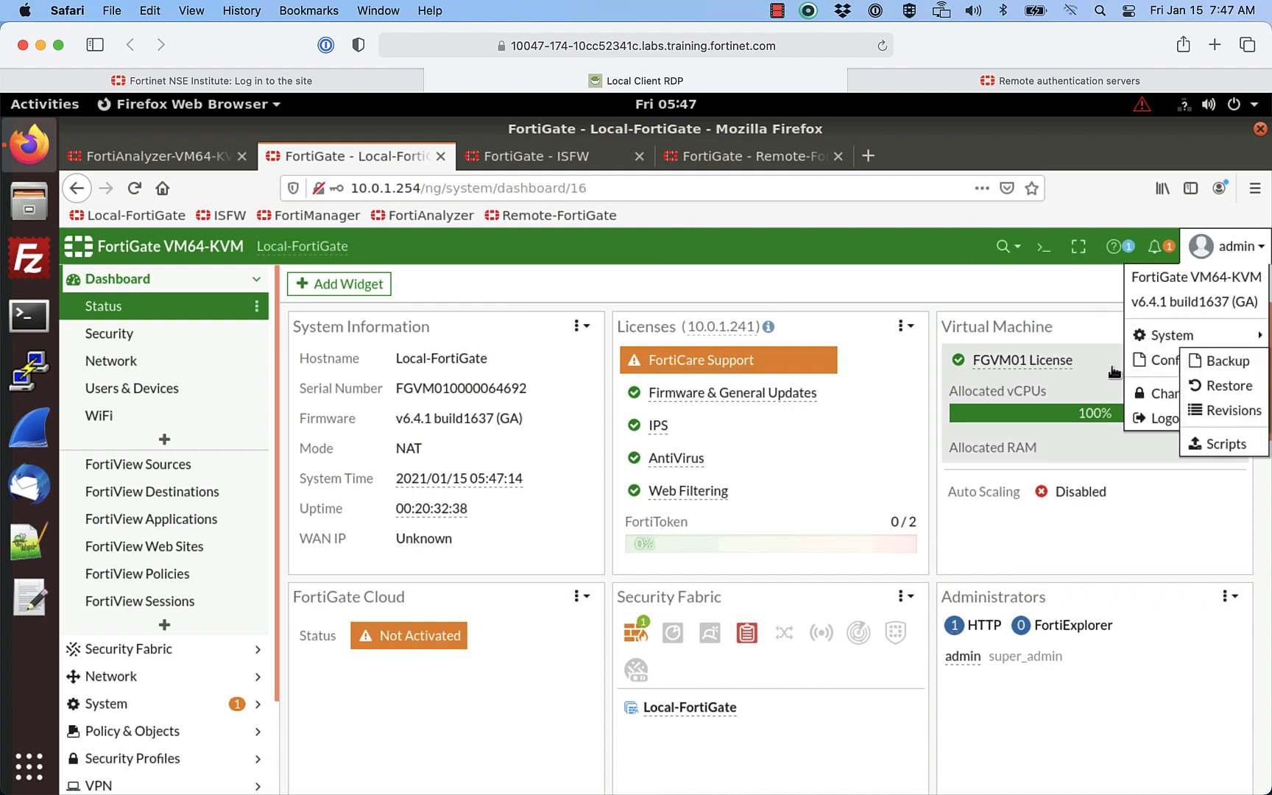
pyautogui.click(1218, 388)
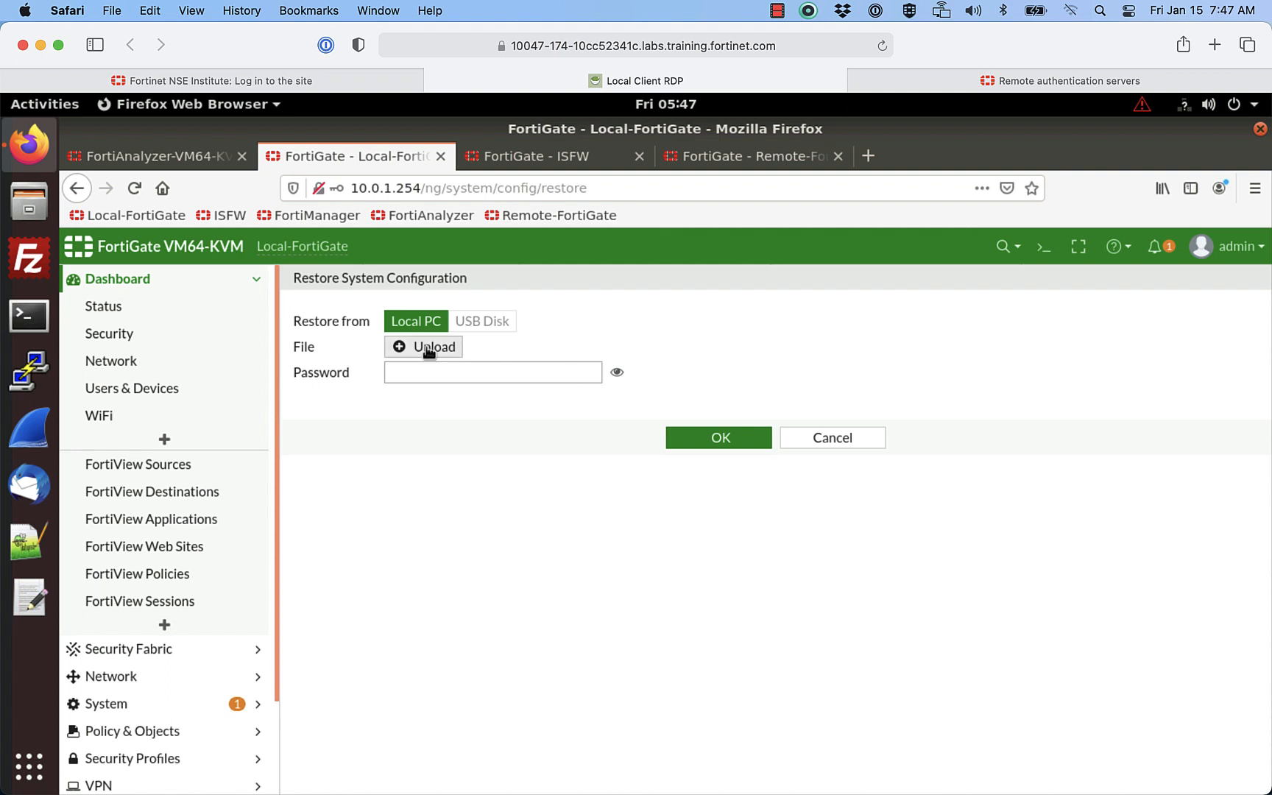
pyautogui.click(425, 346)
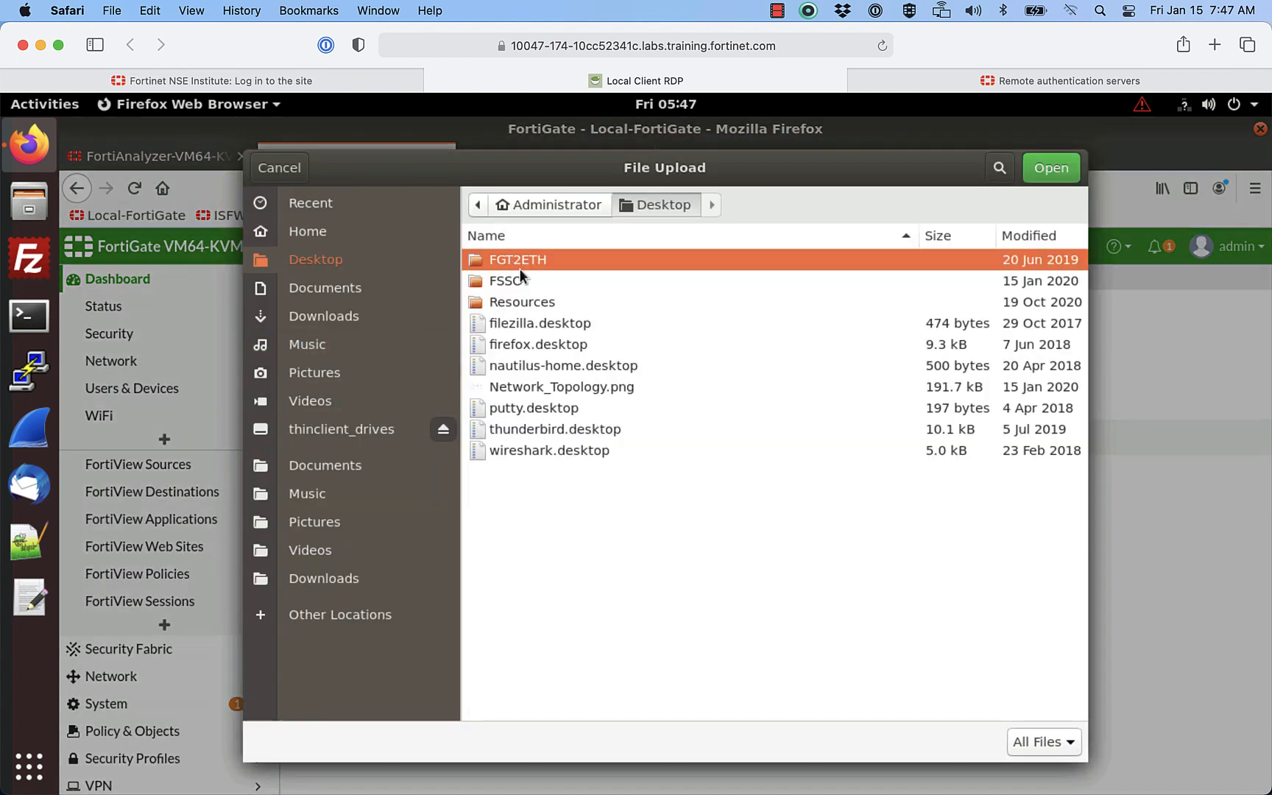
pyautogui.doubleClick(517, 302)
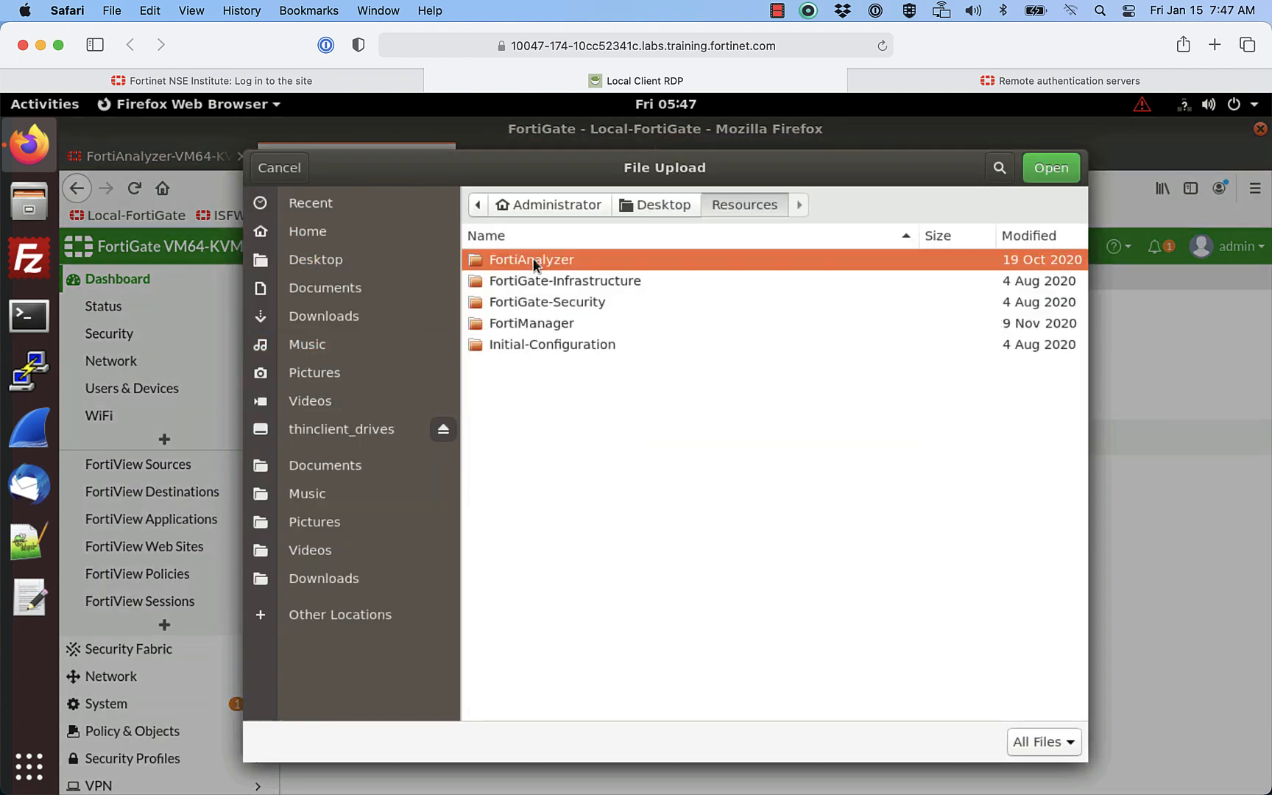
pyautogui.doubleClick(533, 259)
pyautogui.doubleClick(512, 324)
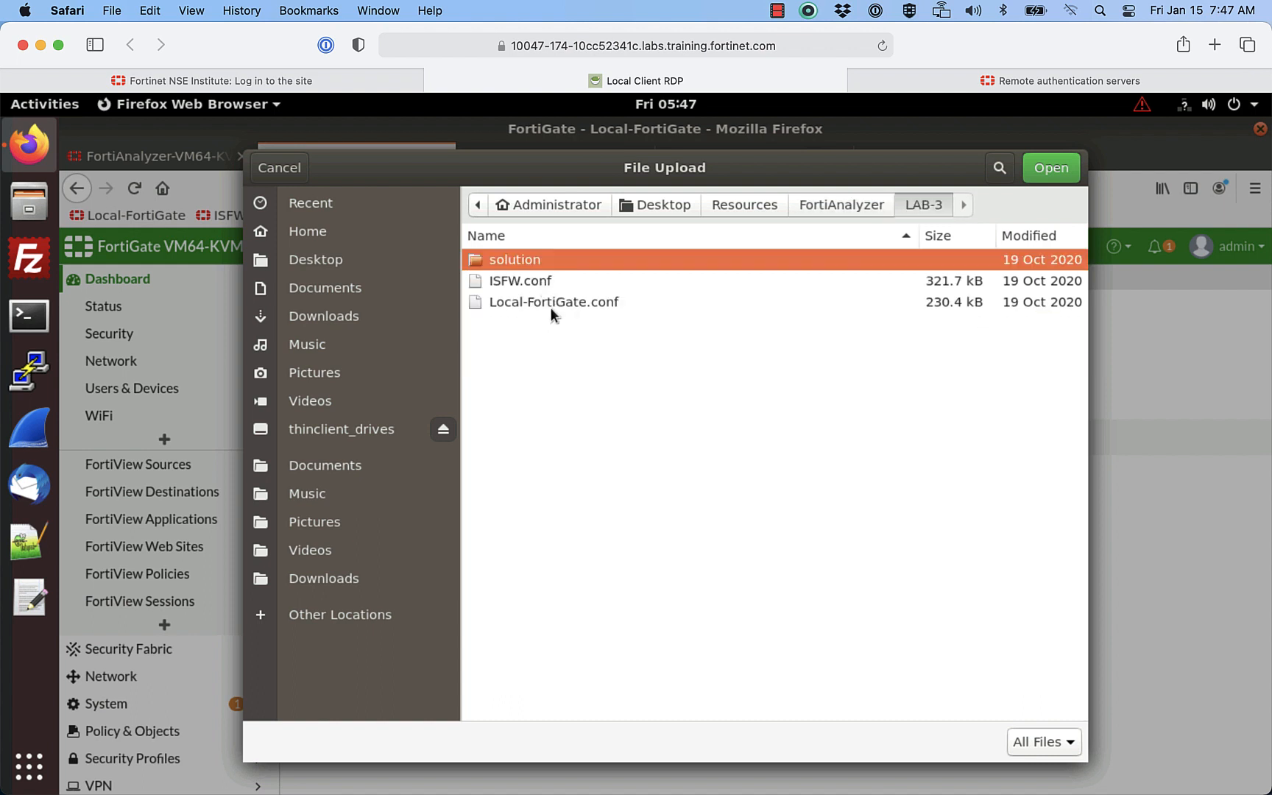
pyautogui.click(539, 301)
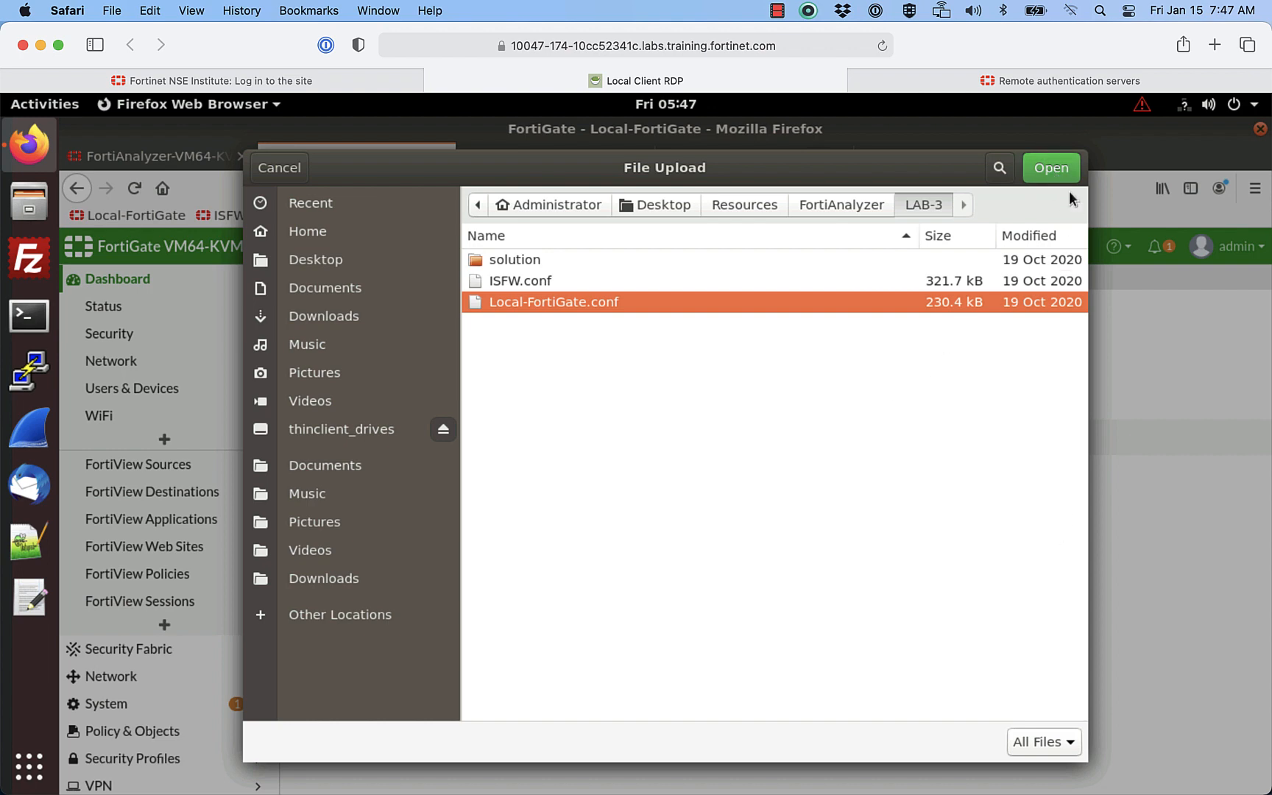
# Step: Restore Local-FortiGate.conf and accept the reboot warning
pyautogui.click(1052, 169)
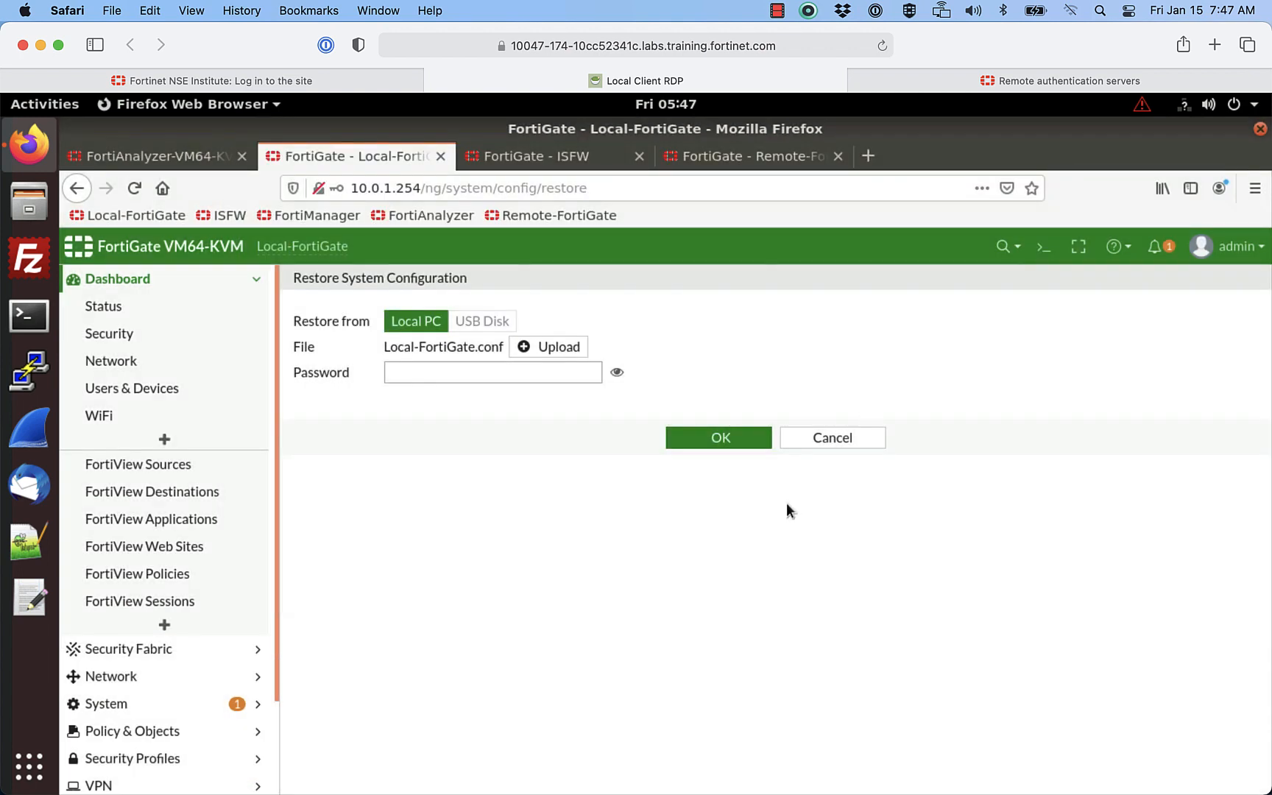
pyautogui.click(727, 440)
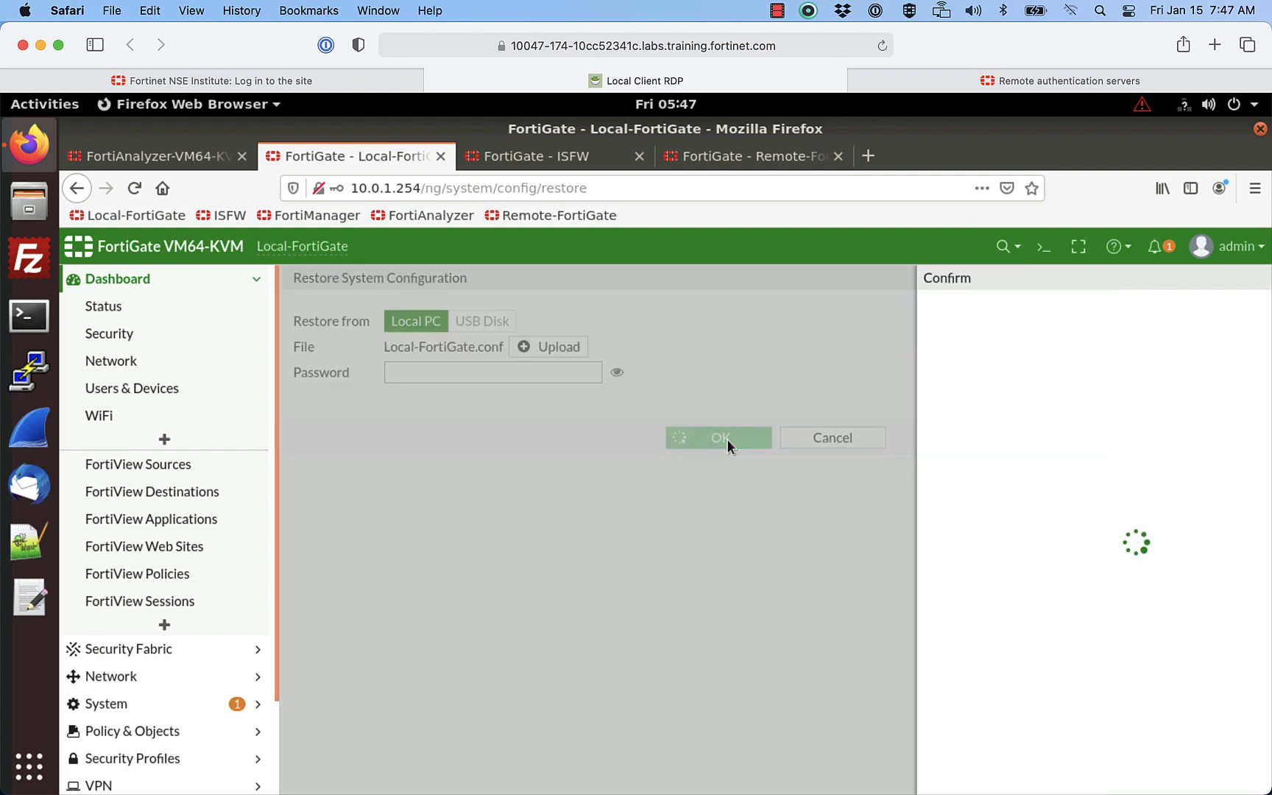
pyautogui.click(1003, 390)
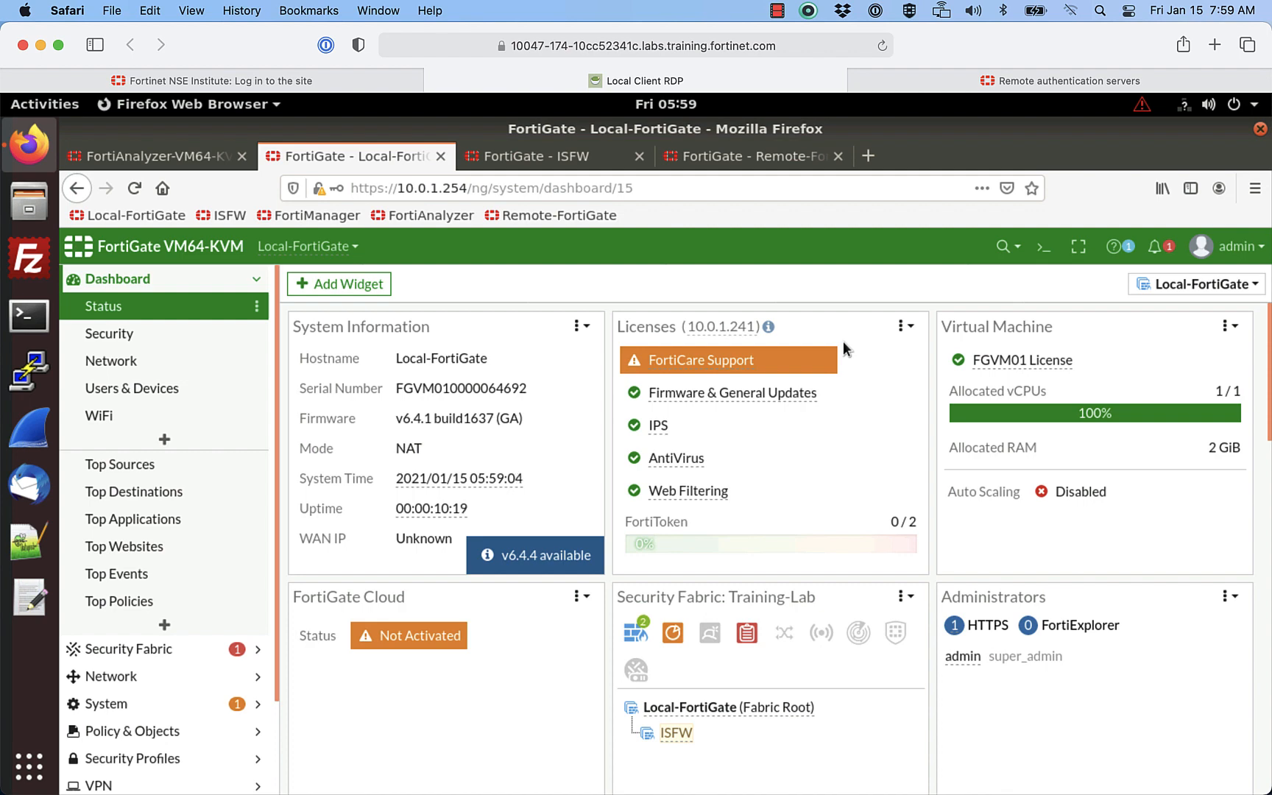
# Step: Log in to FortiAnalyzer as admin, retyping the password after a failed first attempt
pyautogui.click(187, 155)
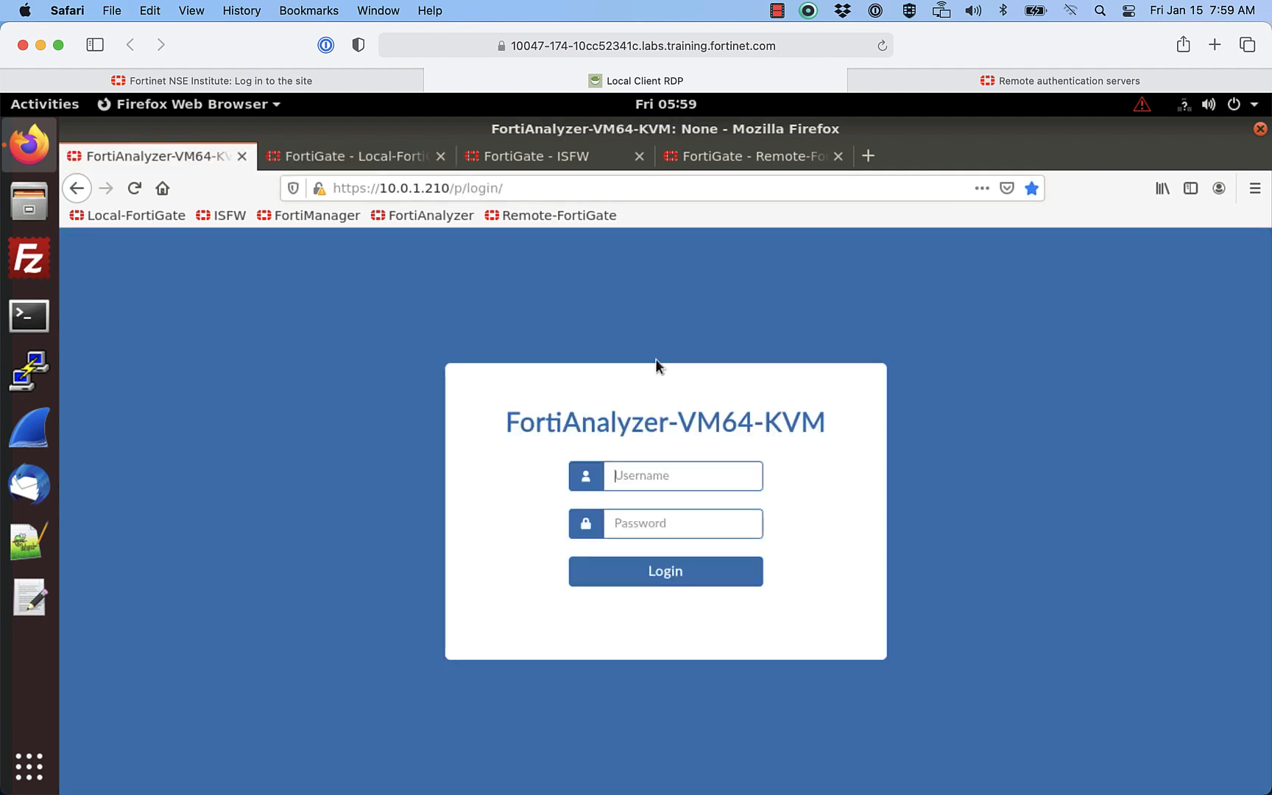
pyautogui.write('admin')
pyautogui.click(614, 523)
pyautogui.write('p')
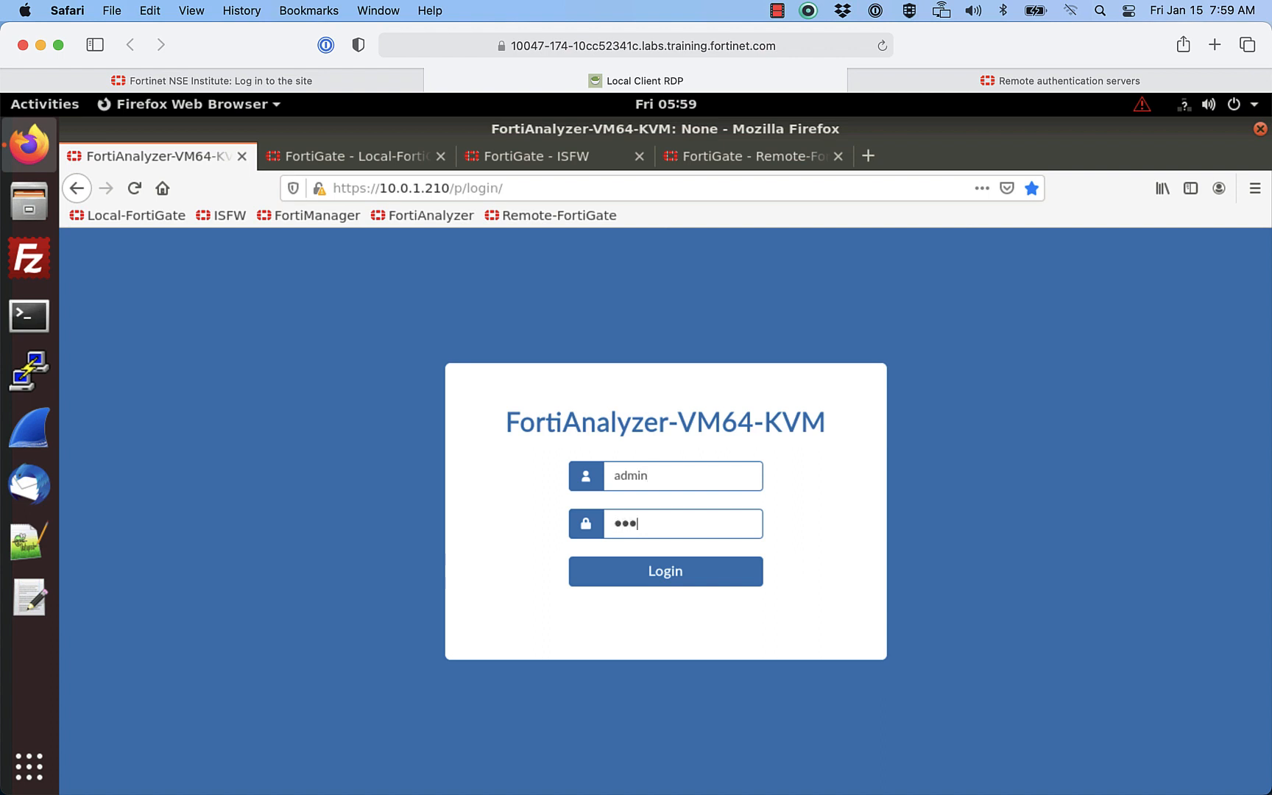
pyautogui.write('asswor')
pyautogui.click(678, 575)
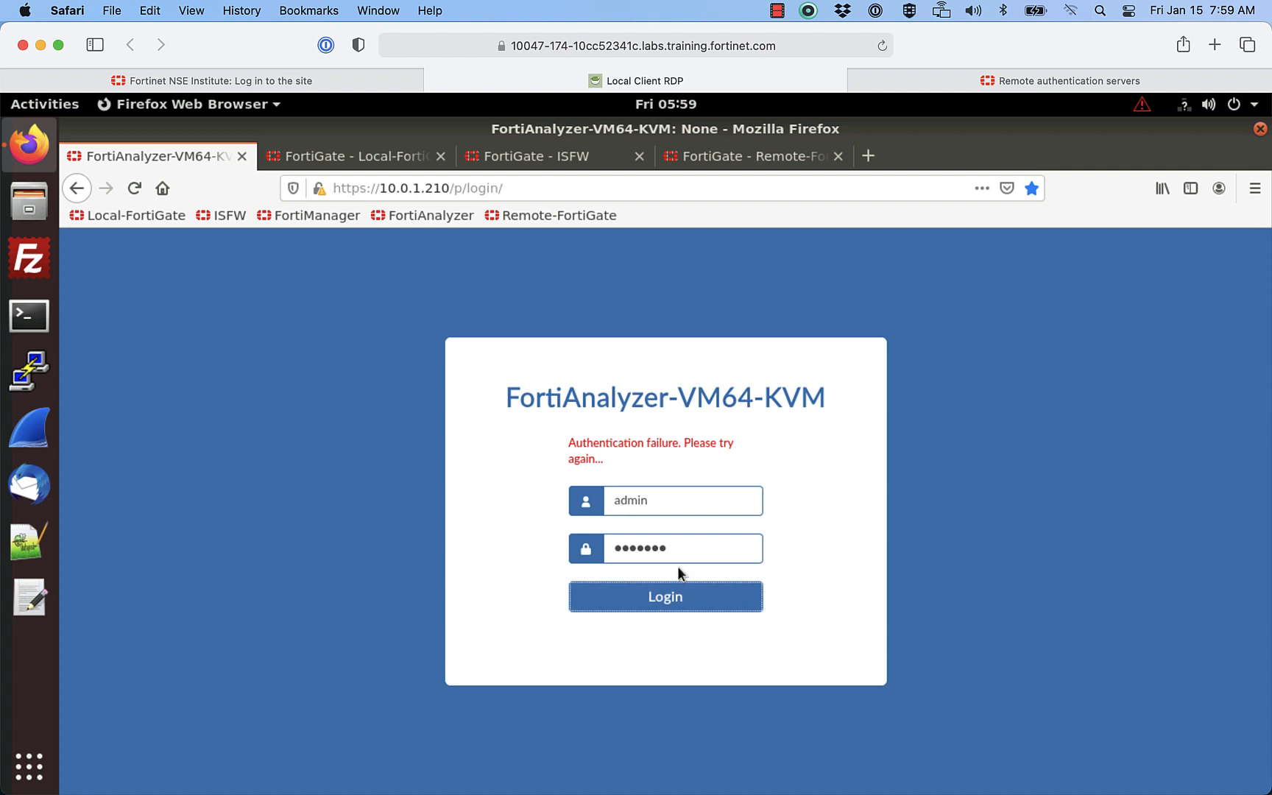
pyautogui.click(675, 548)
pyautogui.moveTo(676, 548); pyautogui.dragTo(544, 540)
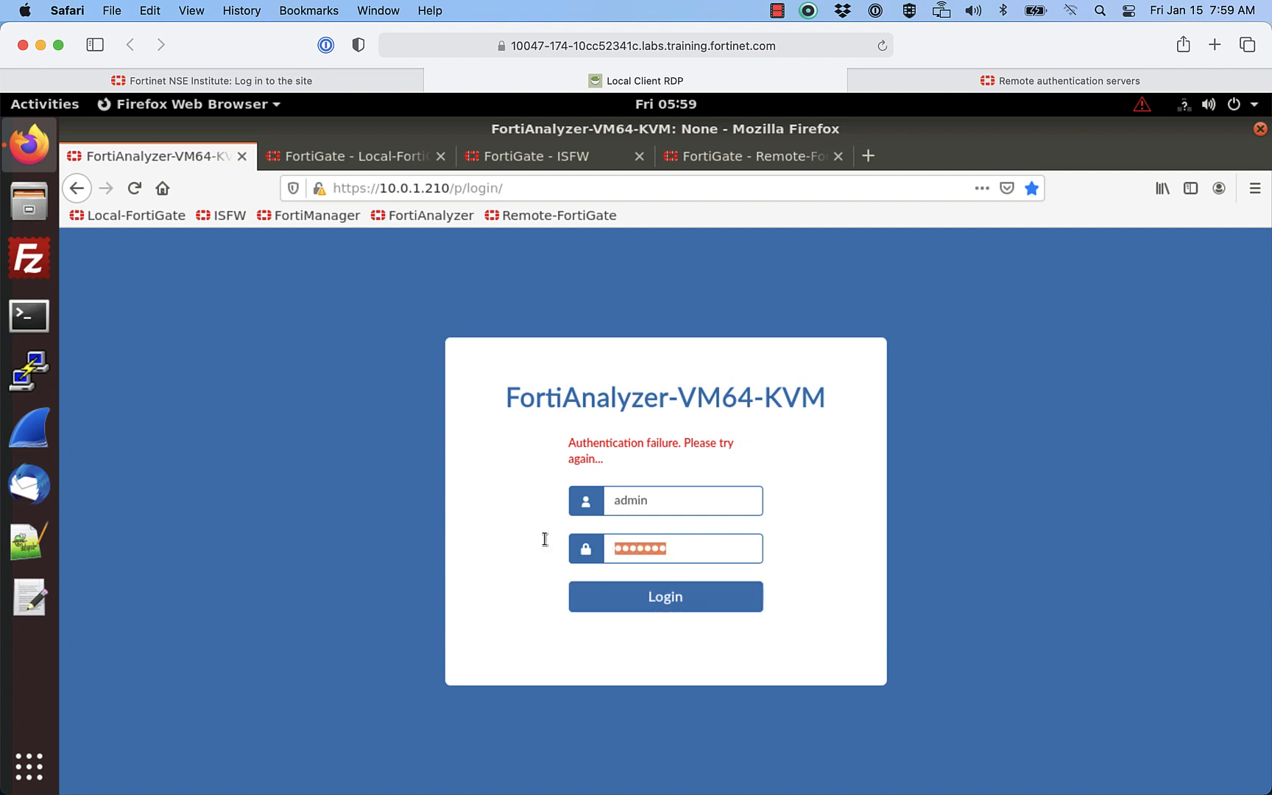
pyautogui.press('BackSpace')
pyautogui.write('pa')
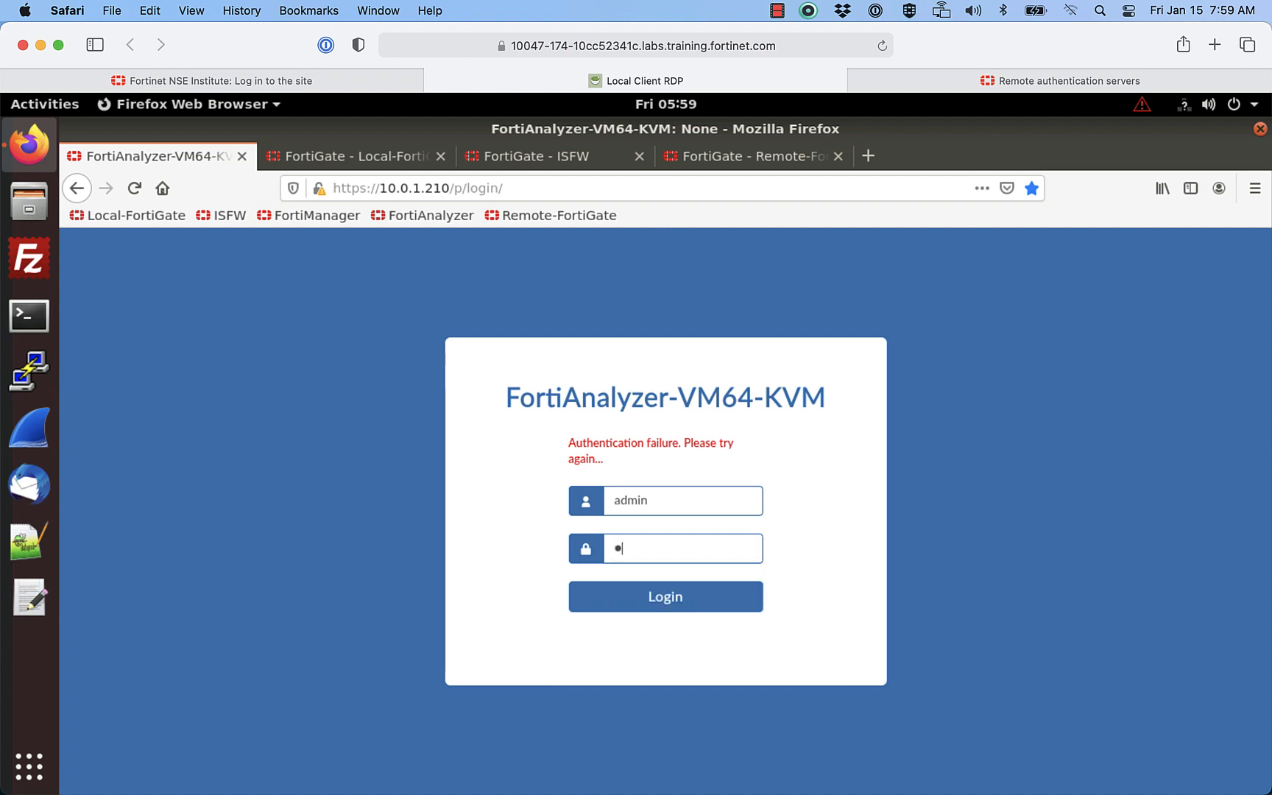
pyautogui.write('ssword')
pyautogui.click(650, 606)
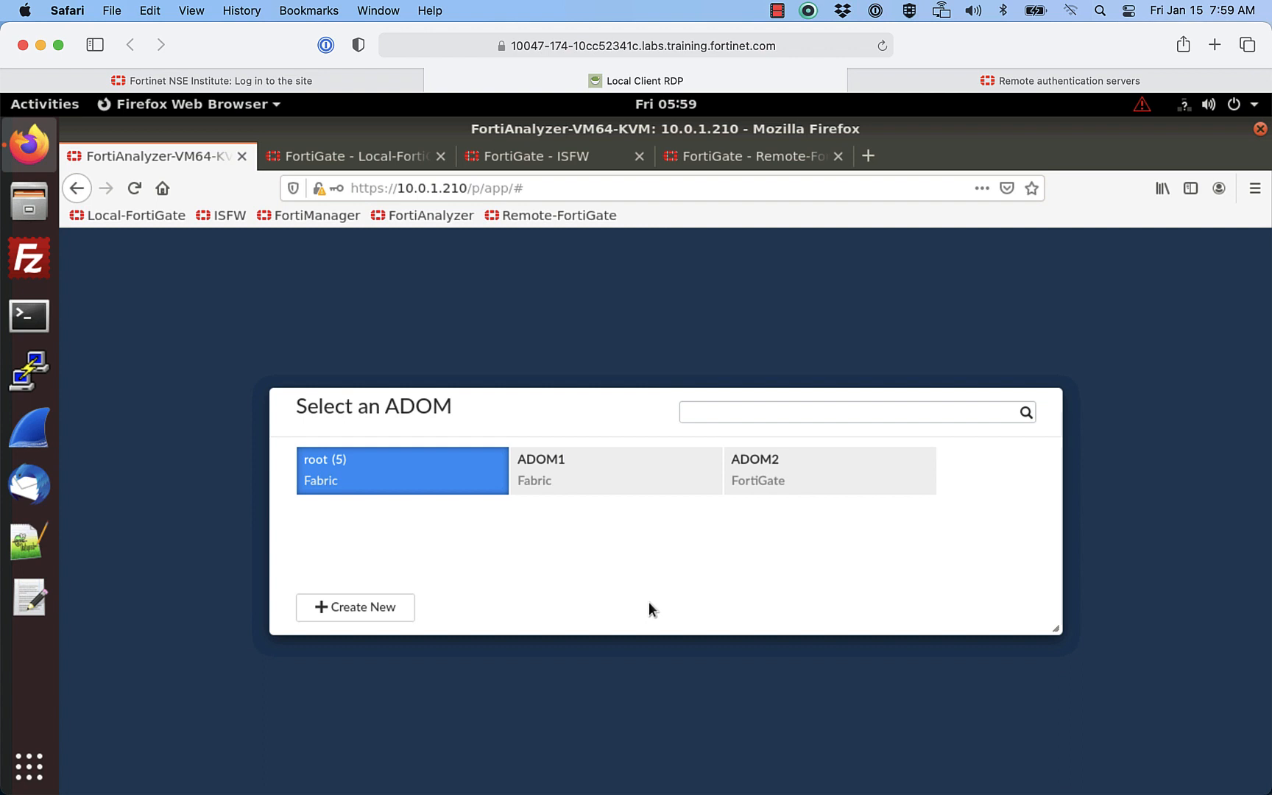
# Step: Select the ADOM2 tile, go to its Device Manager, and launch Add Device
pyautogui.click(808, 475)
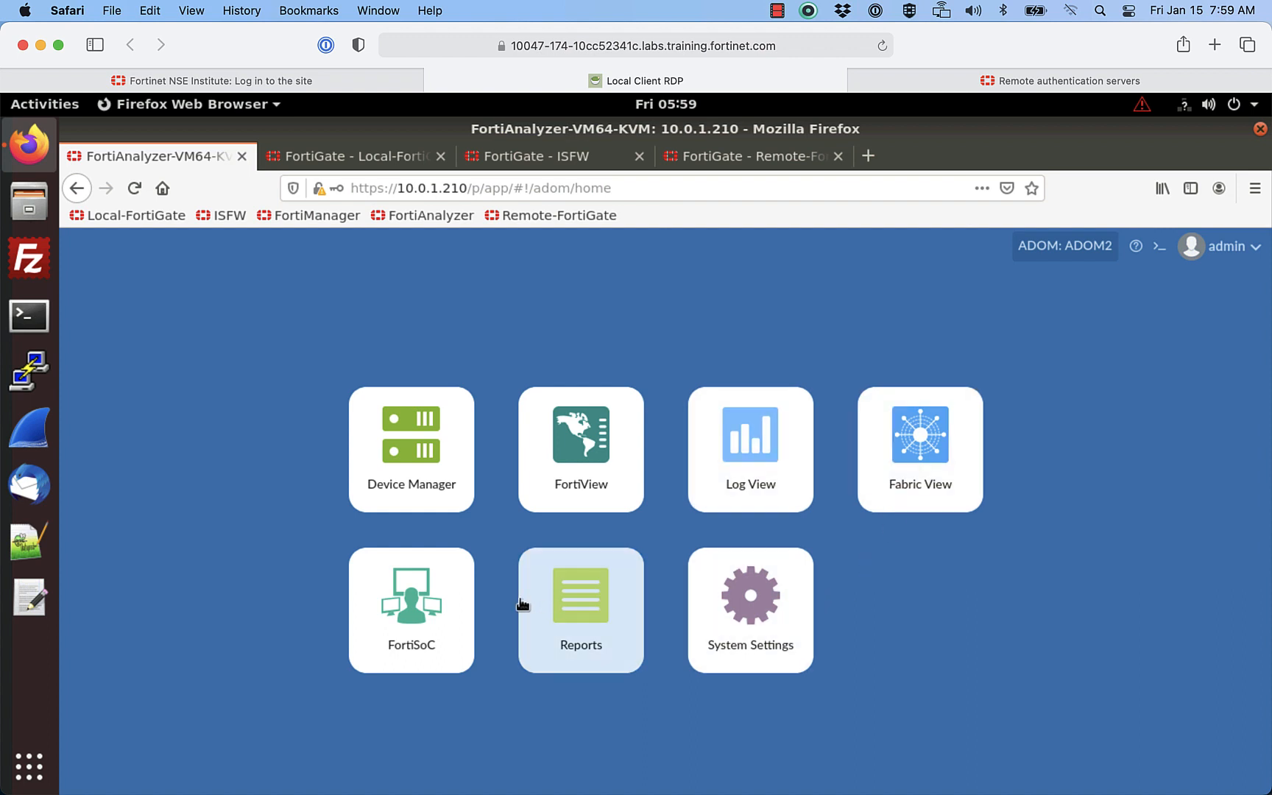
pyautogui.click(421, 453)
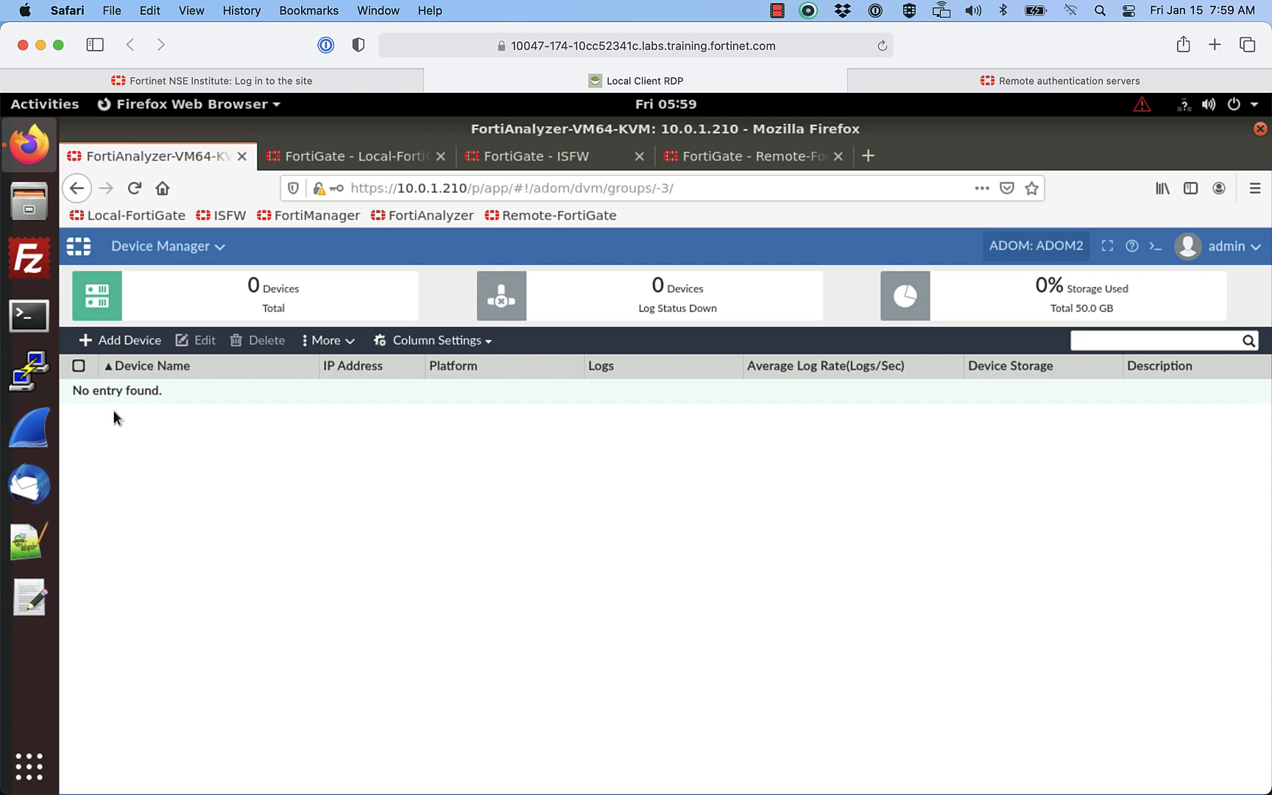
pyautogui.click(107, 338)
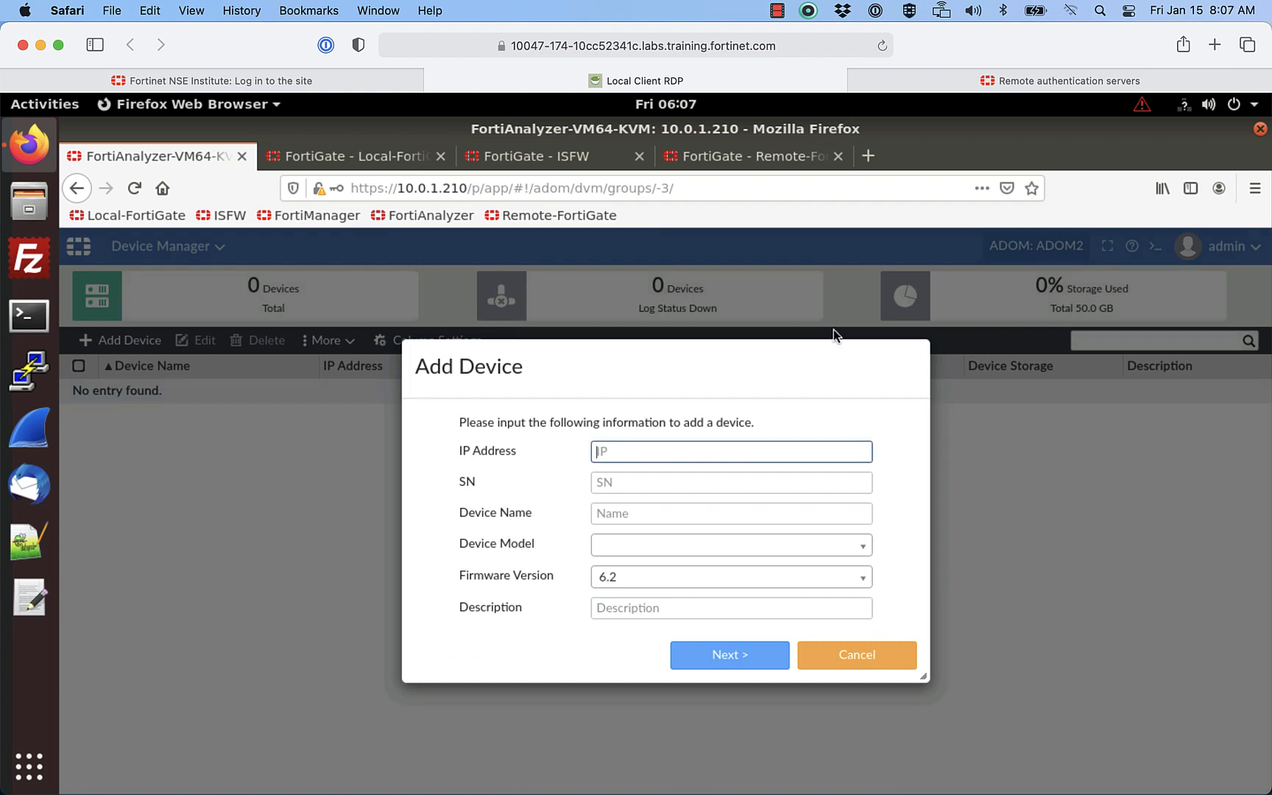
# Step: Enter IP 10.200.3.1 and the serial number copied from Remote-FortiGate's dashboard
pyautogui.write('10.200.3.1')
pyautogui.click(651, 486)
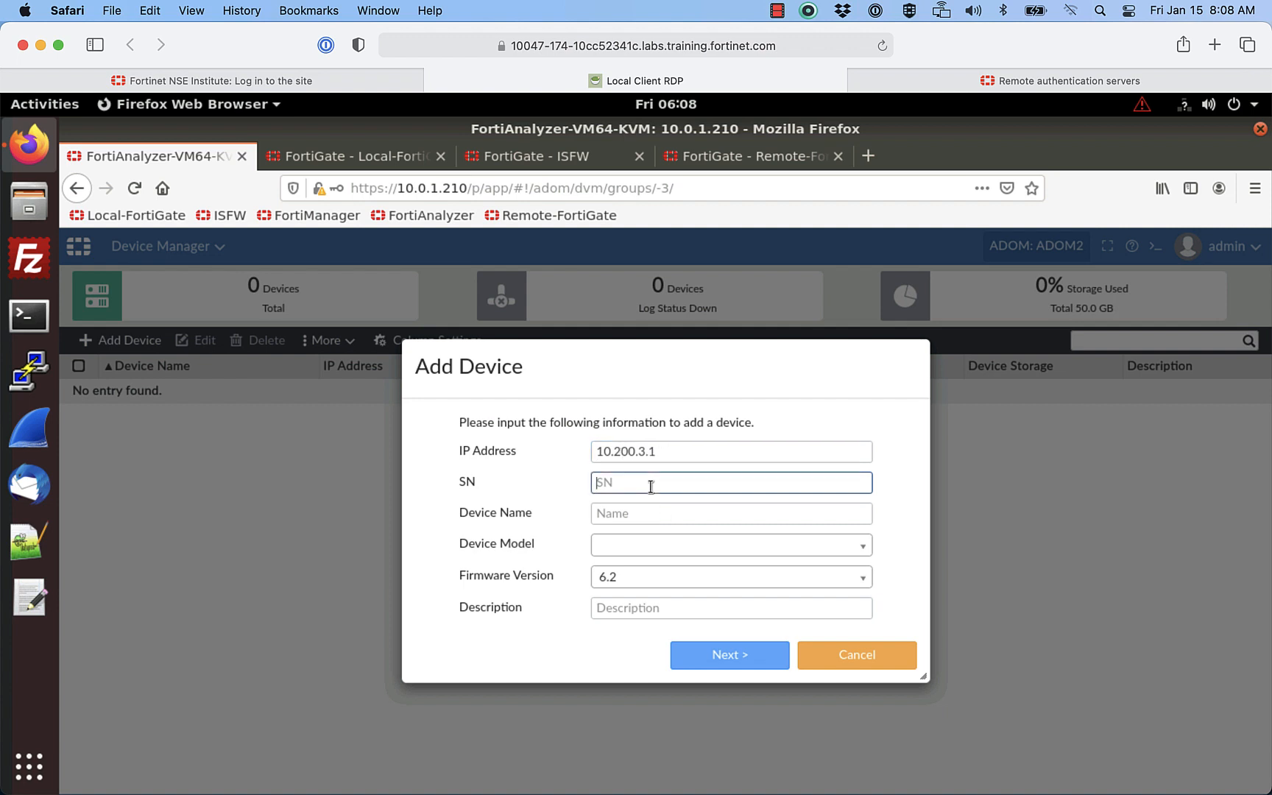
pyautogui.click(738, 157)
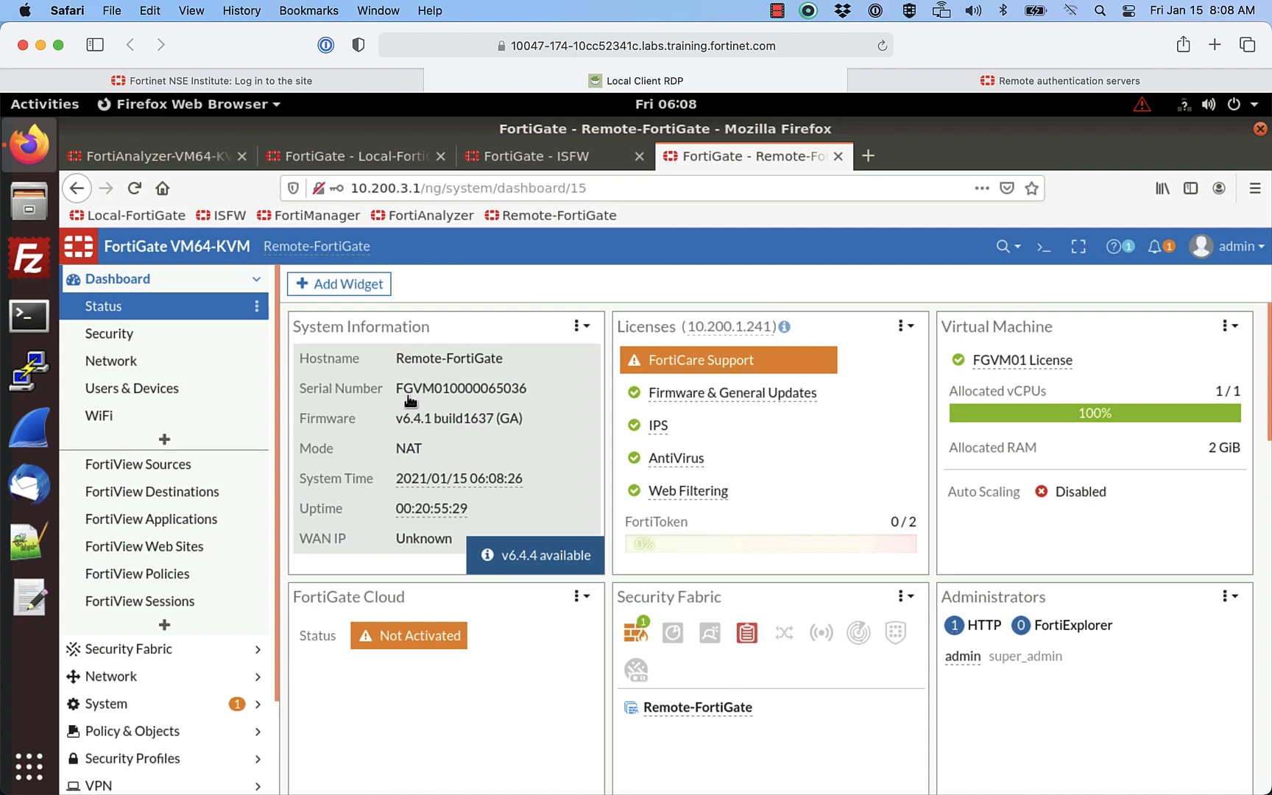
pyautogui.click(148, 159)
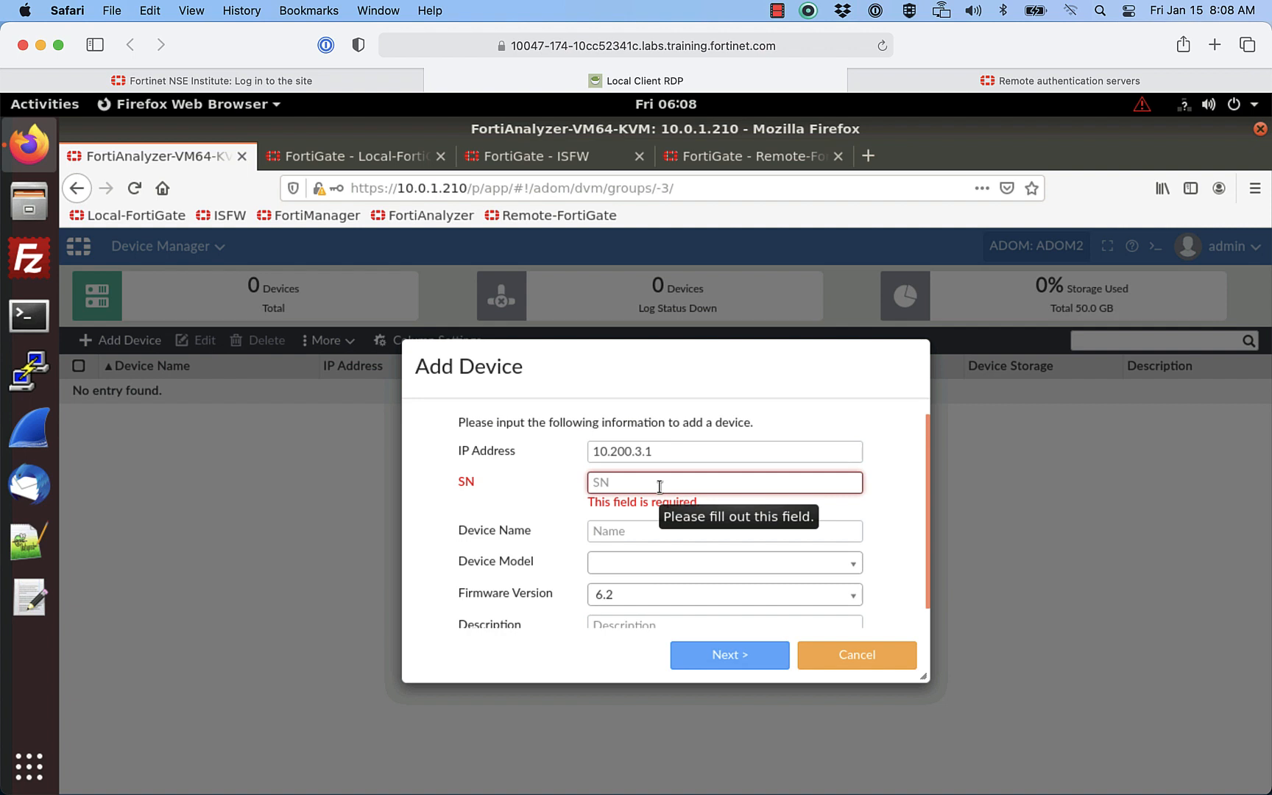
pyautogui.write('F')
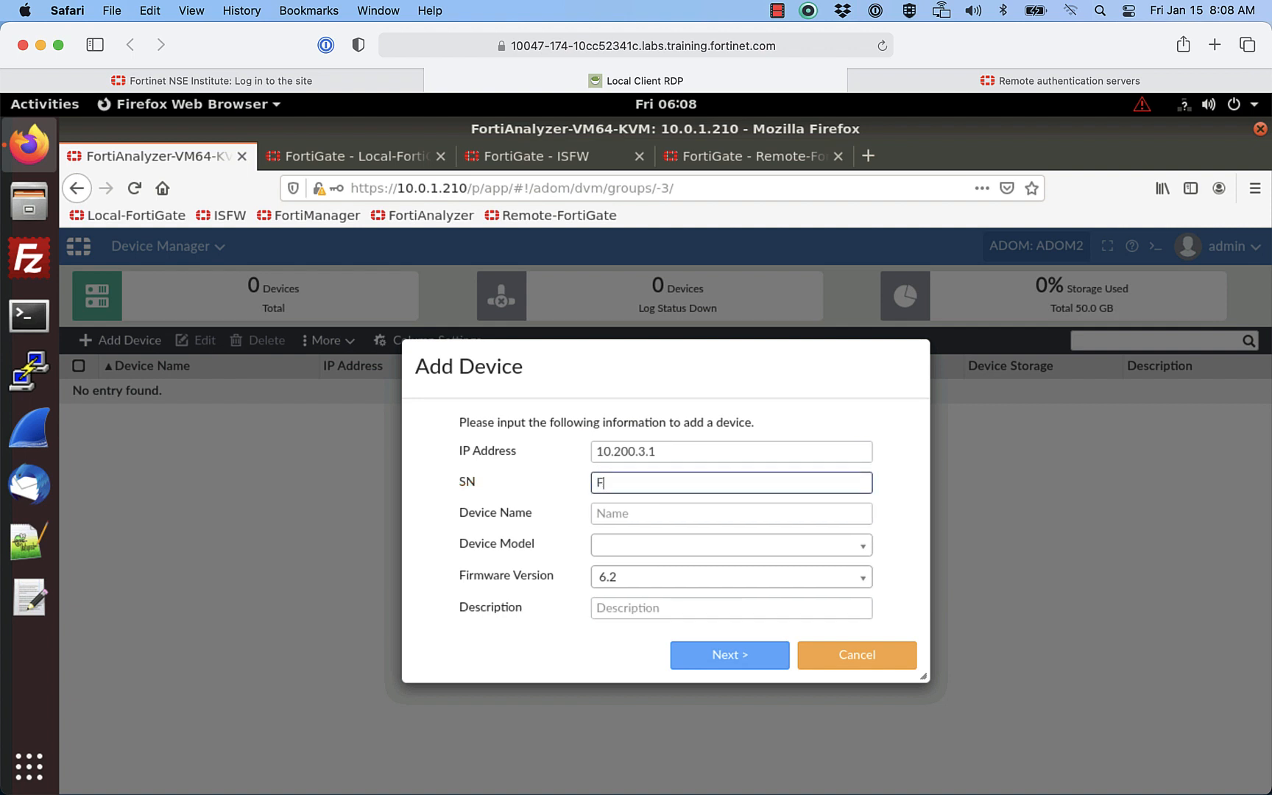
pyautogui.write('GVM01')
pyautogui.write('0')
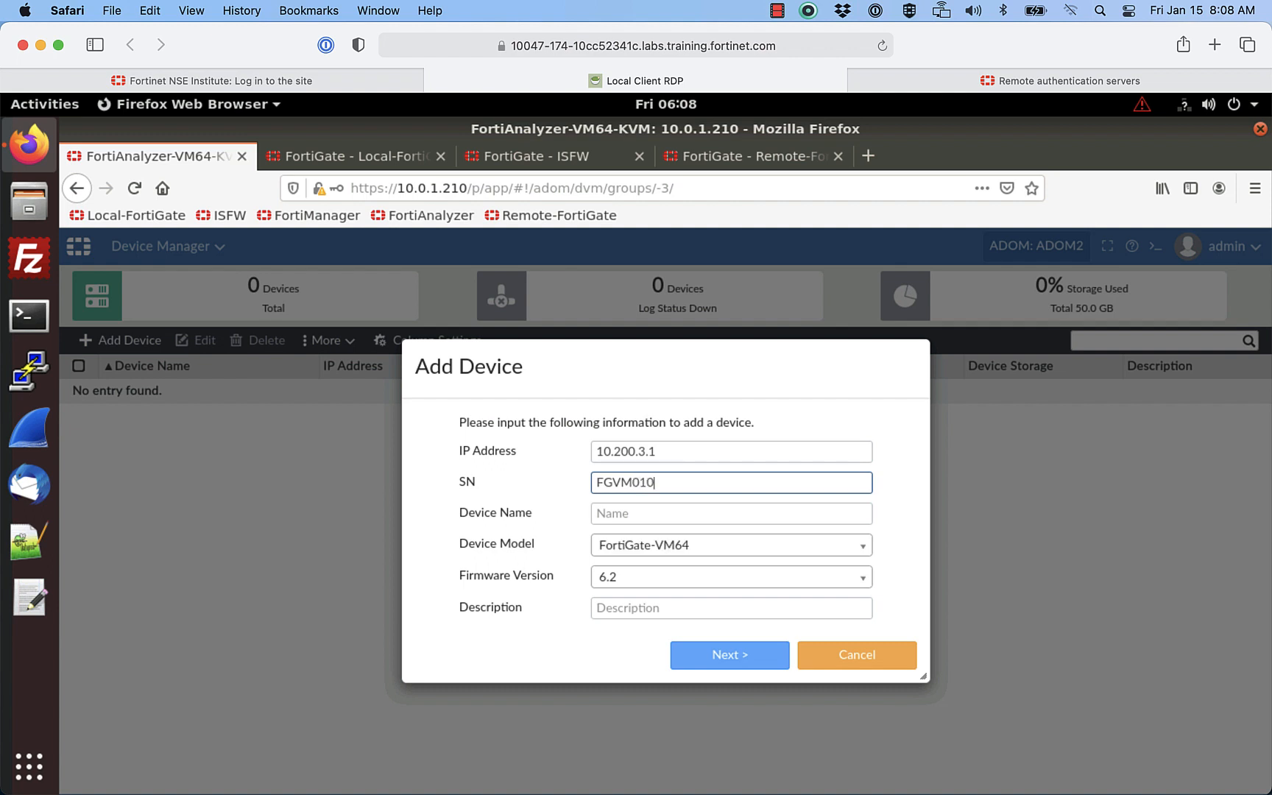
pyautogui.write('000065036')
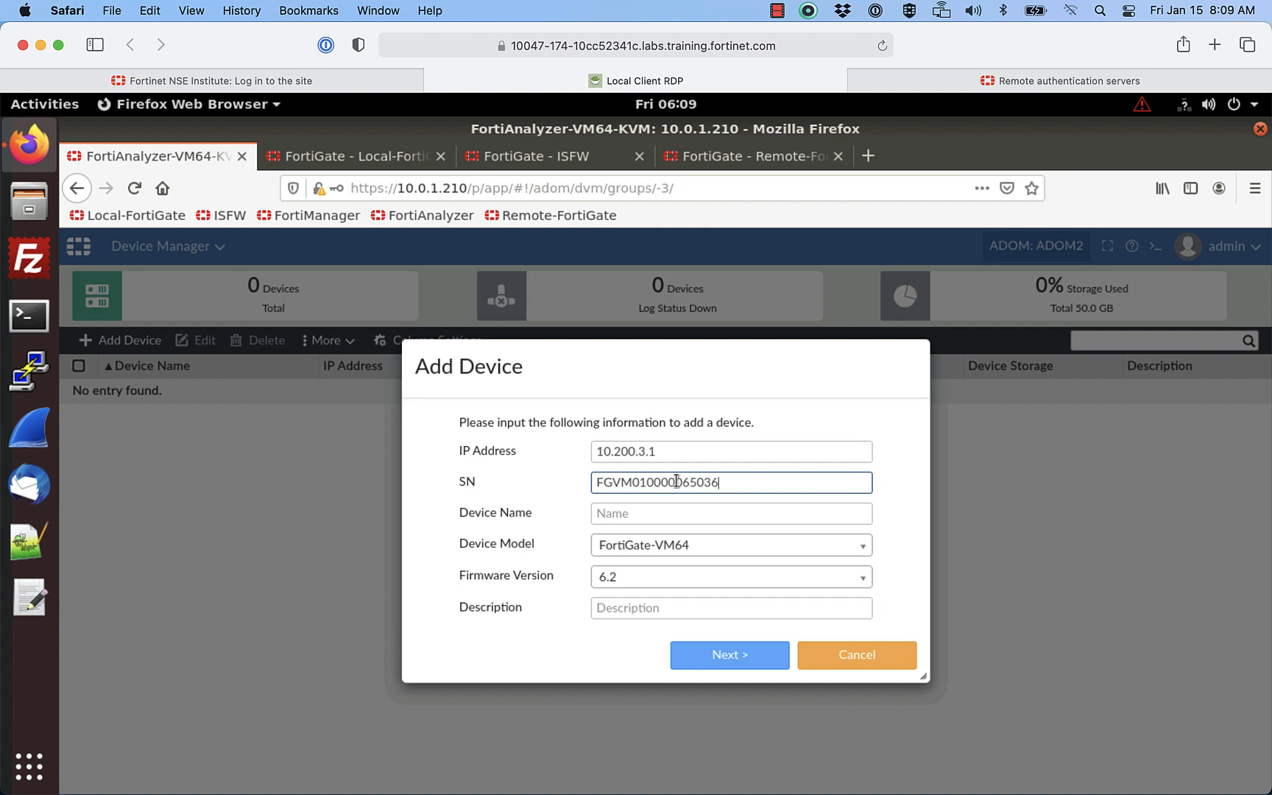
# Step: Name the device Remote-Fortigate, keep model FortiGate-VM64, and set firmware 6.4
pyautogui.click(625, 513)
pyautogui.write('Re')
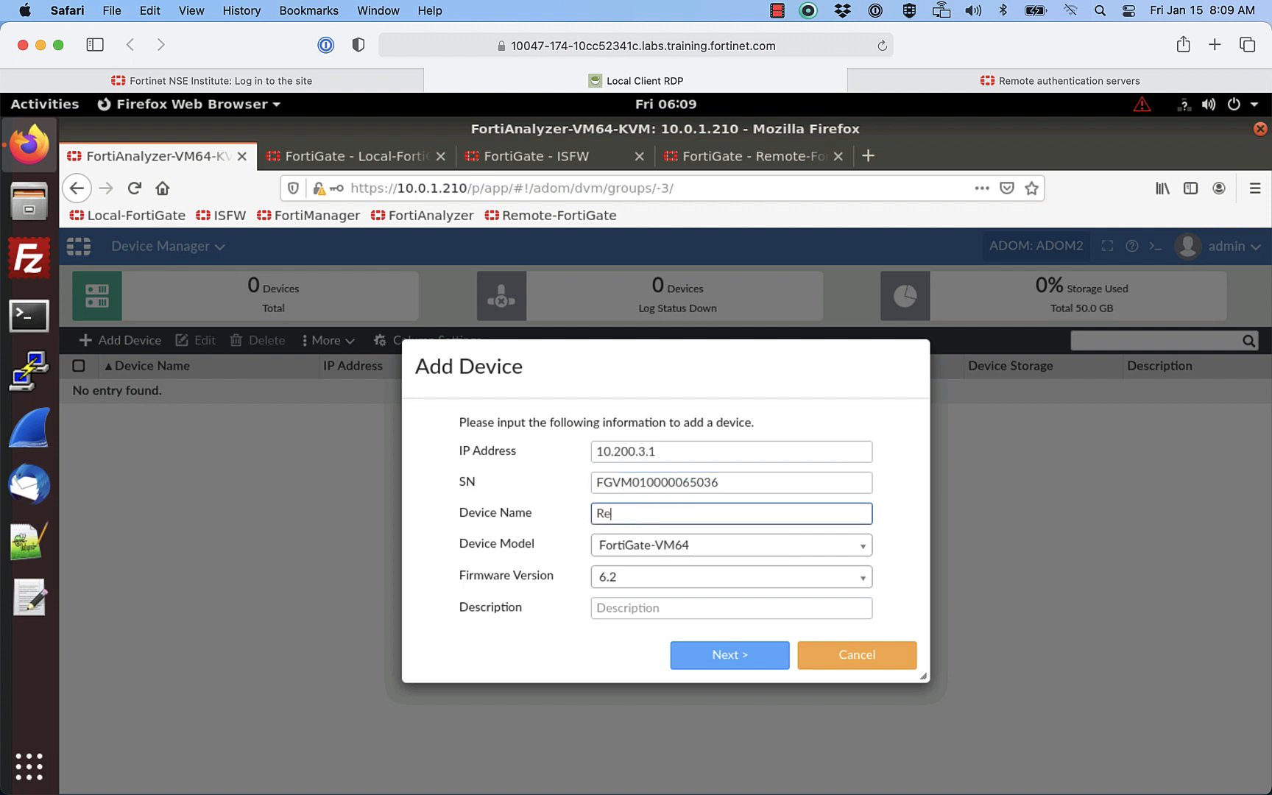
pyautogui.write('mote-Fortigate')
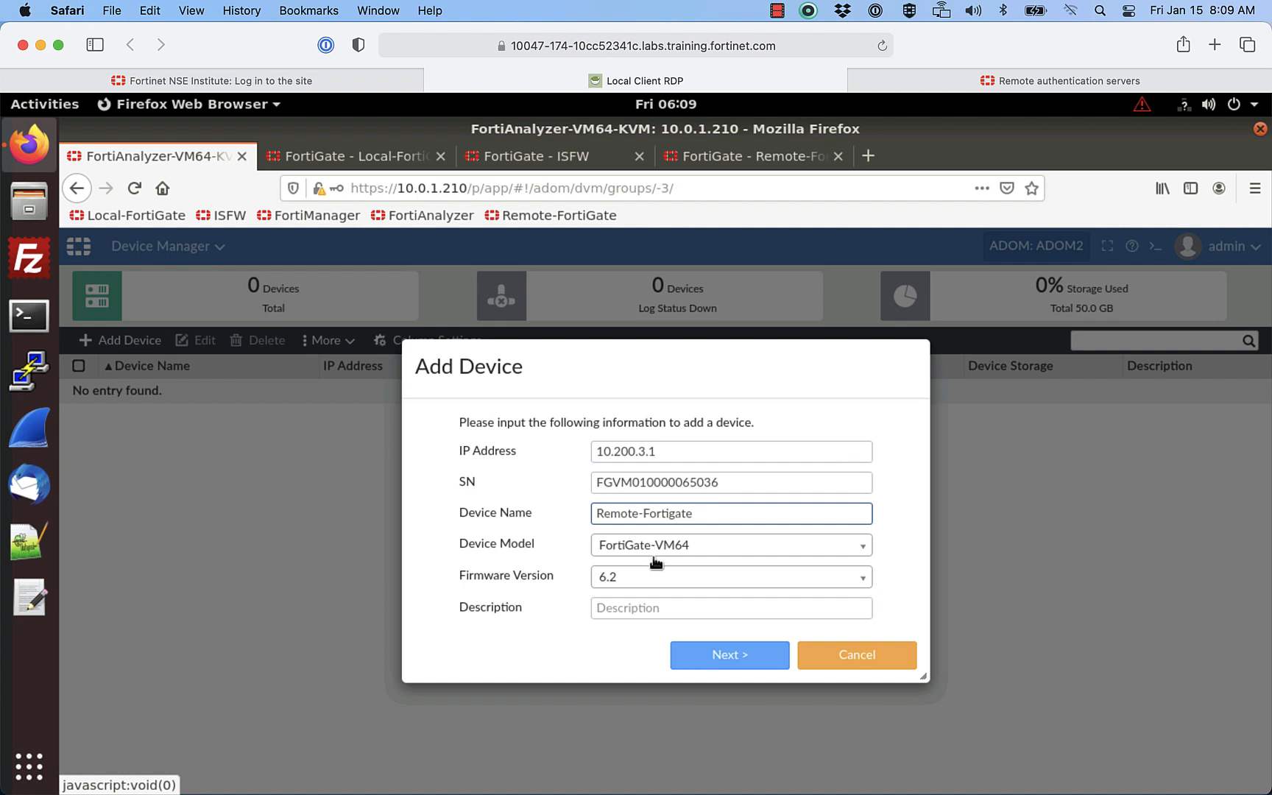
pyautogui.click(654, 558)
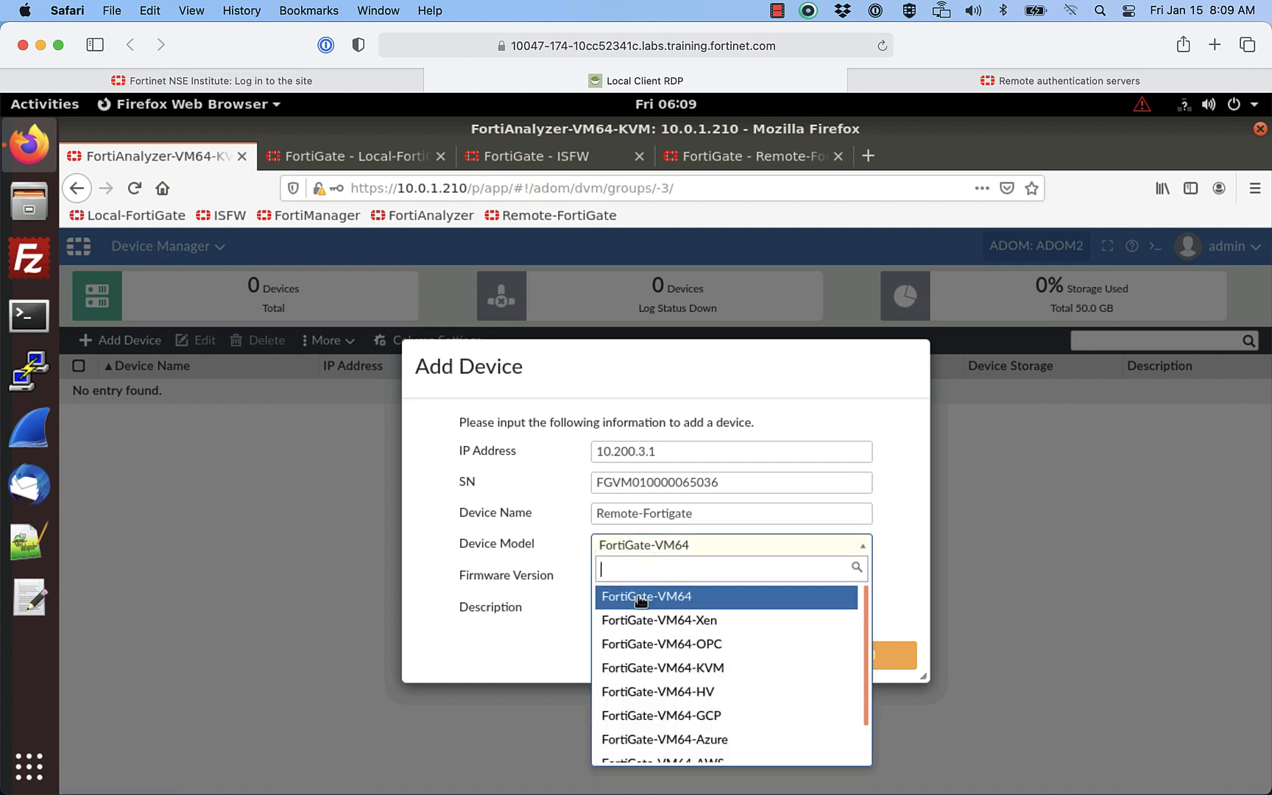
pyautogui.click(557, 548)
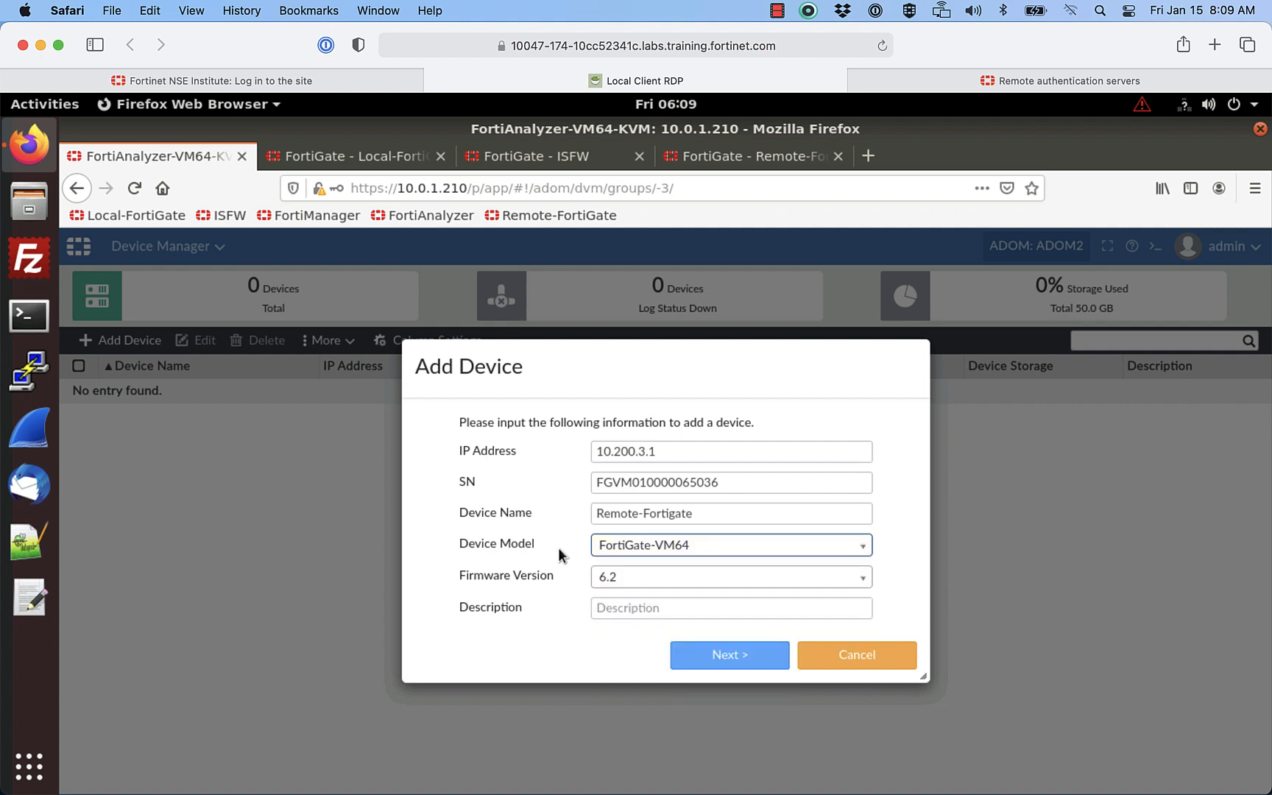
pyautogui.click(606, 580)
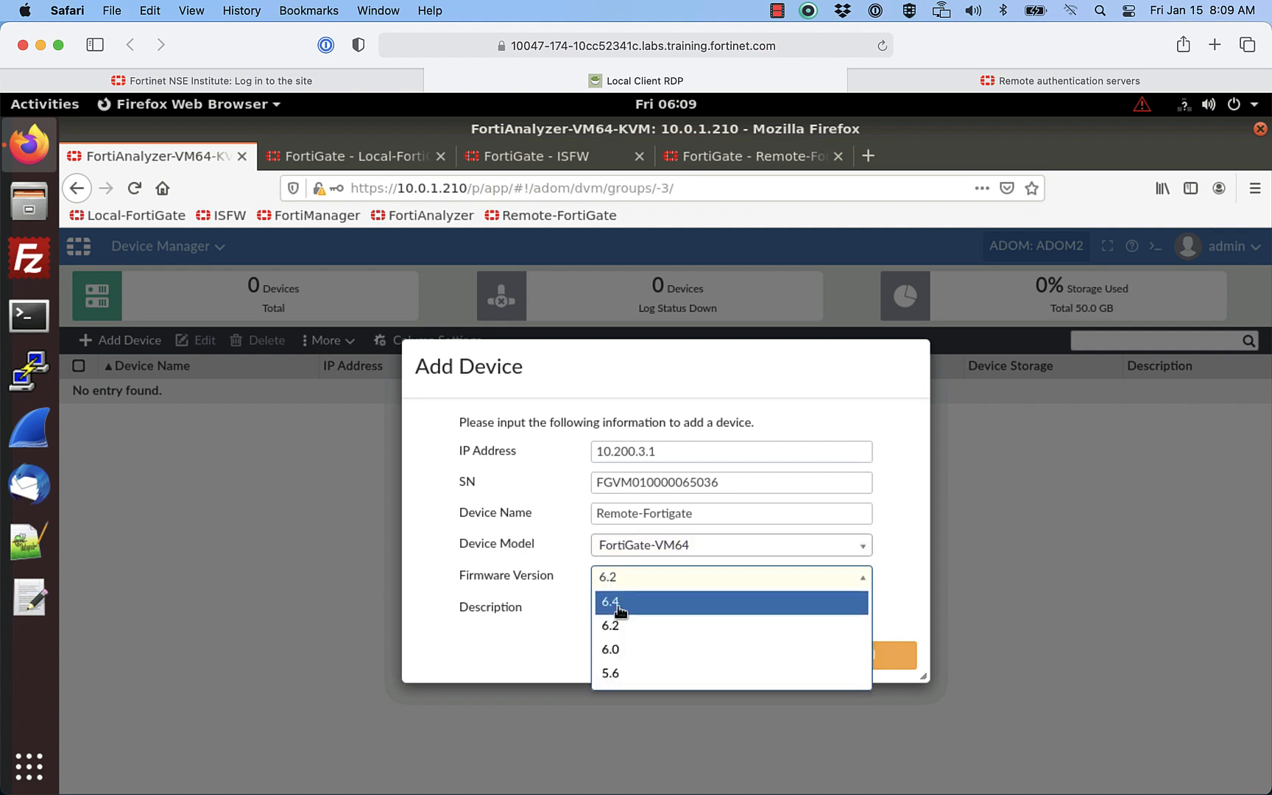
pyautogui.click(619, 602)
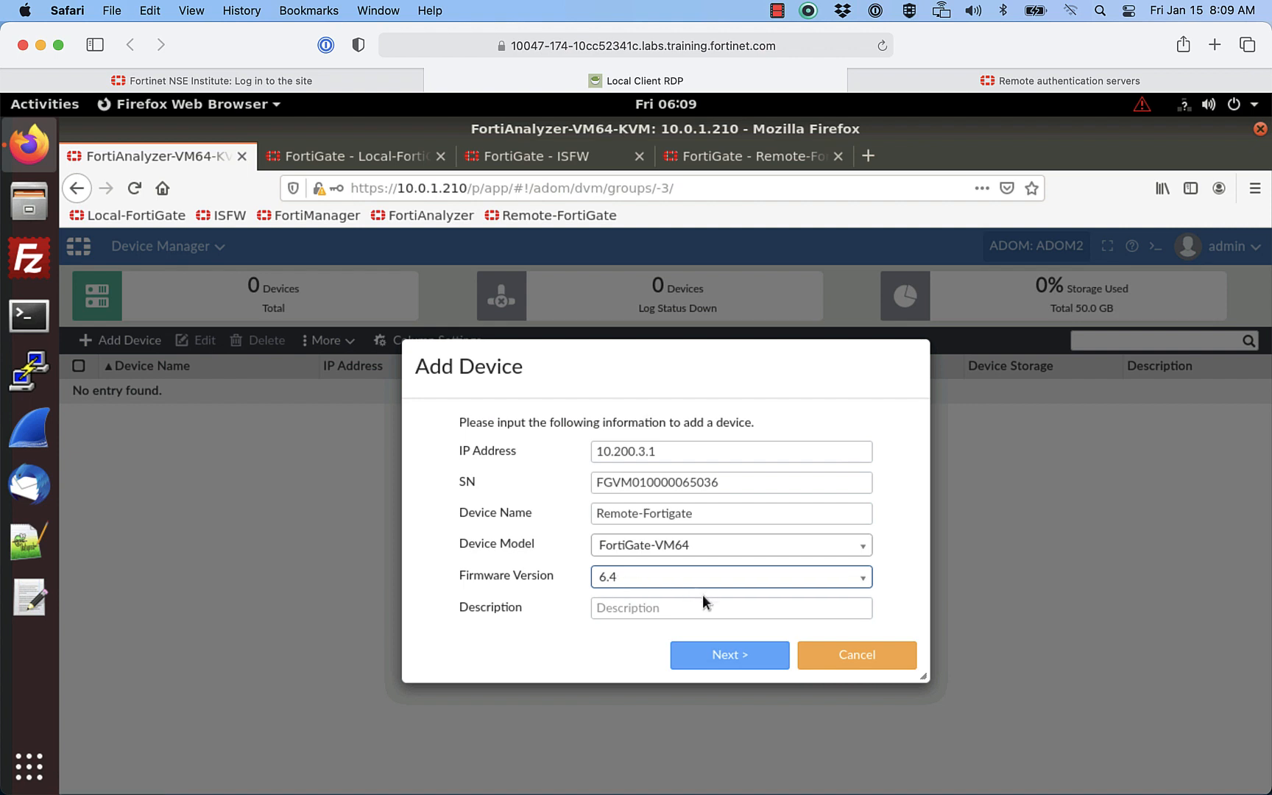
# Step: Submit the Remote-Fortigate device and finish once it is added successfully
pyautogui.click(734, 654)
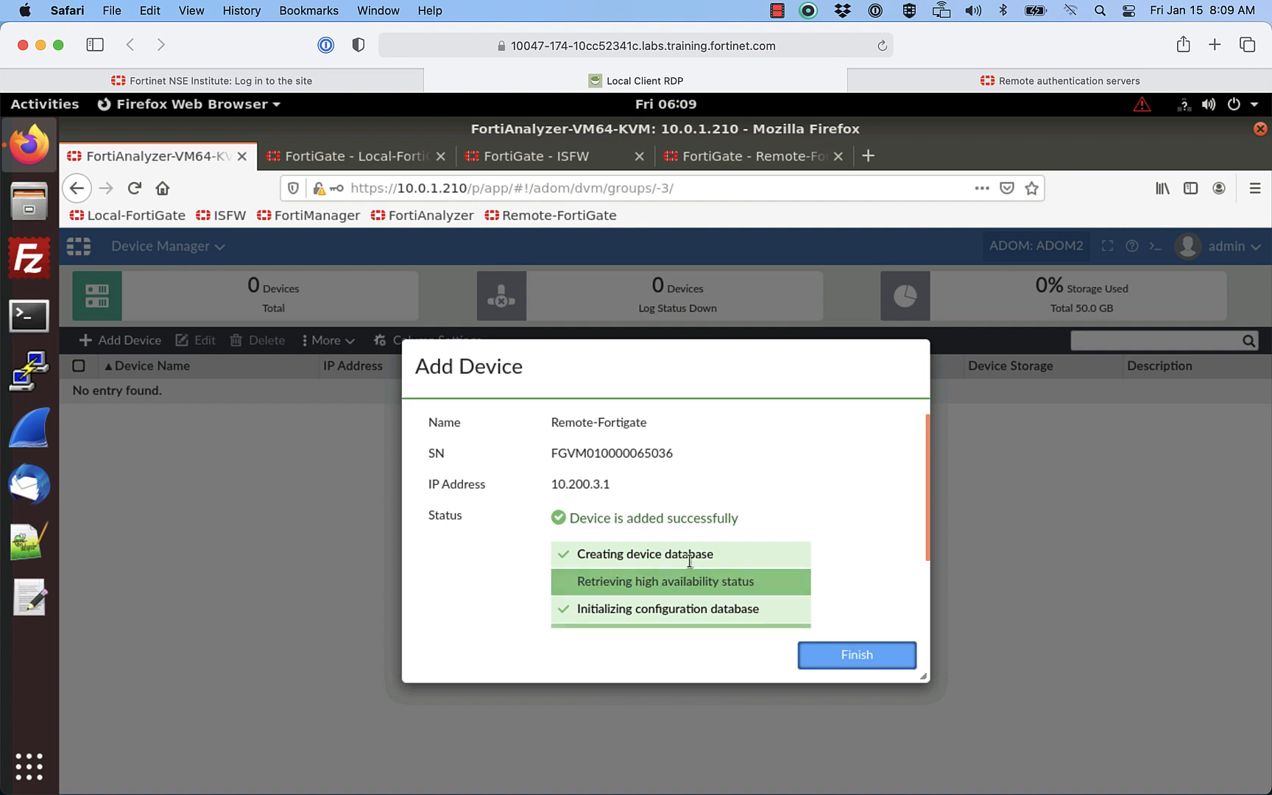
pyautogui.click(836, 657)
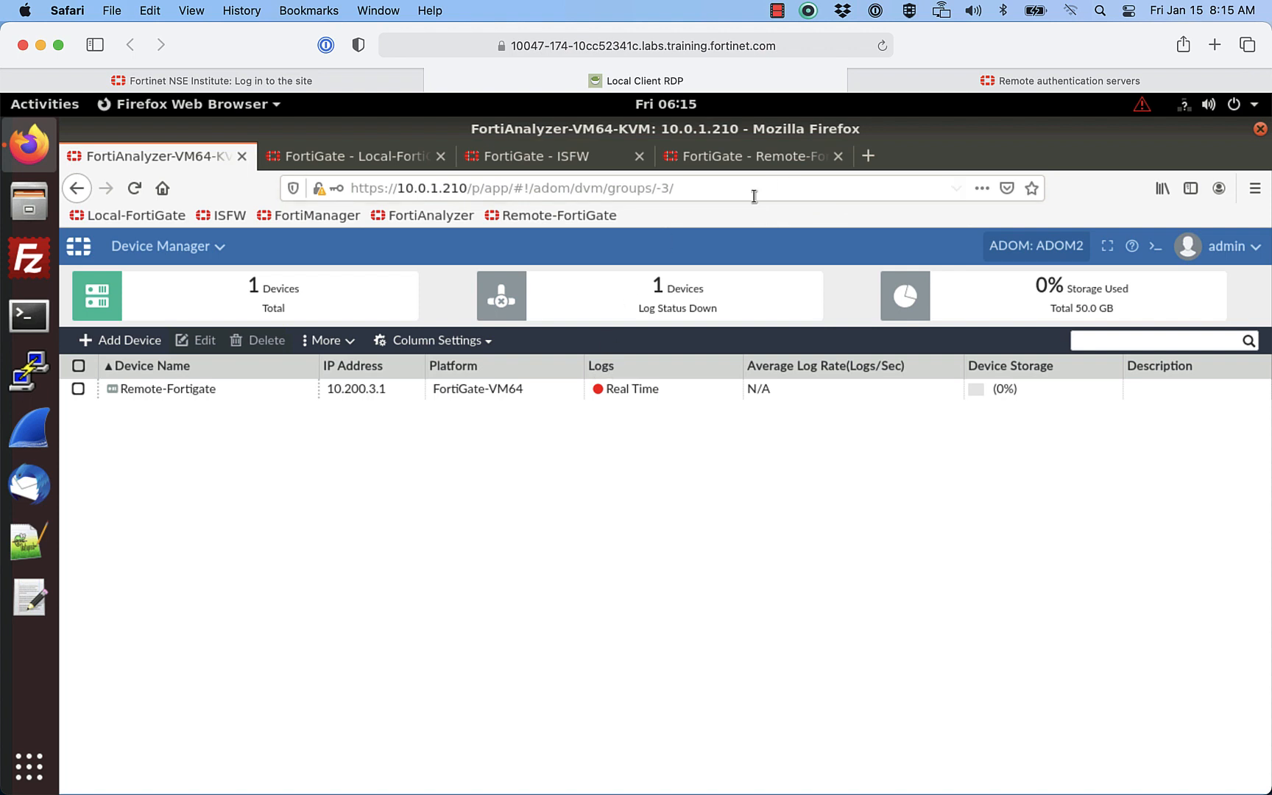
# Step: Test Local-FortiGate's FortiAnalyzer Logging connectivity to 10.0.1.210, which shows unauthorized
pyautogui.click(375, 156)
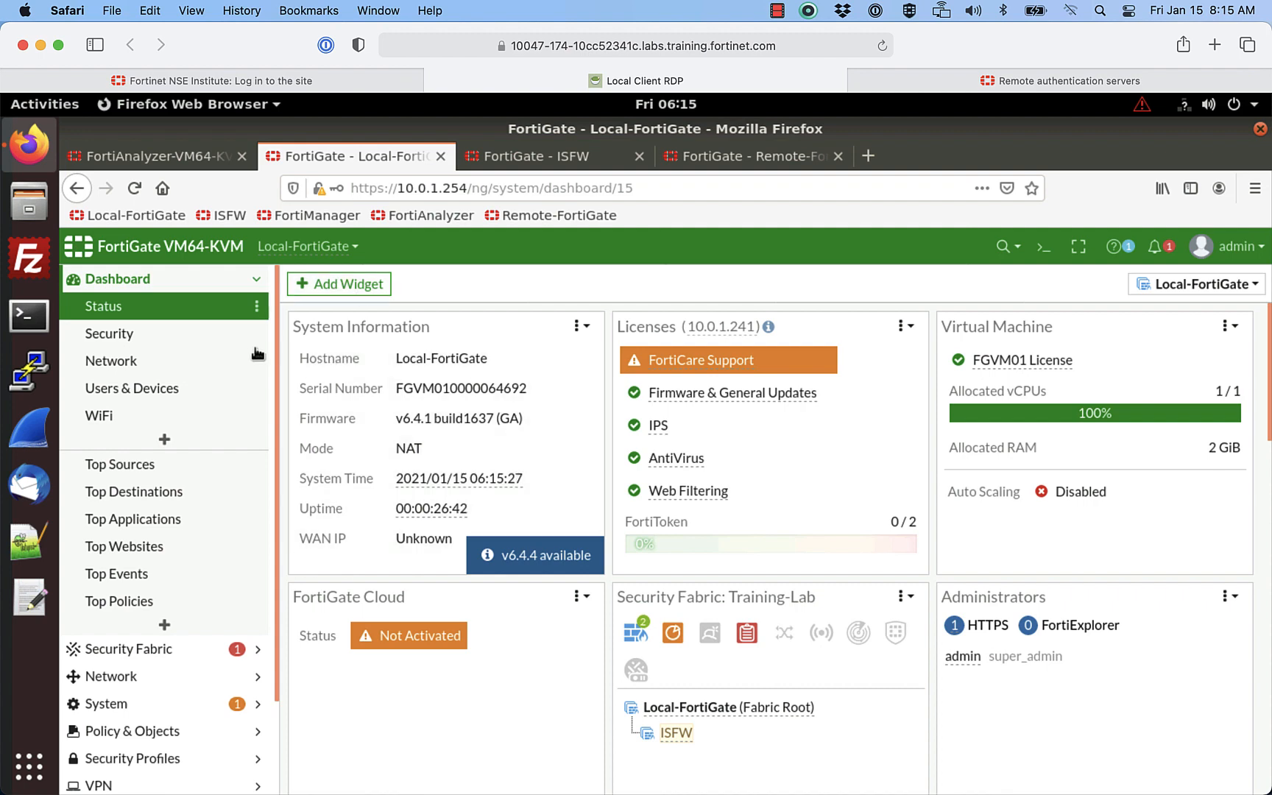
pyautogui.click(162, 648)
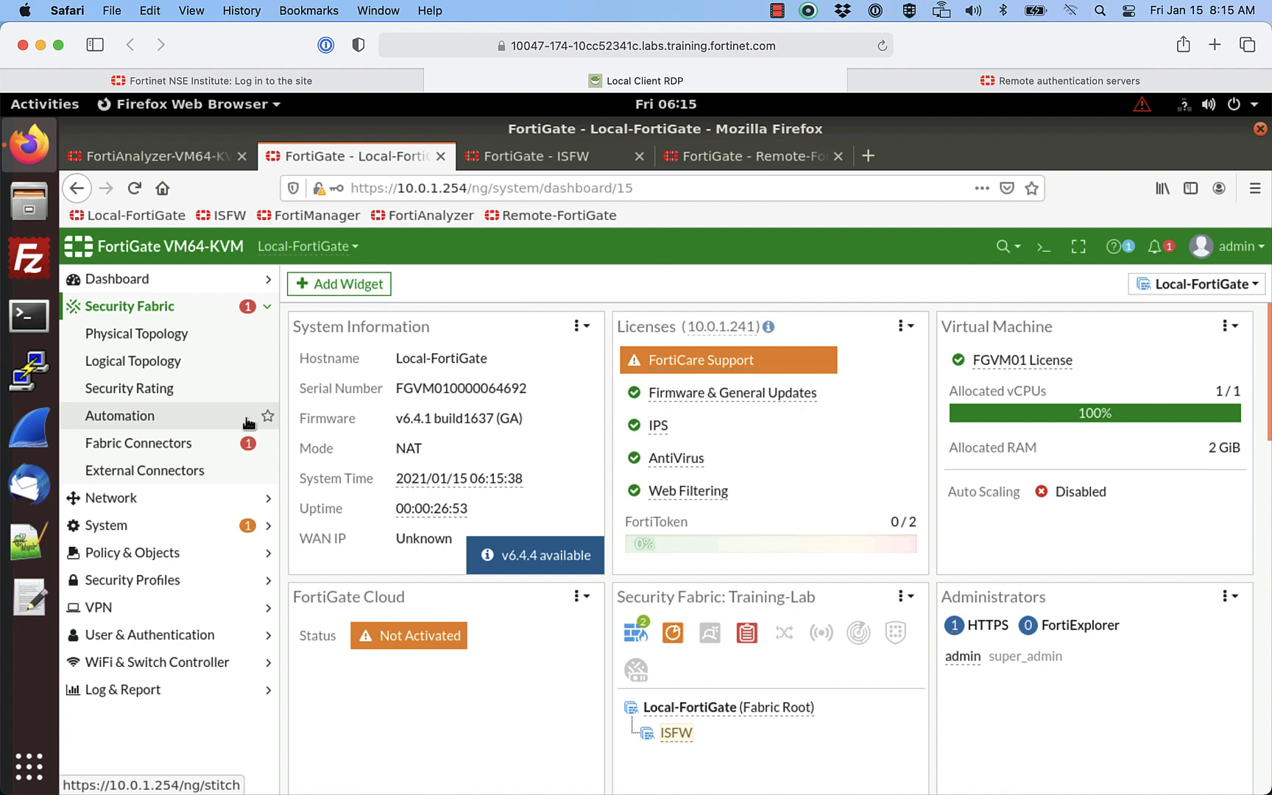
pyautogui.click(177, 447)
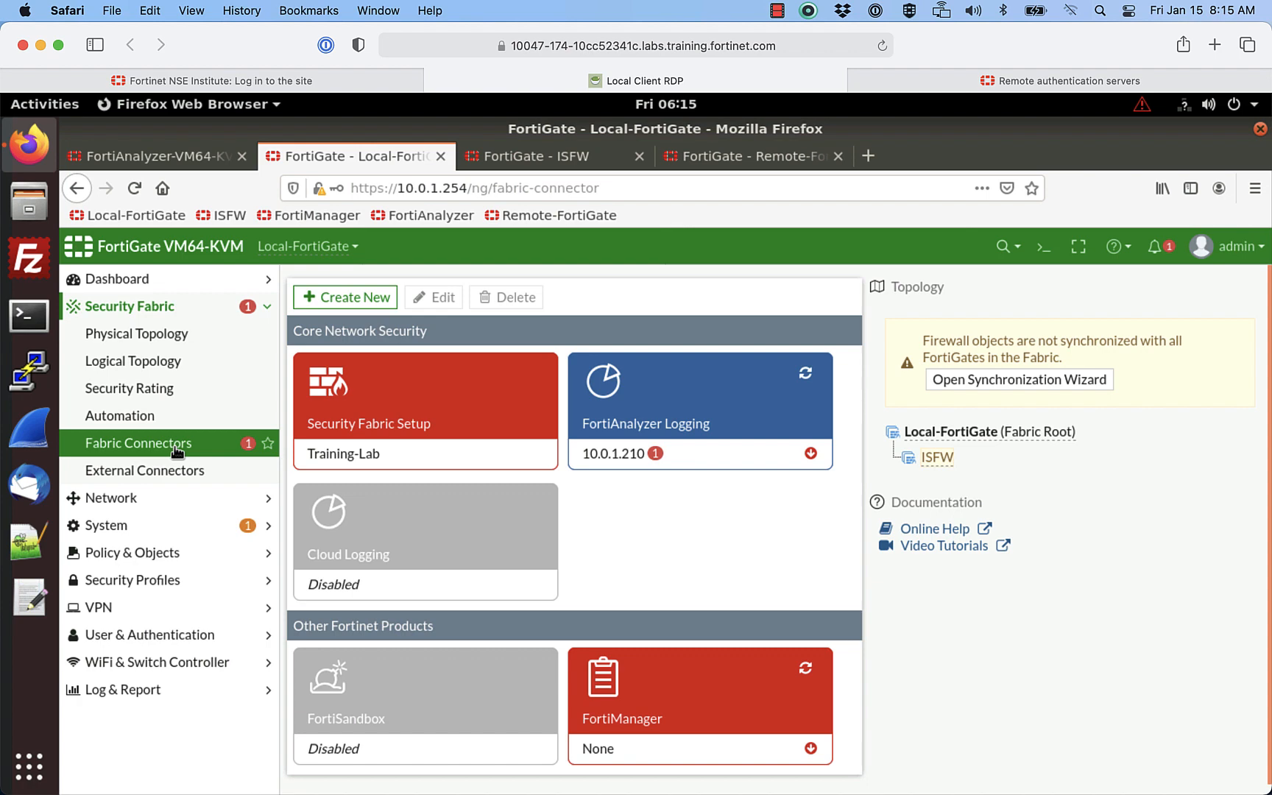
pyautogui.click(667, 399)
pyautogui.click(434, 295)
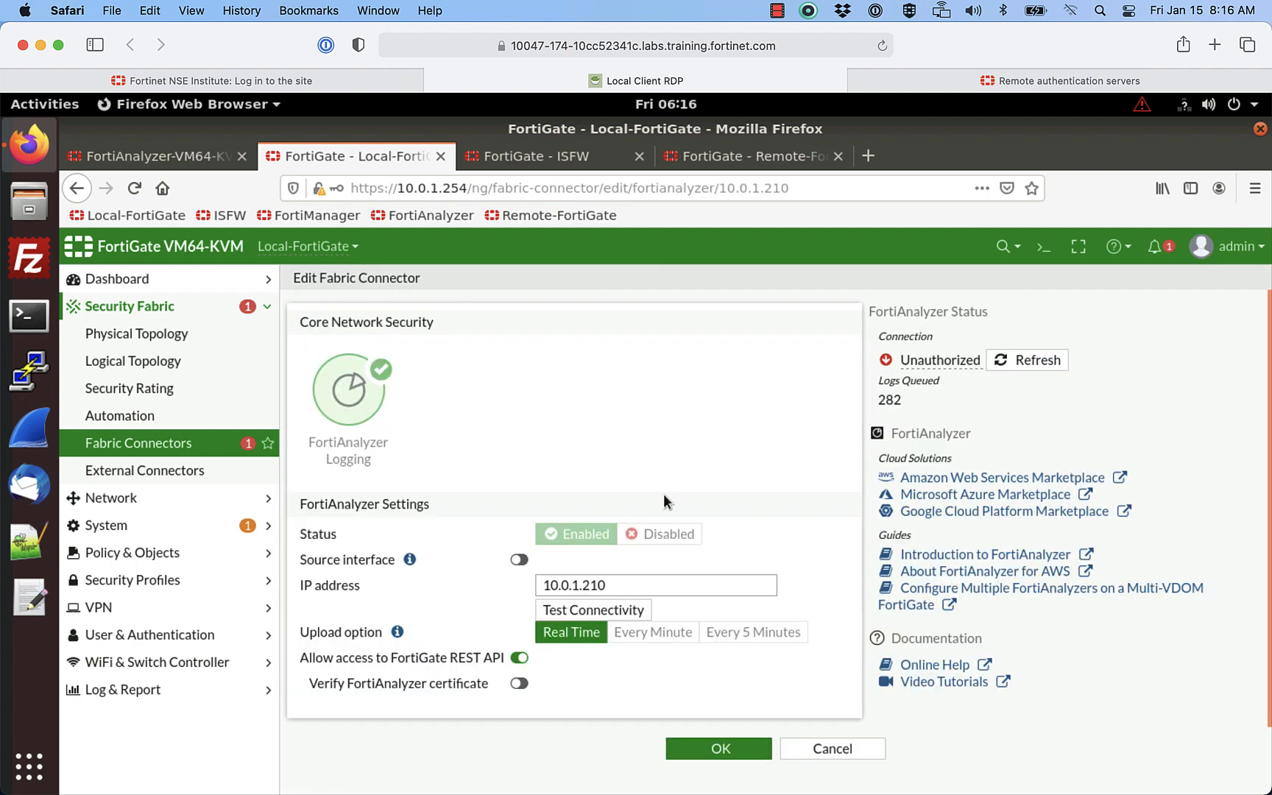
pyautogui.click(579, 612)
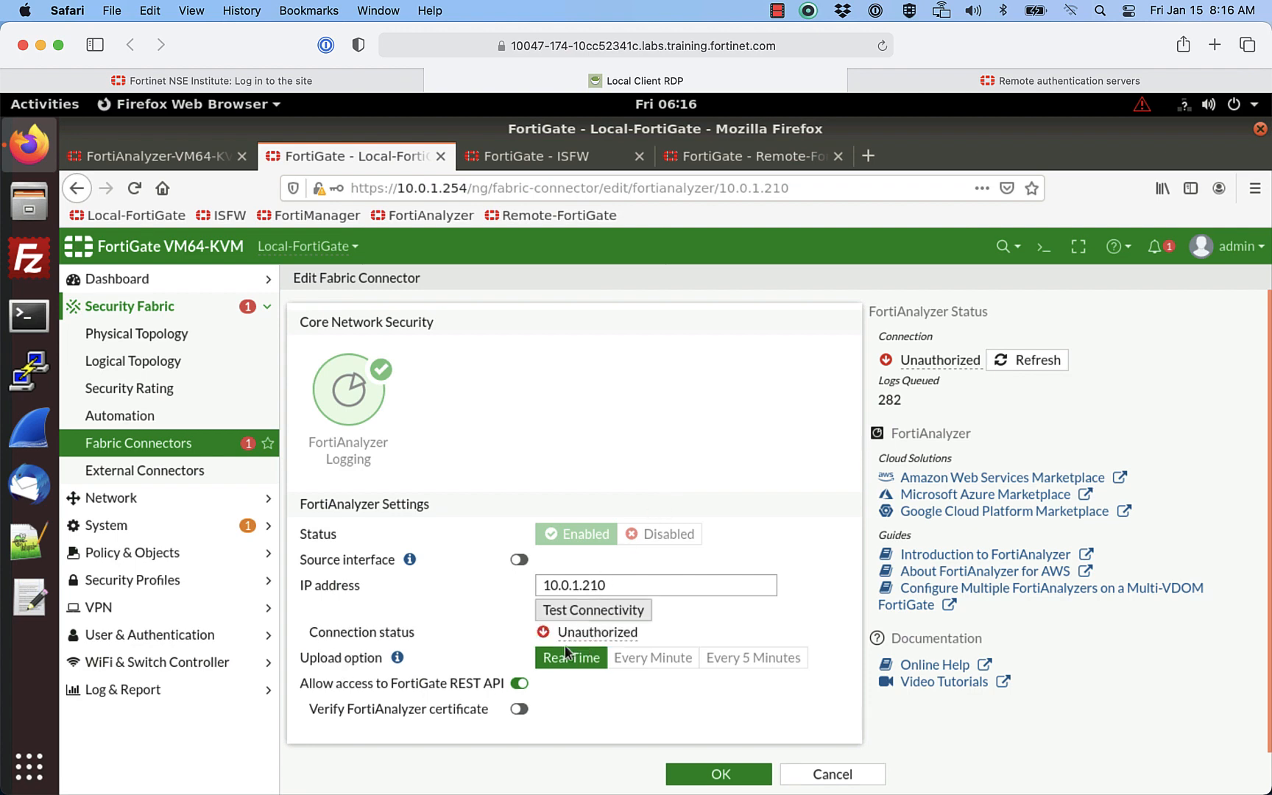
pyautogui.moveTo(543, 632)
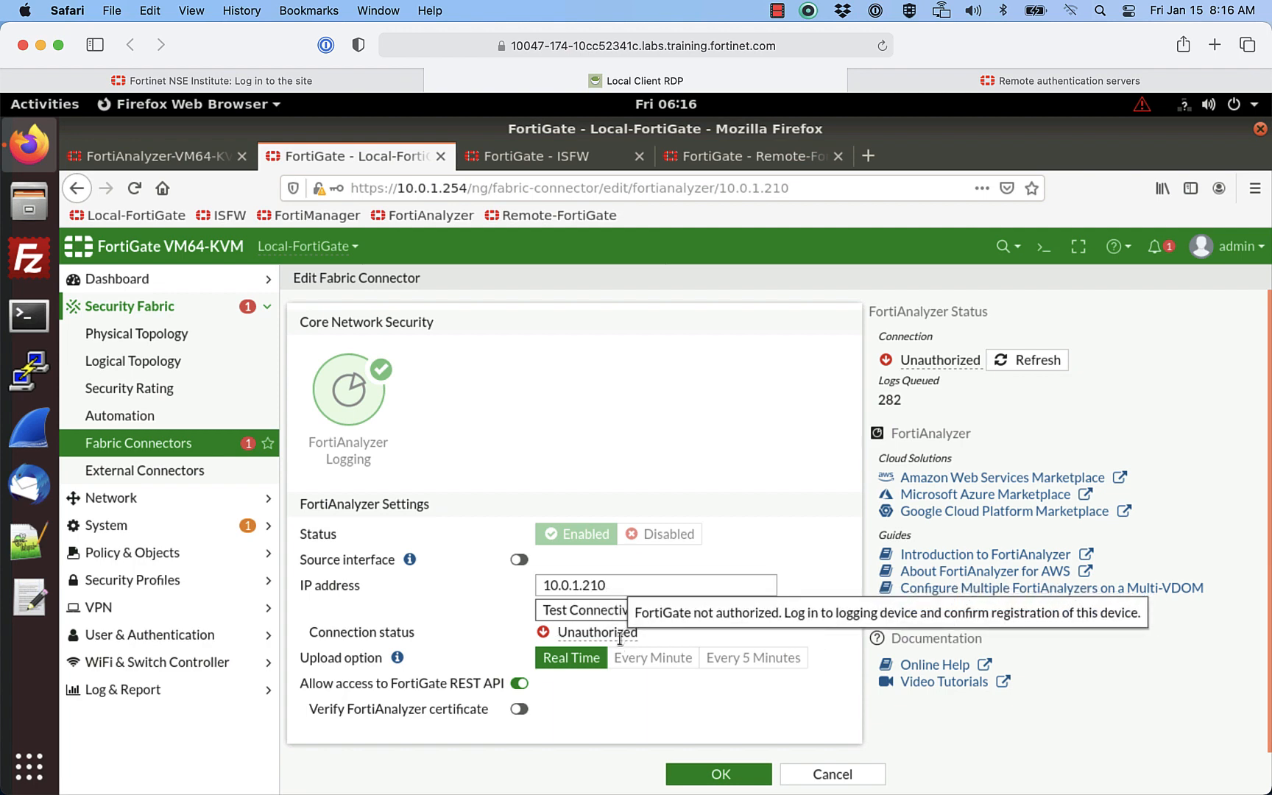
pyautogui.click(631, 611)
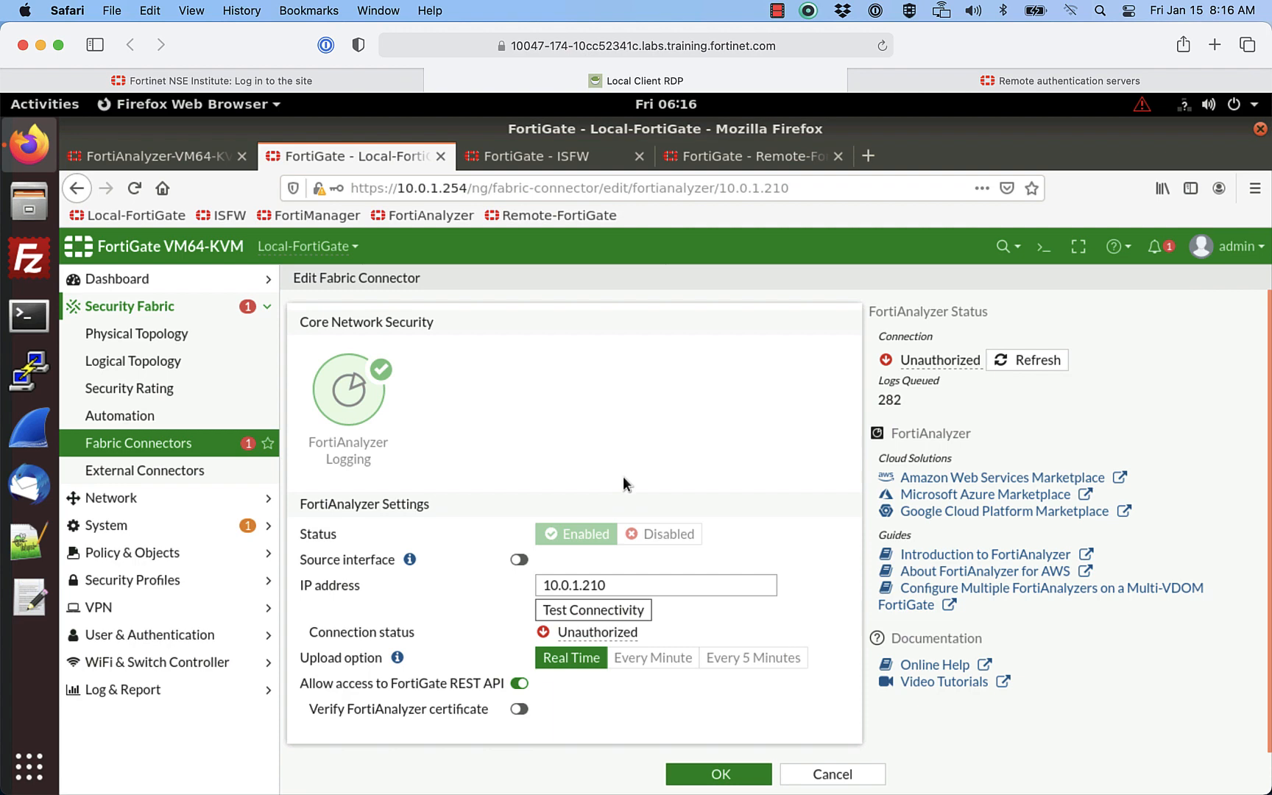
pyautogui.click(557, 160)
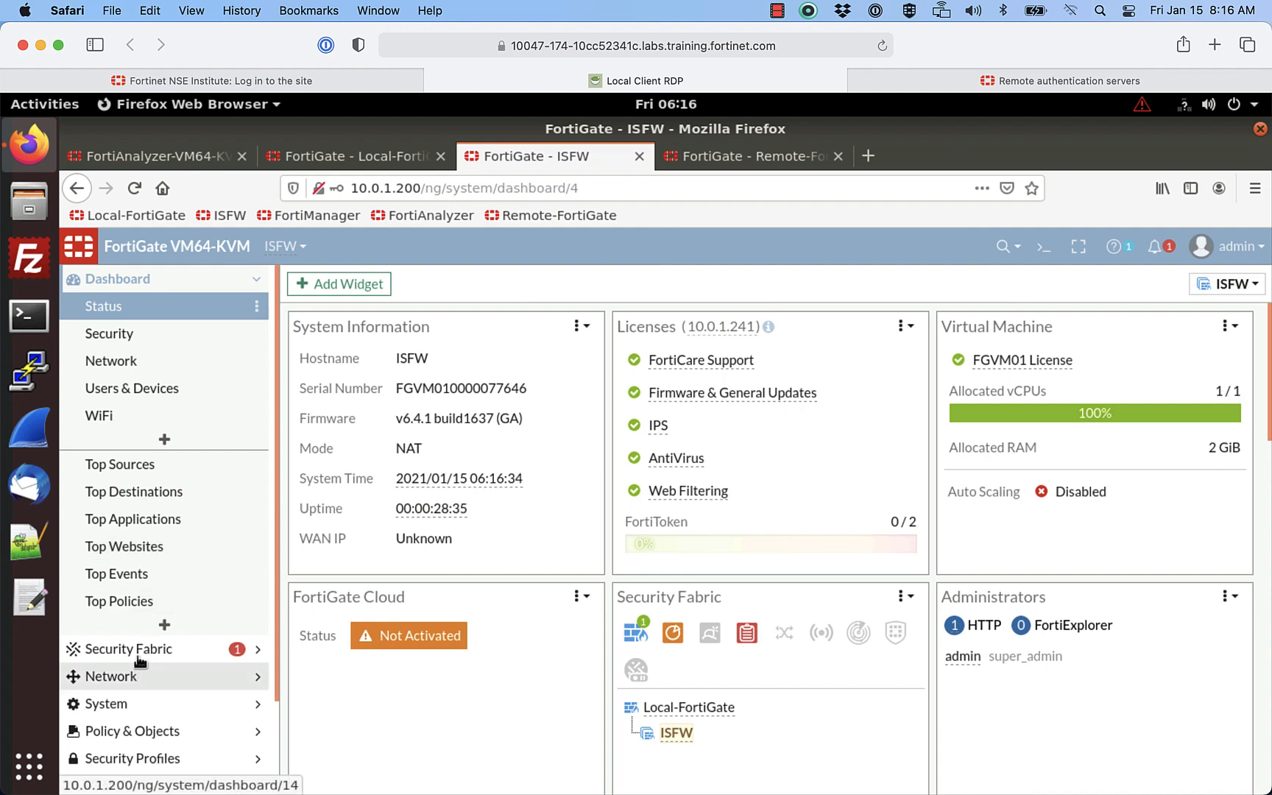
# Step: On ISFW, open the FortiAnalyzer Logging fabric connector and test connectivity to 10.0.1.210
pyautogui.click(110, 648)
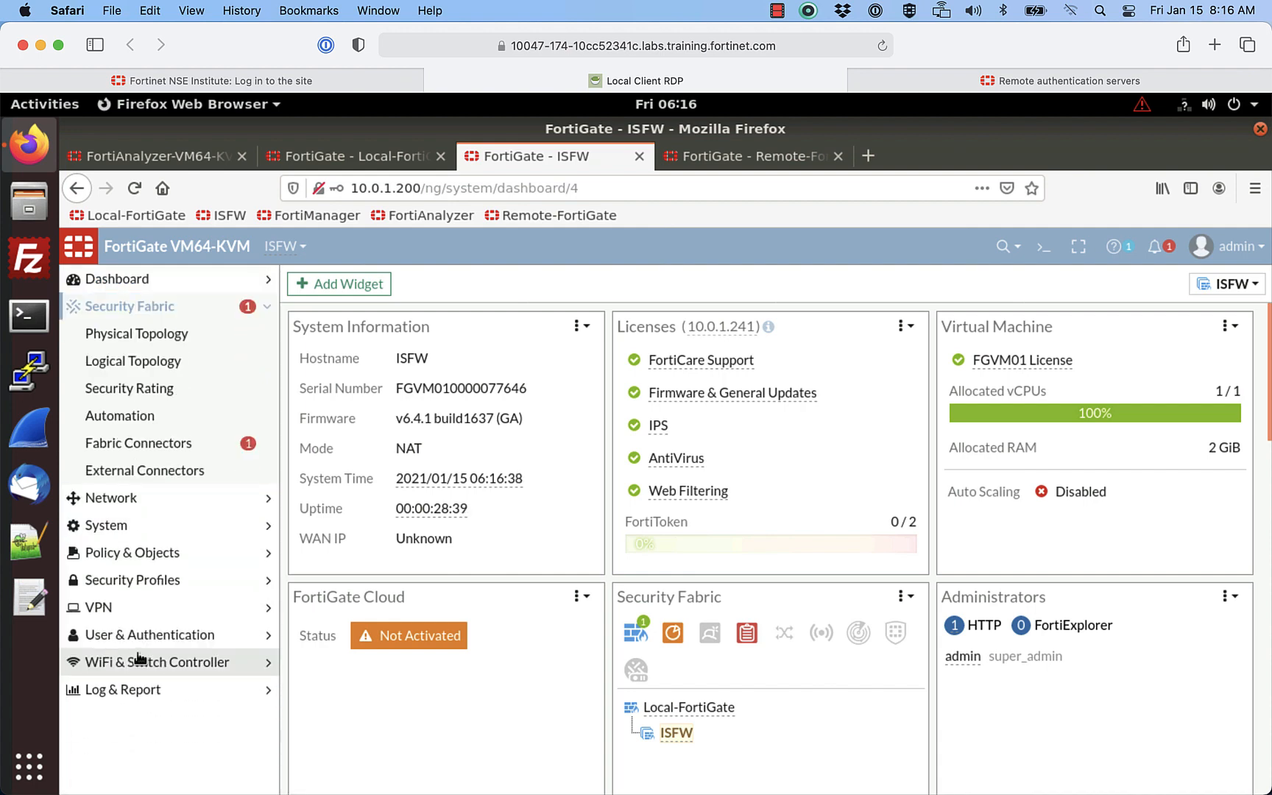
pyautogui.click(148, 444)
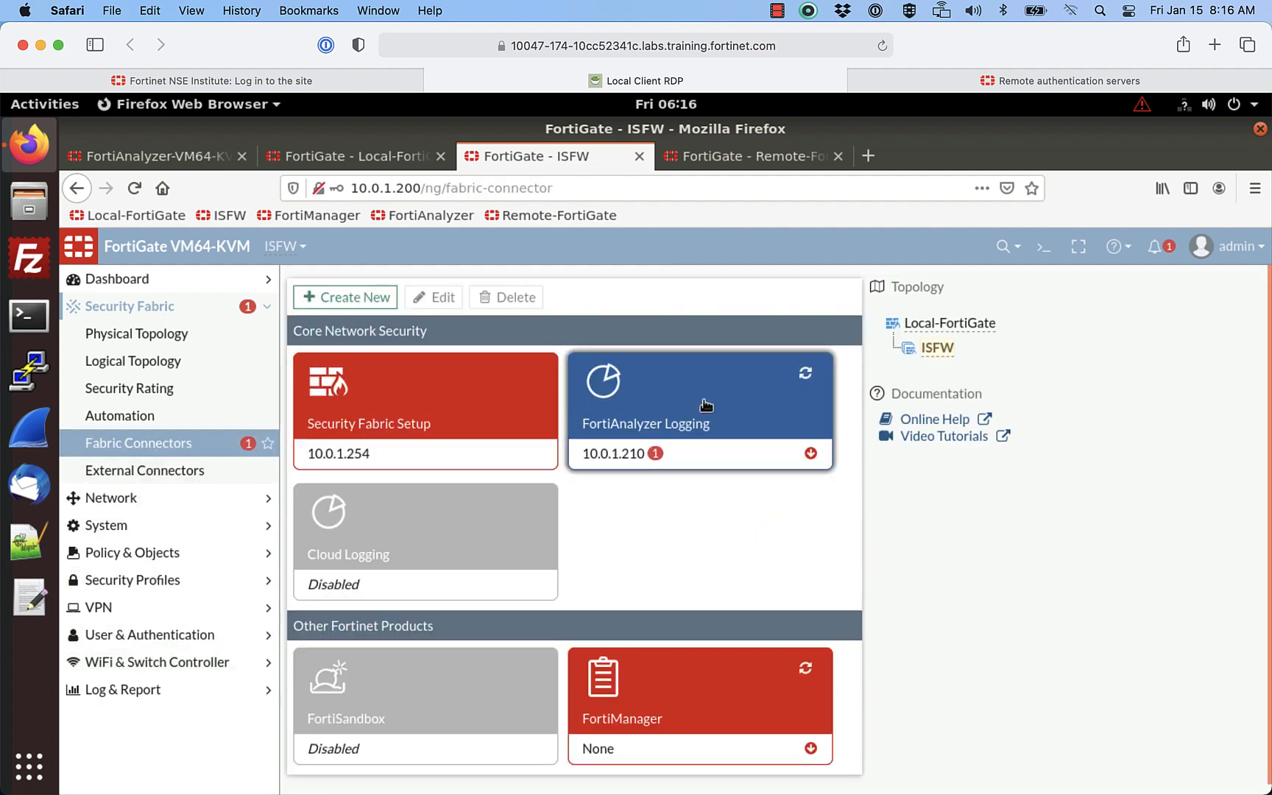
pyautogui.click(702, 407)
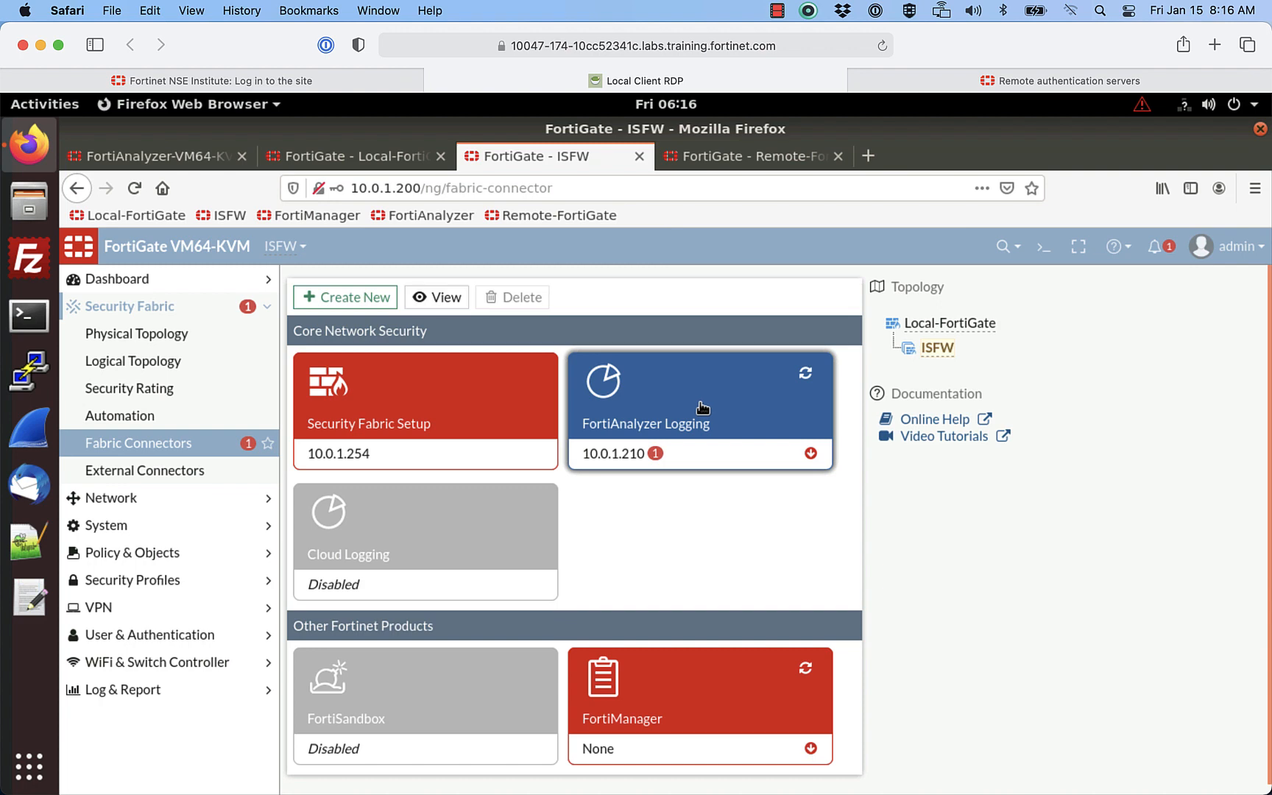
pyautogui.click(441, 296)
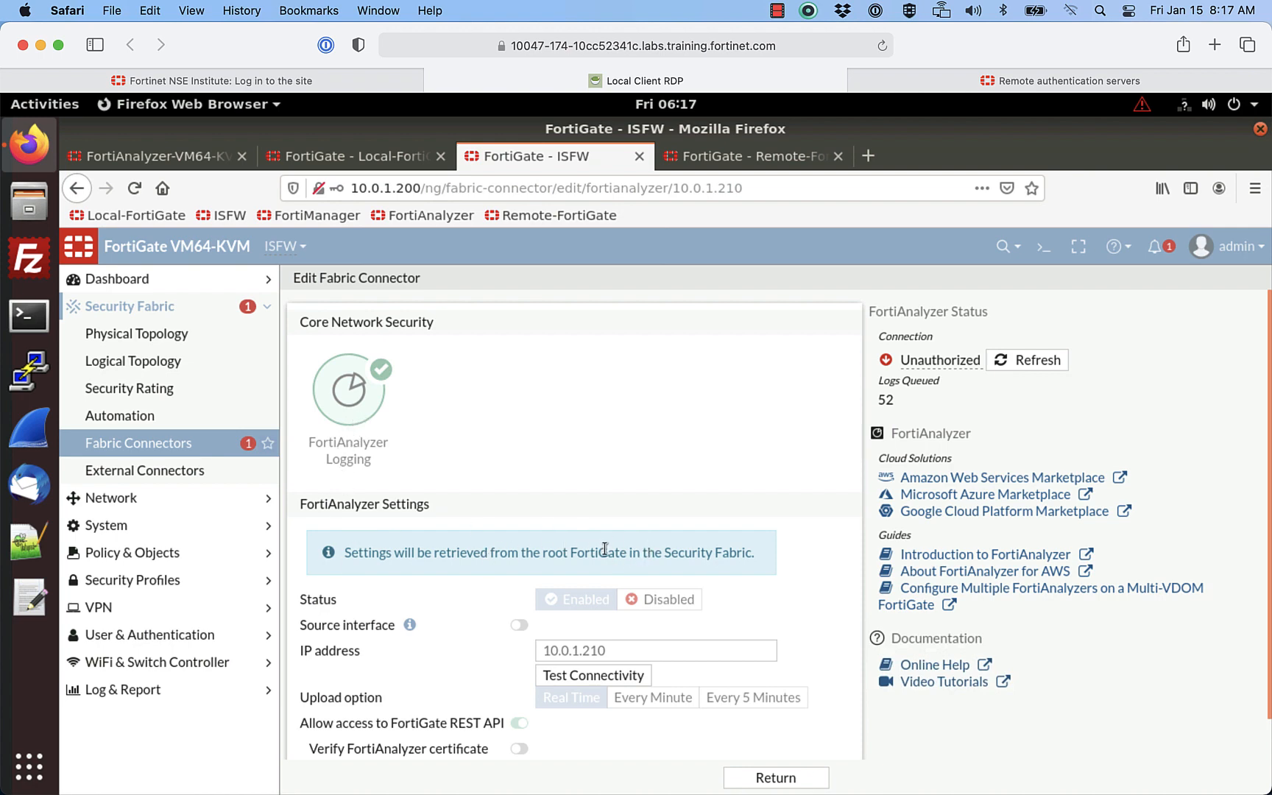
pyautogui.click(597, 676)
pyautogui.moveTo(605, 697)
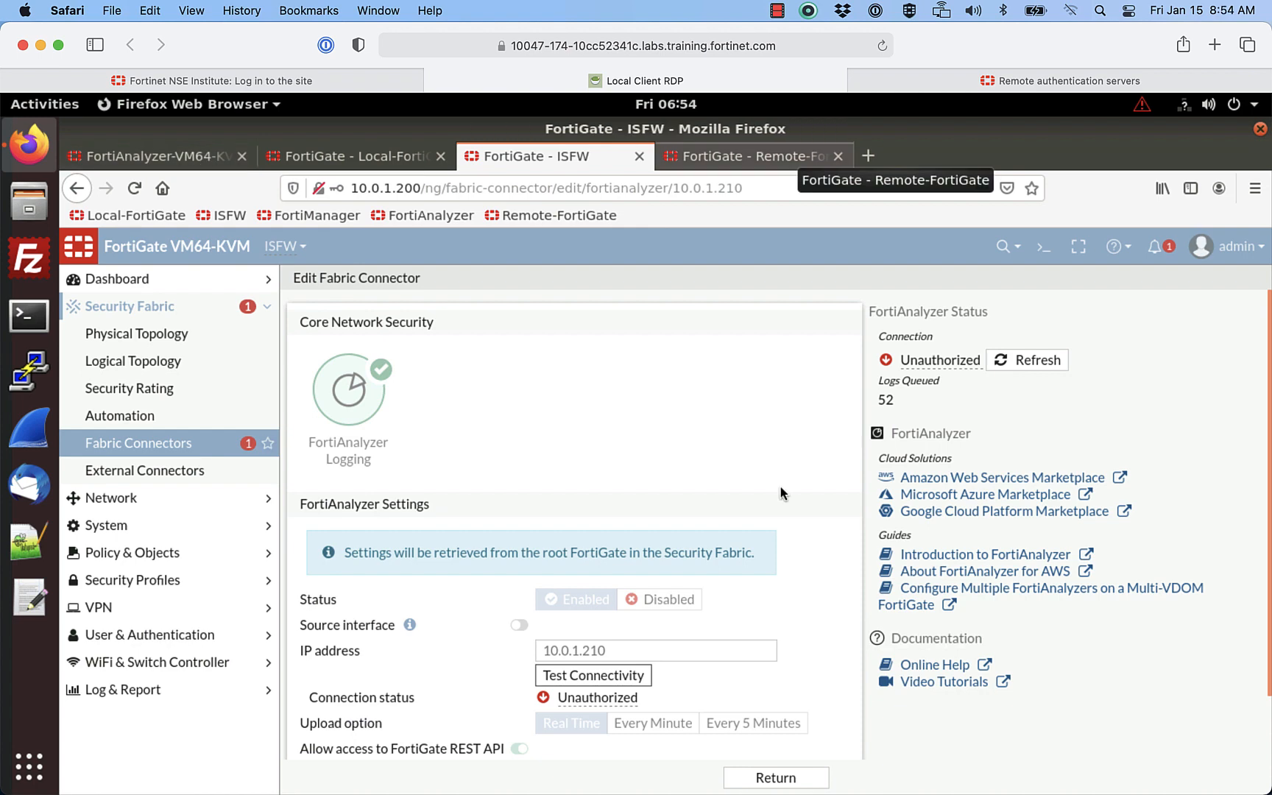
# Step: Log in to FortiAnalyzer as admin
pyautogui.click(169, 154)
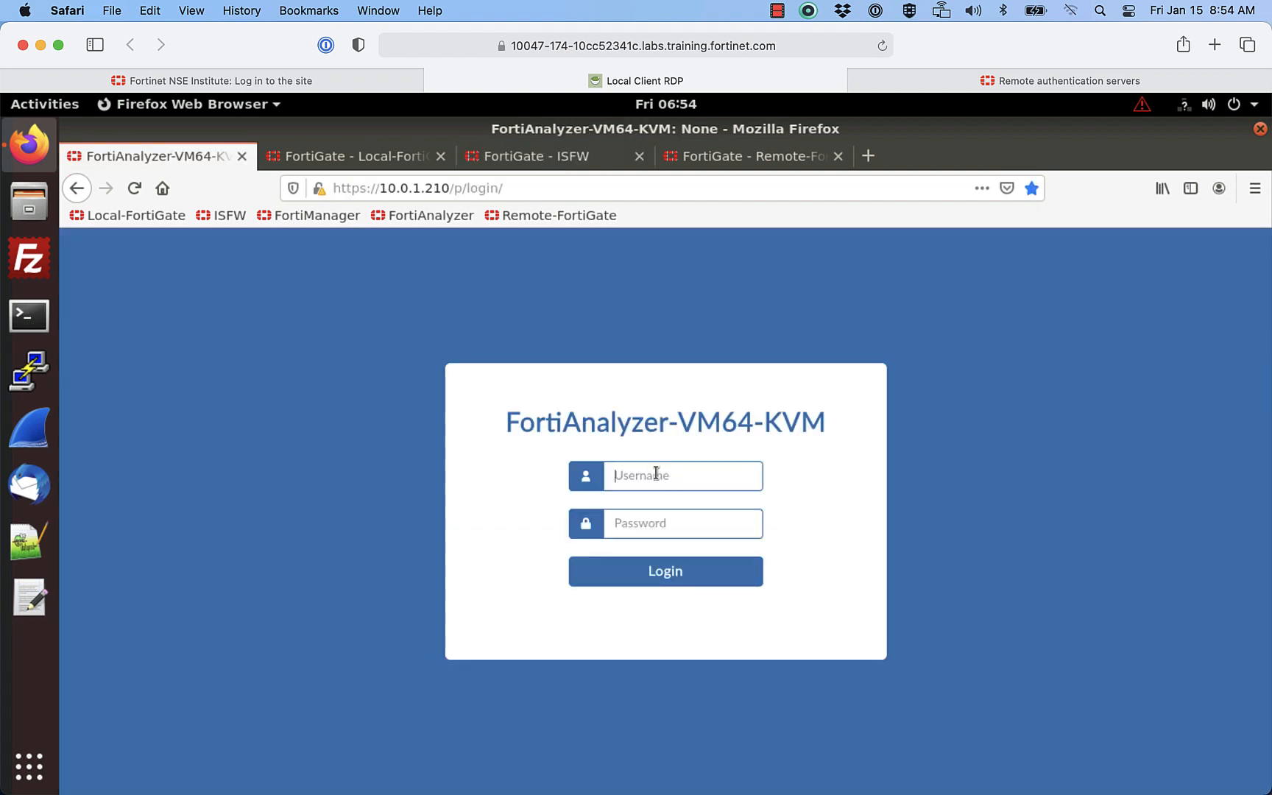
pyautogui.write('admin')
pyautogui.press('Tab')
pyautogui.write('password')
pyautogui.click(682, 572)
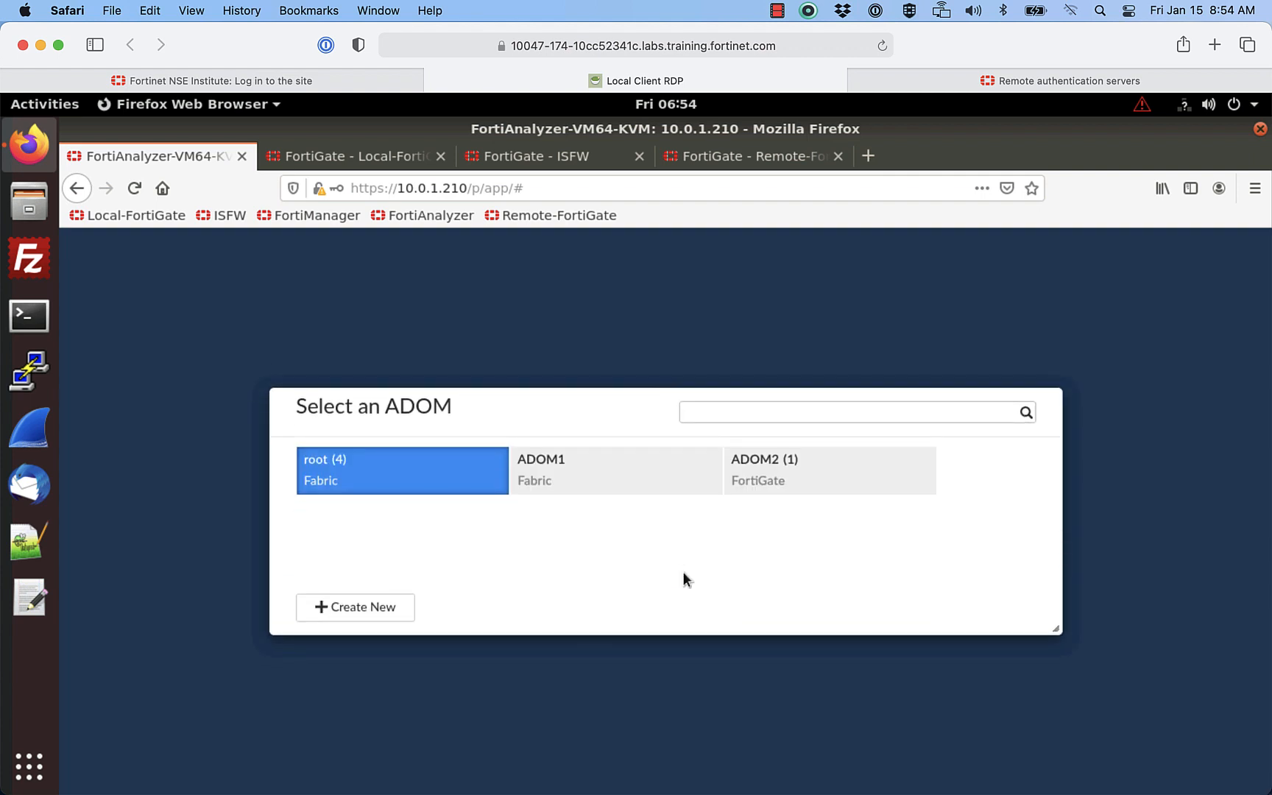
# Step: Open the root ADOM's Device Manager and show the unauthorized-device notifications
pyautogui.click(418, 471)
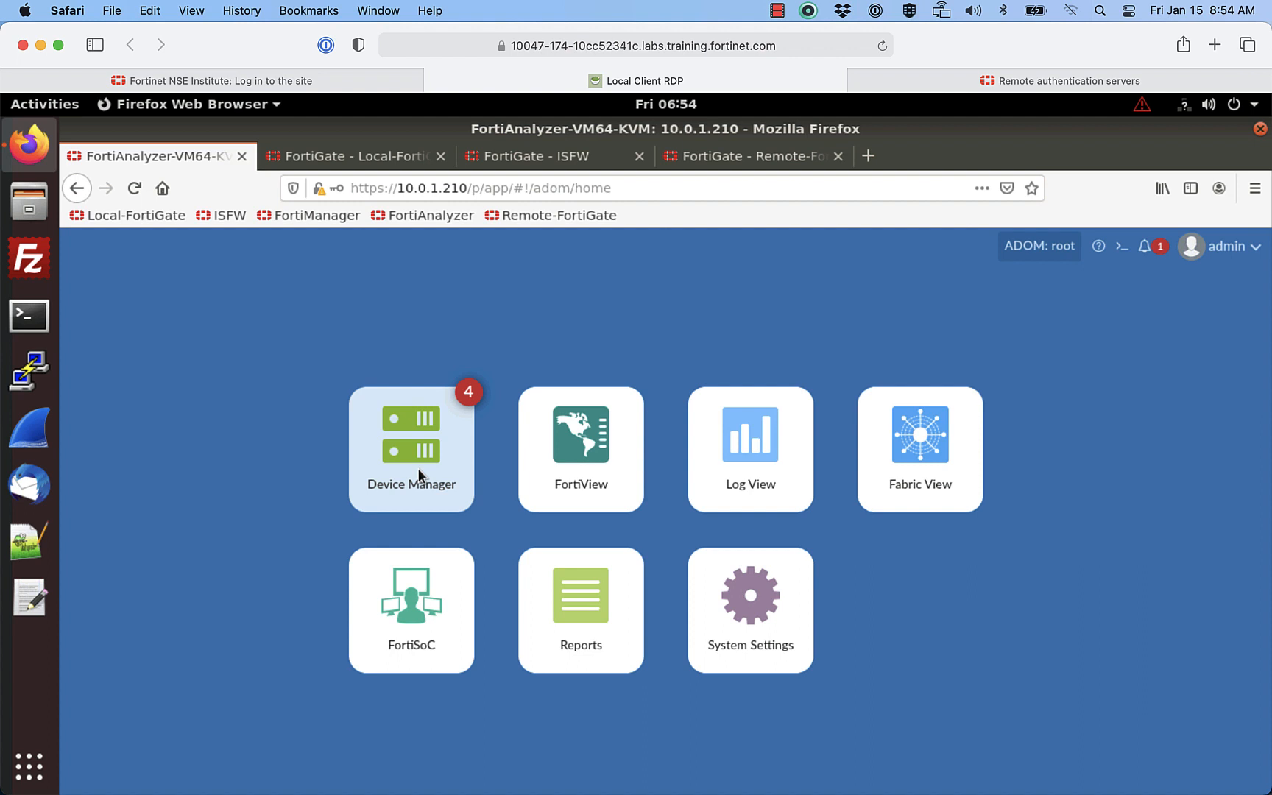
pyautogui.click(418, 473)
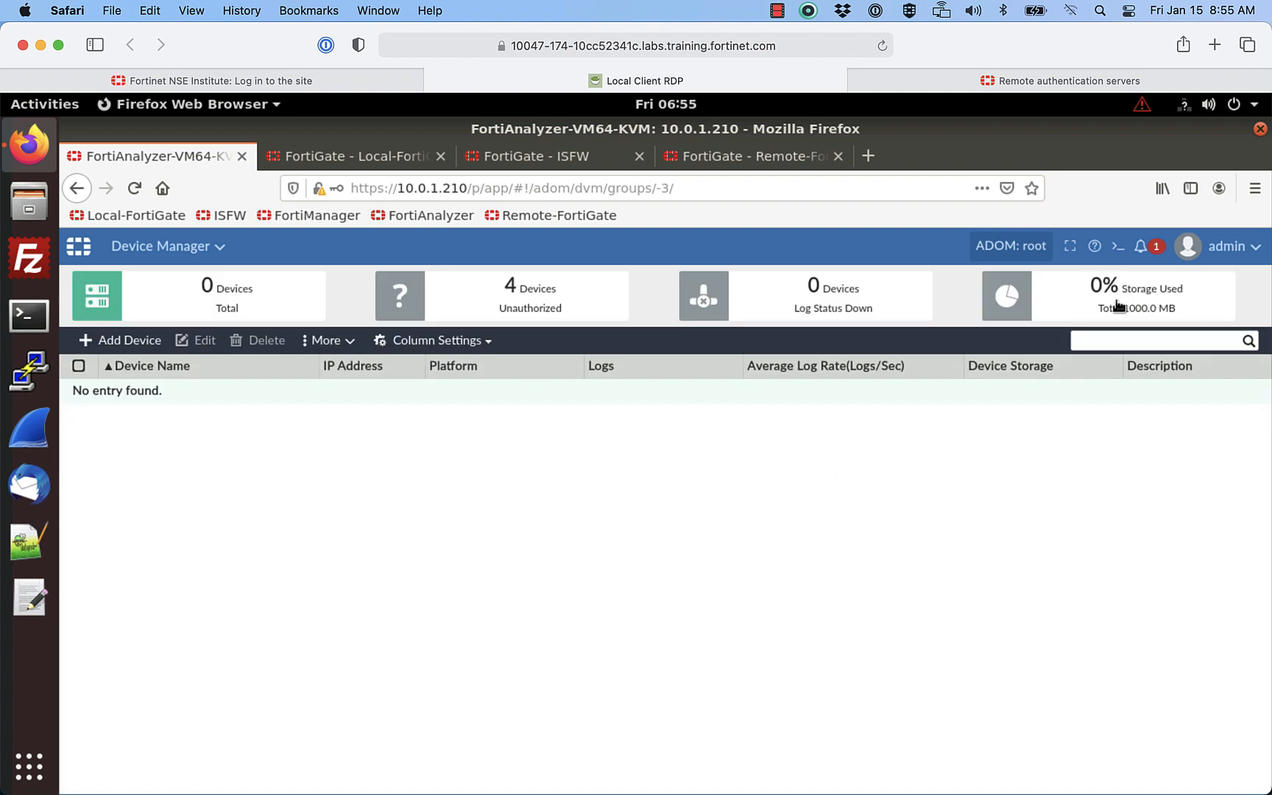
pyautogui.click(1156, 248)
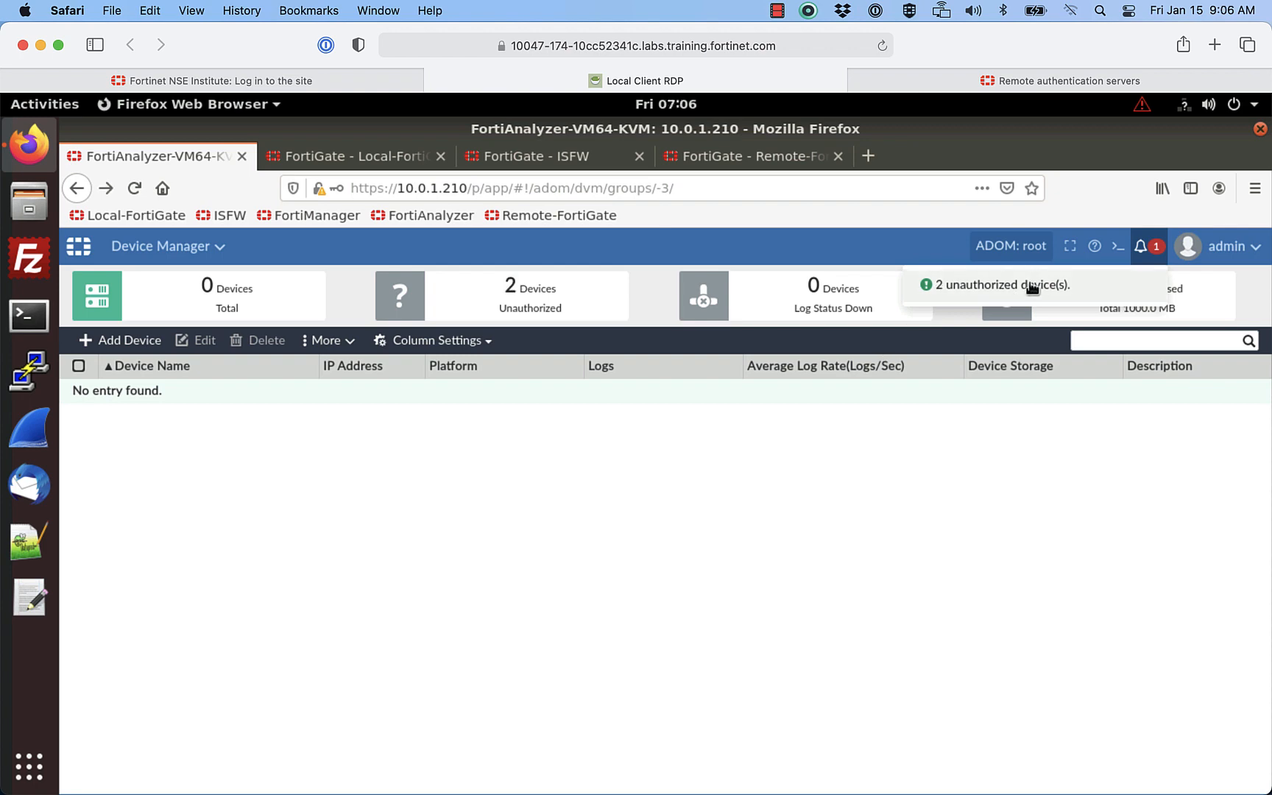
# Step: Authorize the unauthorized ISFW and Remote-FortiGate devices into ADOM1
pyautogui.click(1031, 285)
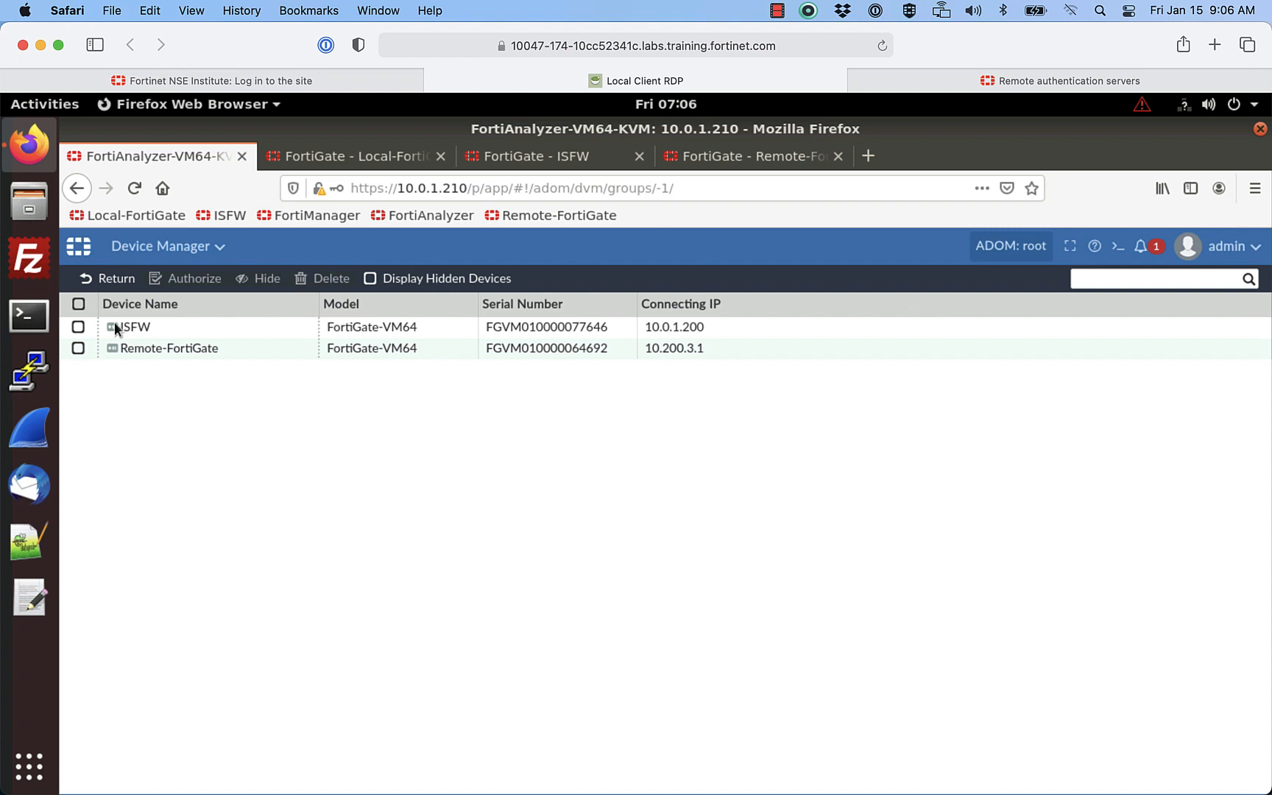
pyautogui.click(77, 326)
pyautogui.click(78, 348)
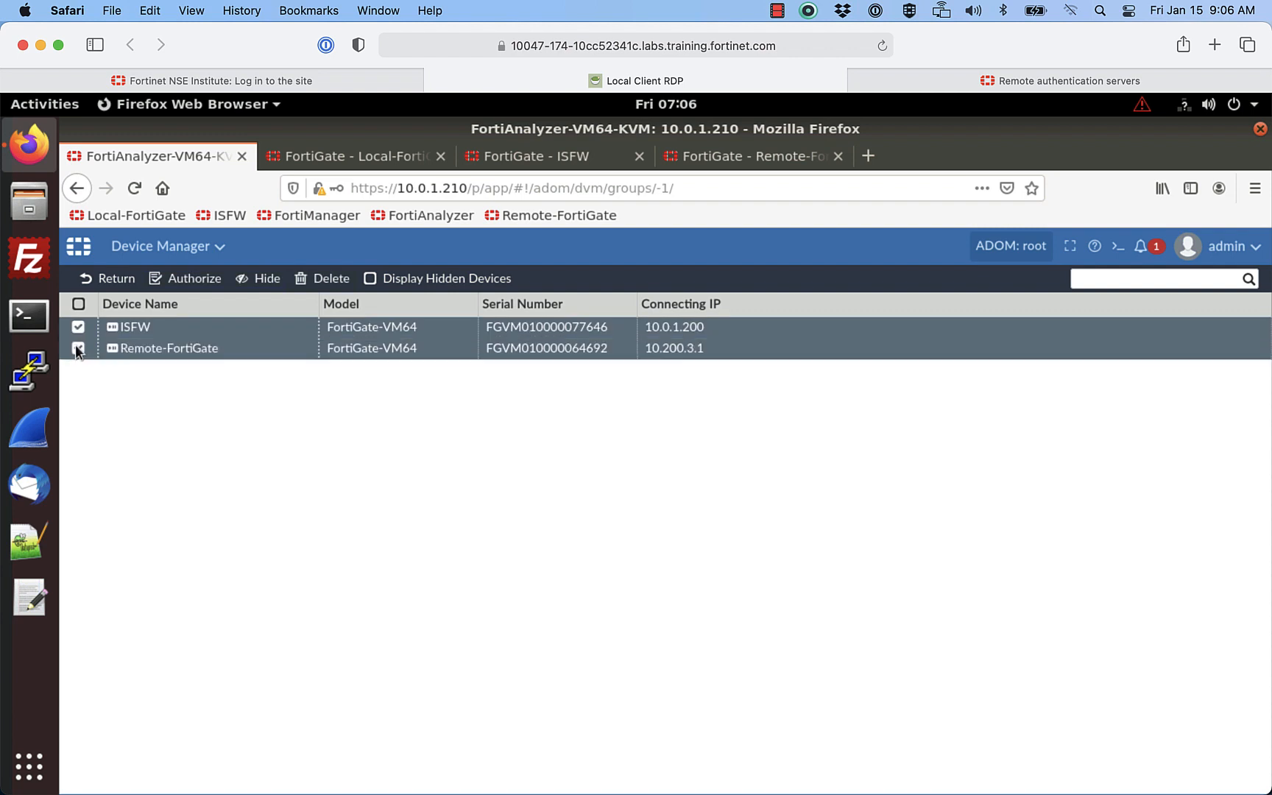
pyautogui.click(193, 280)
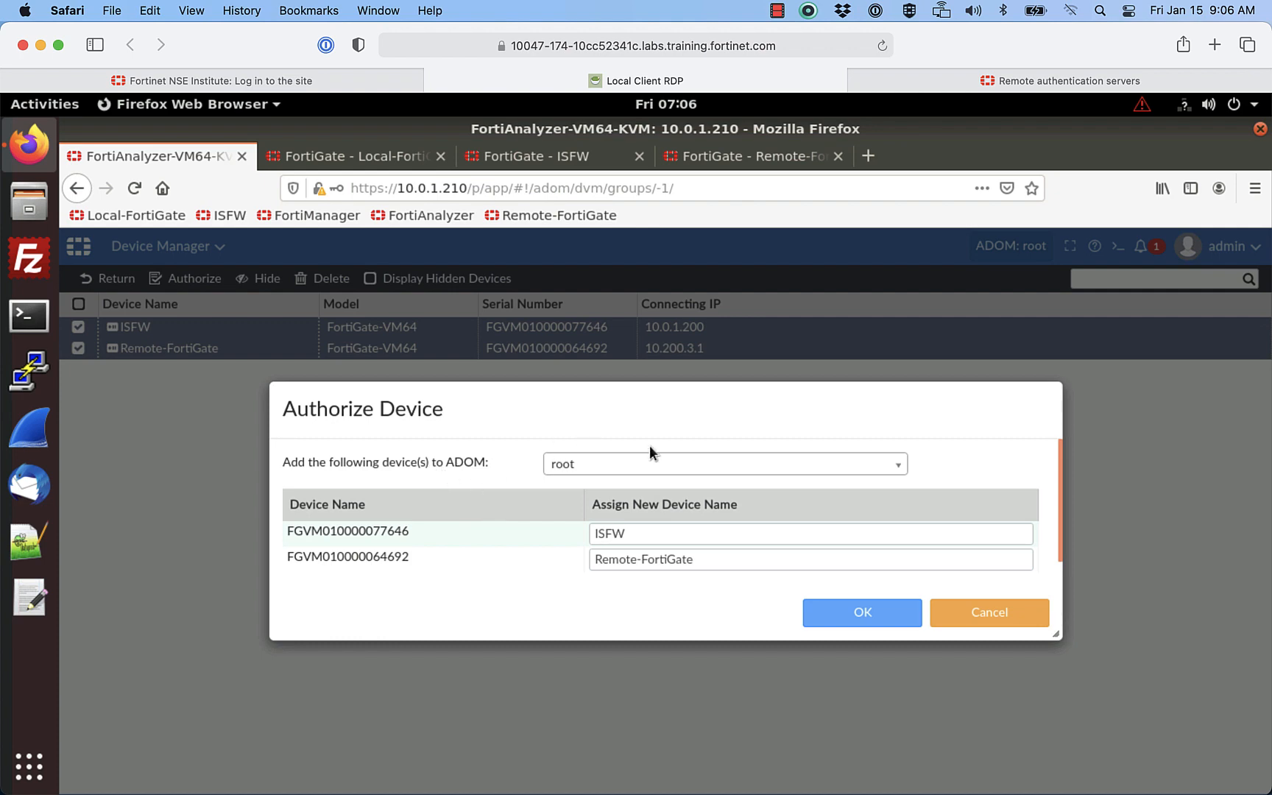
pyautogui.click(770, 468)
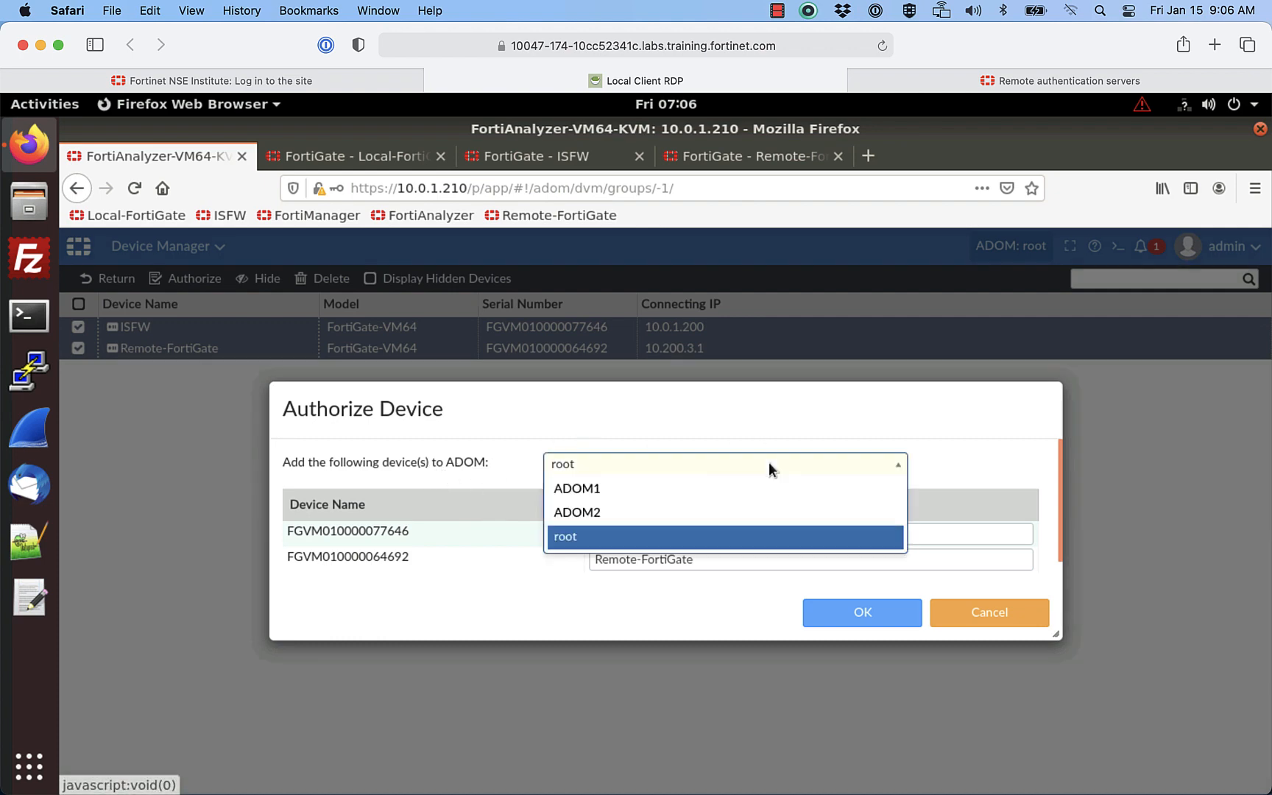
pyautogui.click(664, 490)
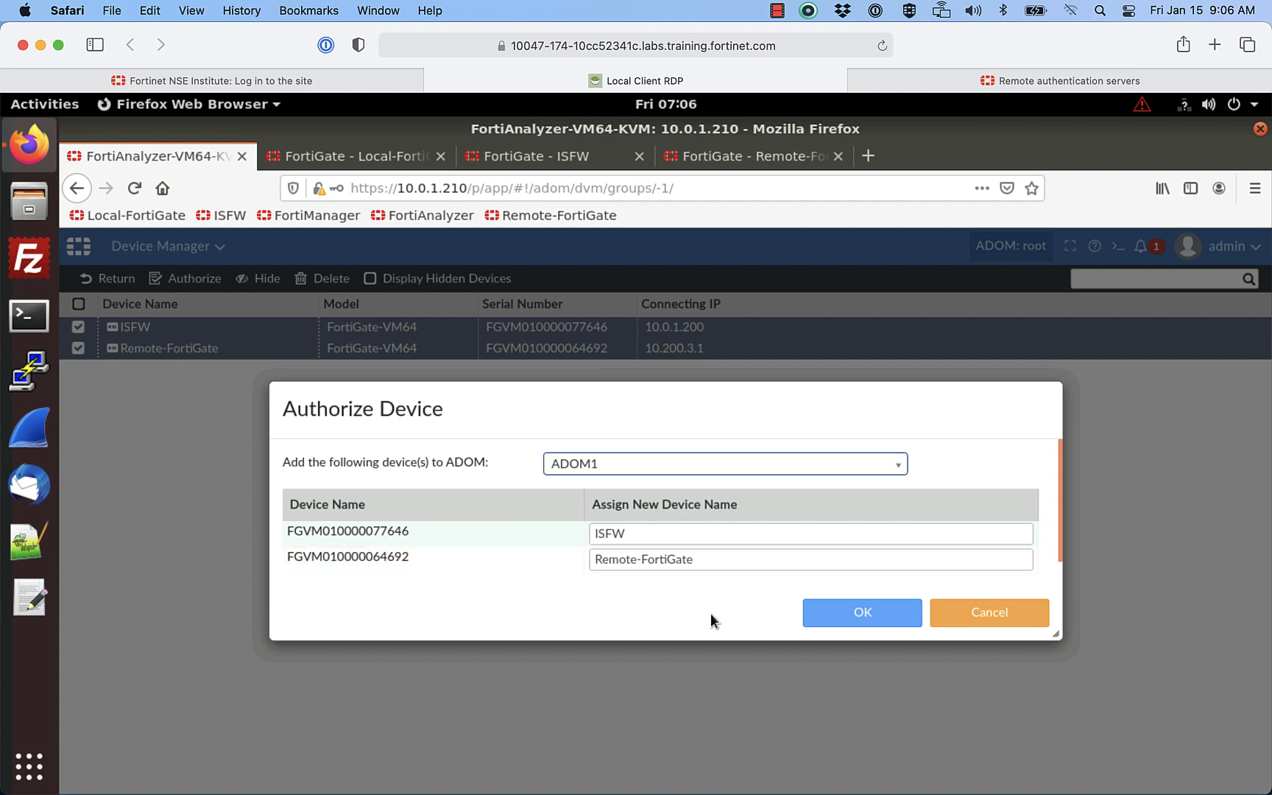
pyautogui.click(825, 612)
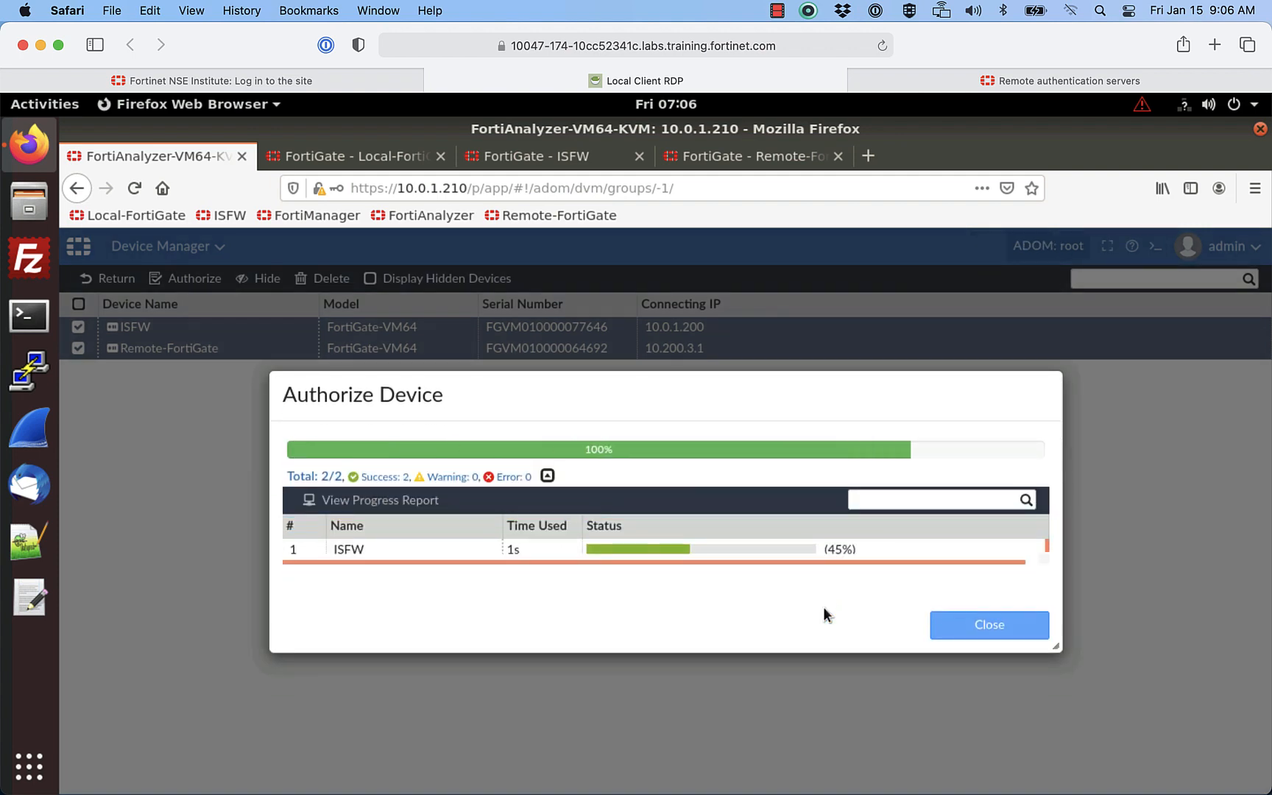
# Step: Switch FortiAnalyzer's view to ADOM1 to see both devices
pyautogui.click(966, 624)
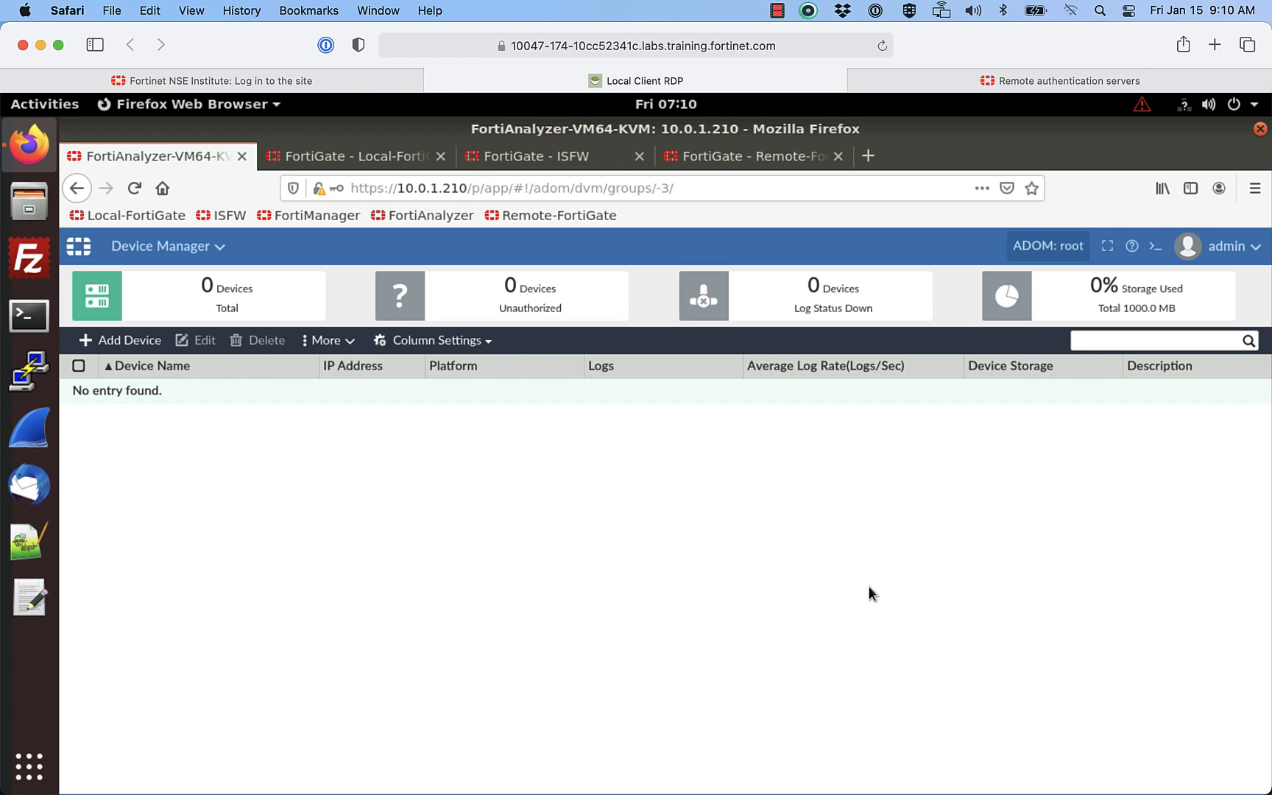
pyautogui.click(1050, 243)
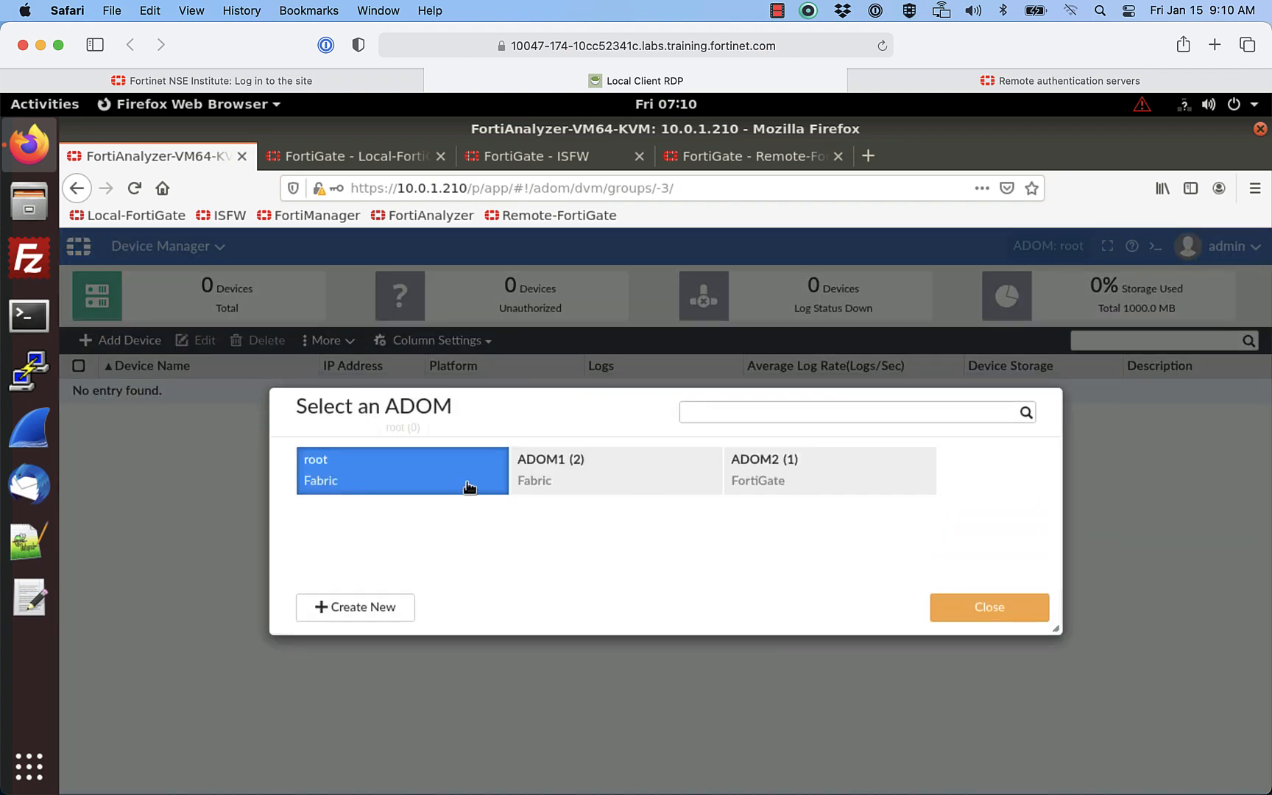
pyautogui.click(626, 473)
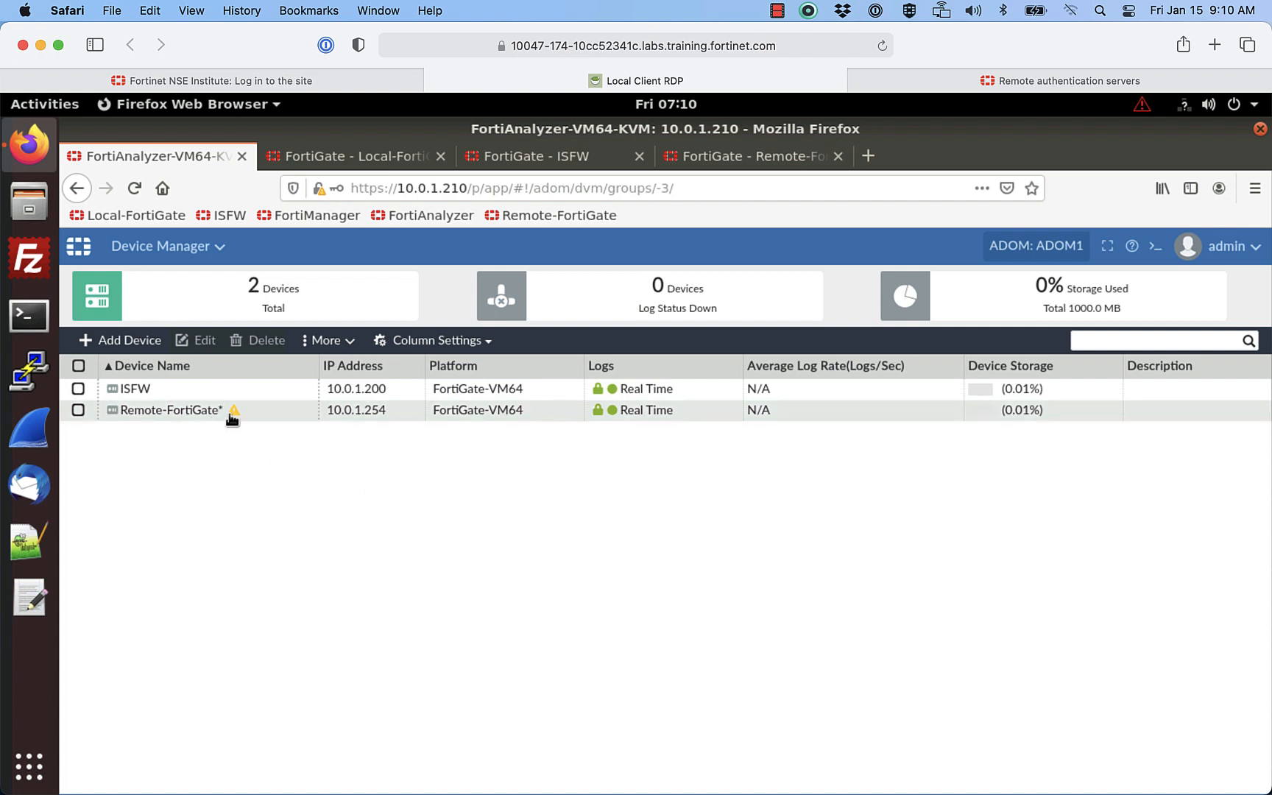
# Step: Authenticate Remote-FortiGate with the admin user and its password
pyautogui.moveTo(232, 413)
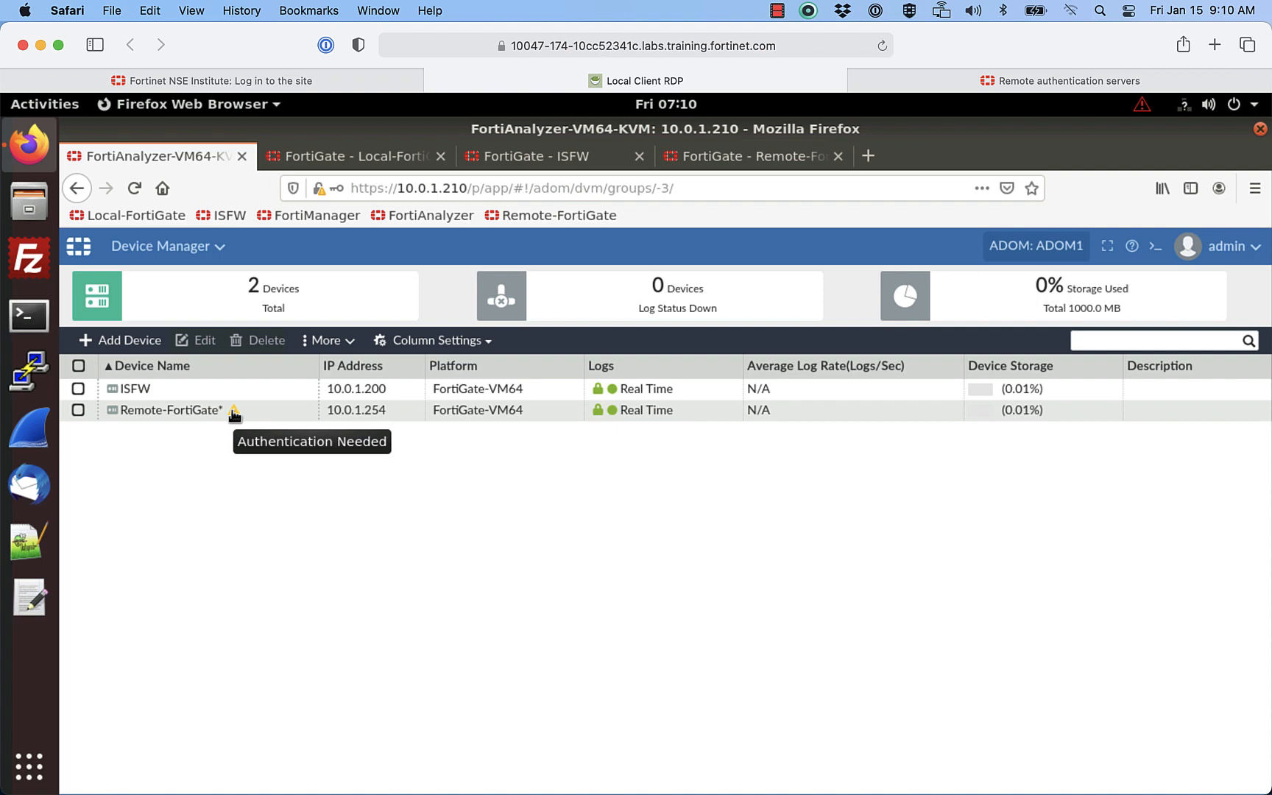
pyautogui.click(234, 415)
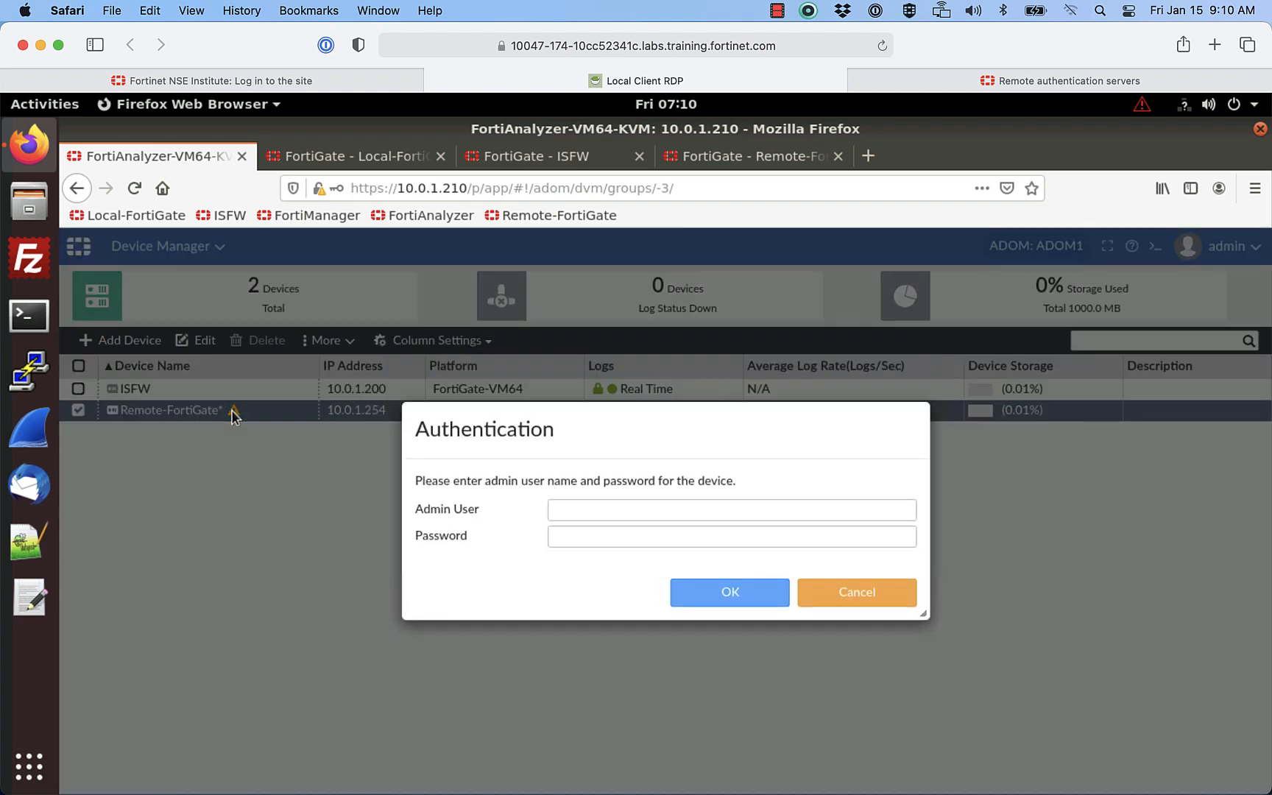
pyautogui.click(577, 508)
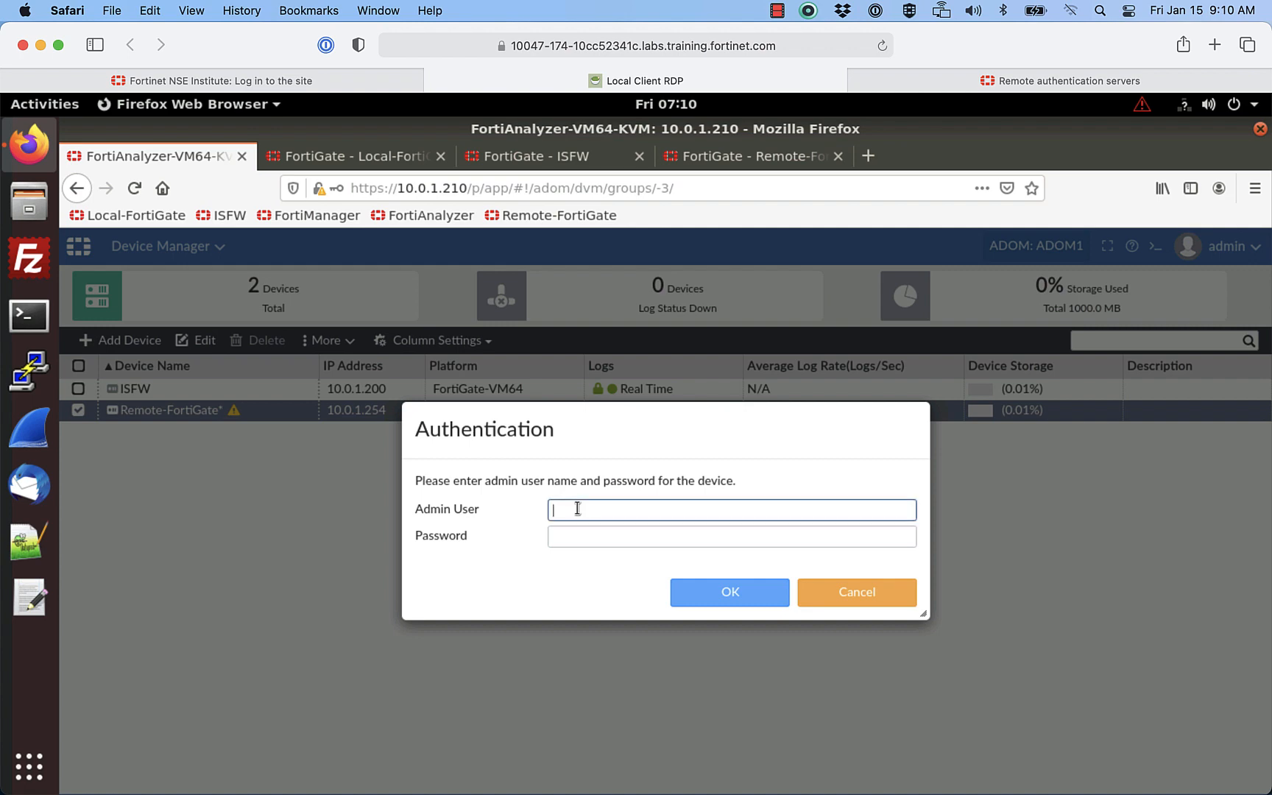
pyautogui.write('admin')
pyautogui.press('Tab')
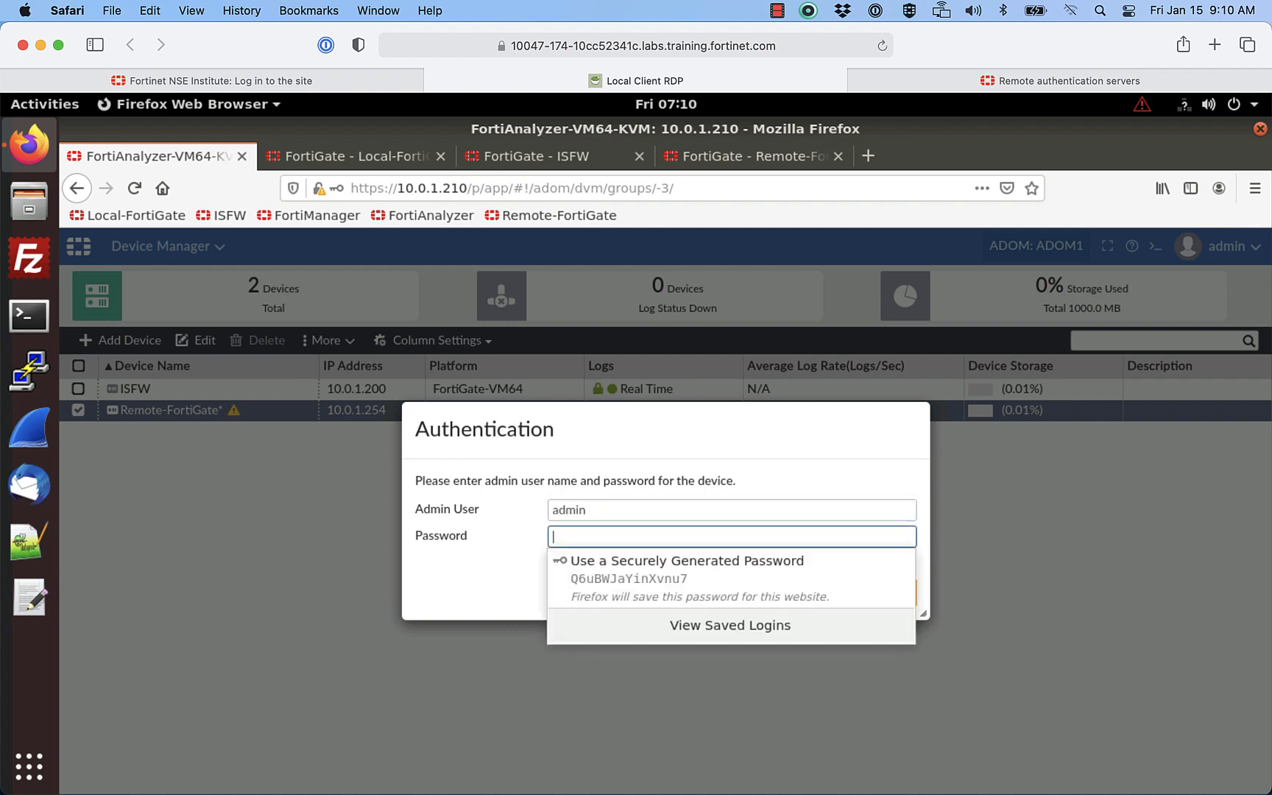
pyautogui.write('passwo')
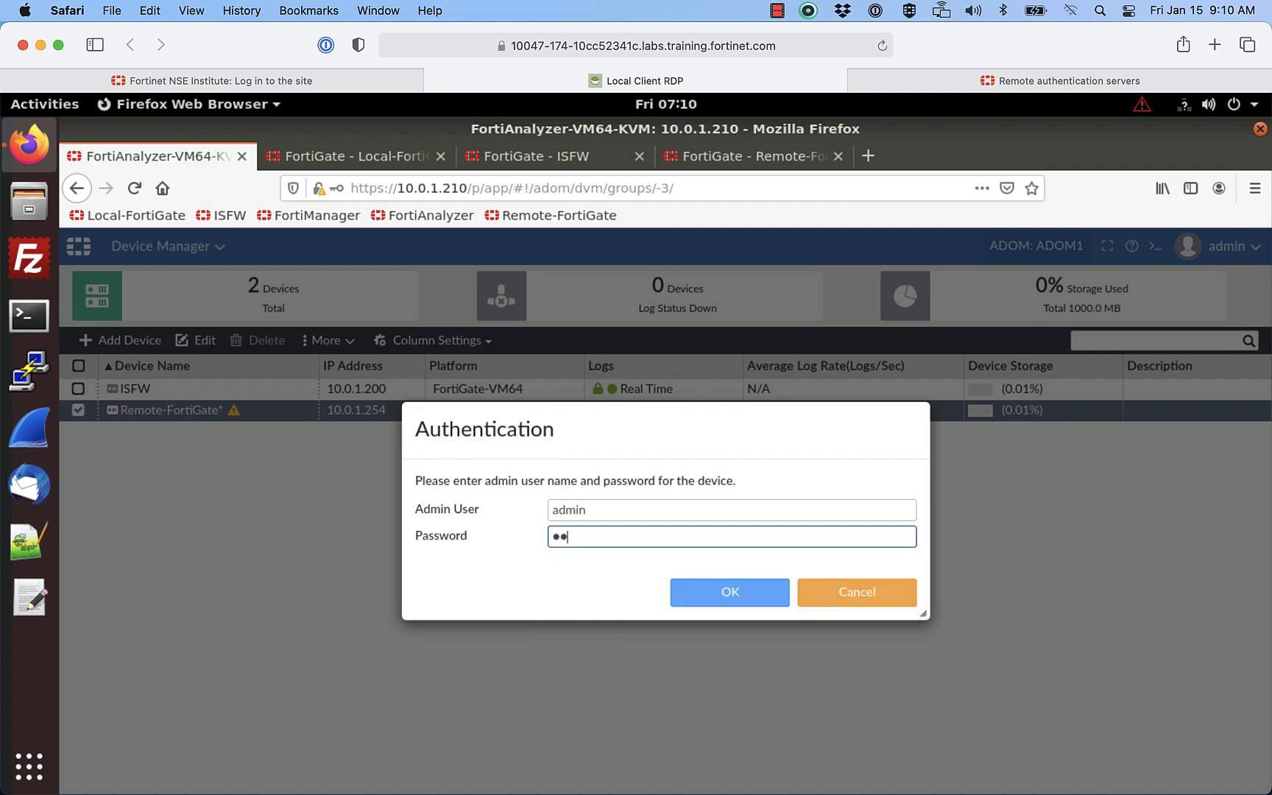
pyautogui.write('rd')
pyautogui.click(705, 598)
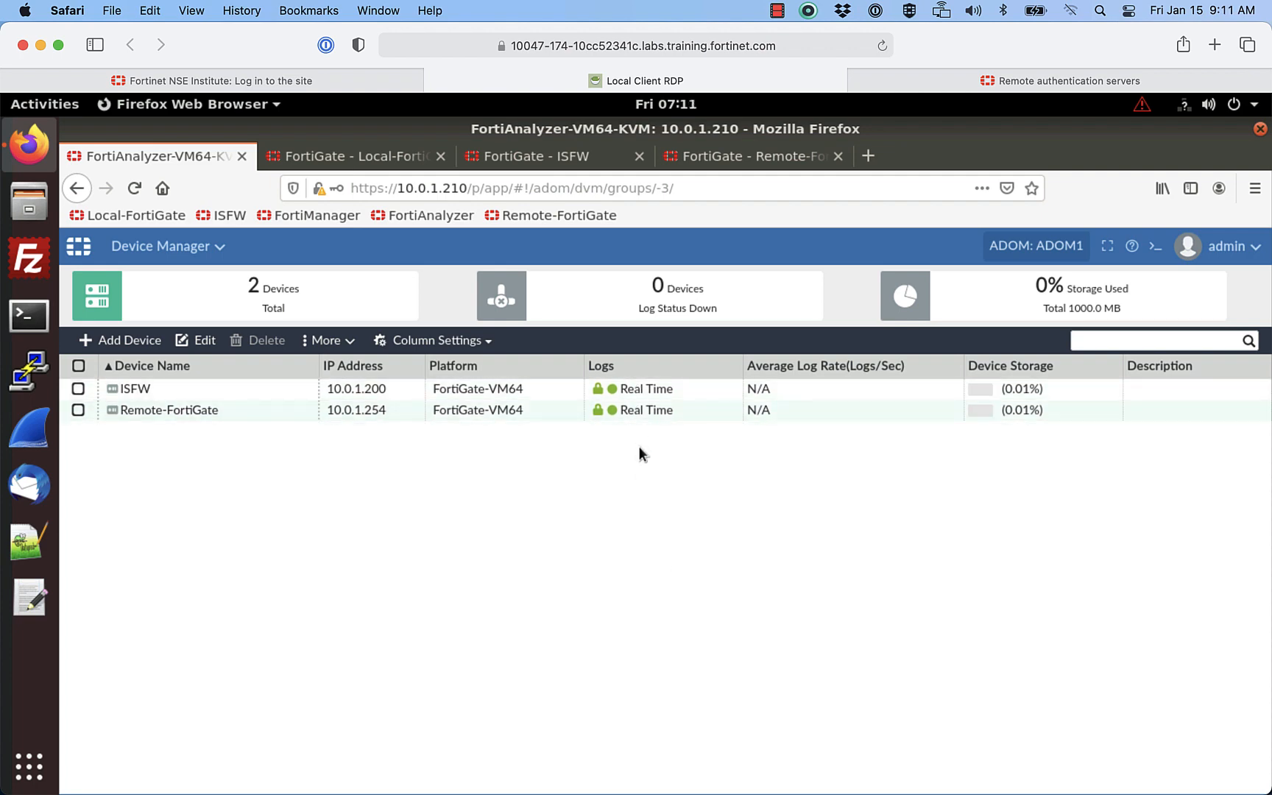
# Step: Switch the FortiAnalyzer ADOM from ADOM1 to ADOM2
pyautogui.click(1034, 243)
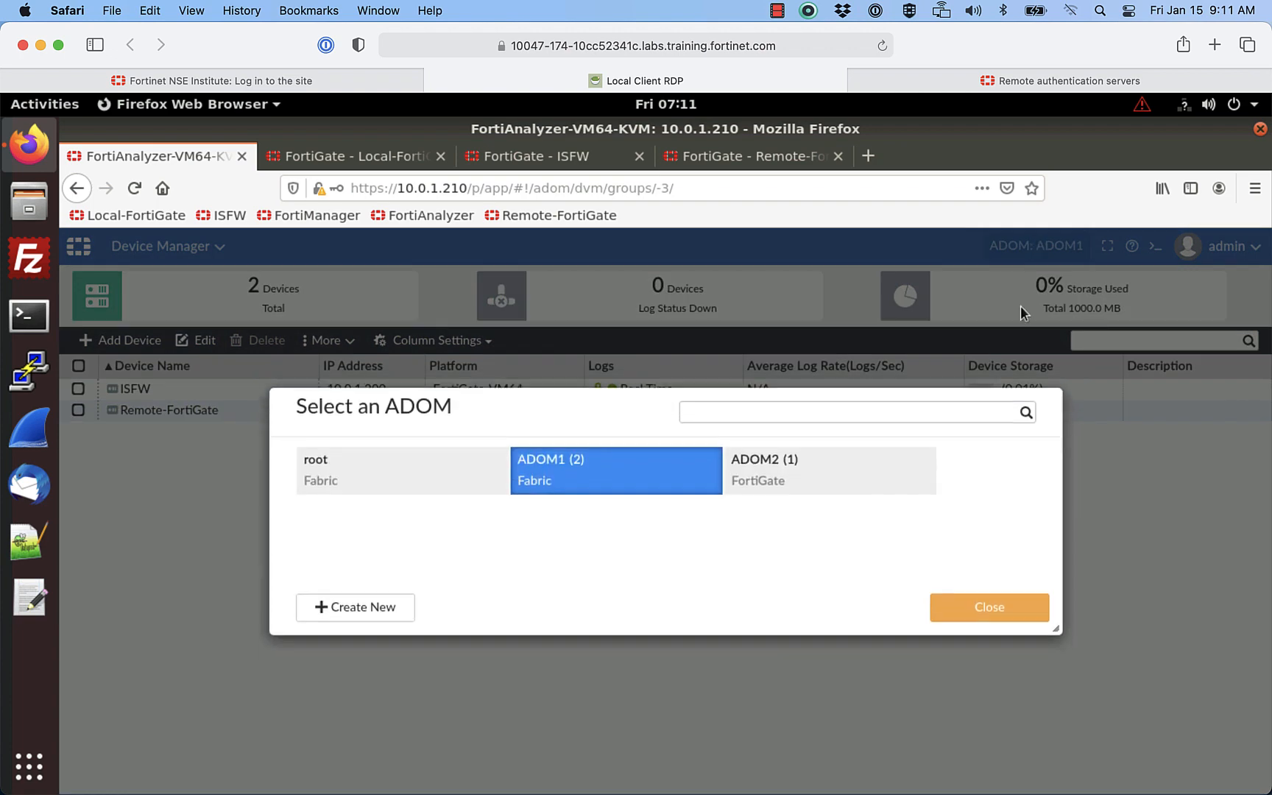
pyautogui.click(789, 477)
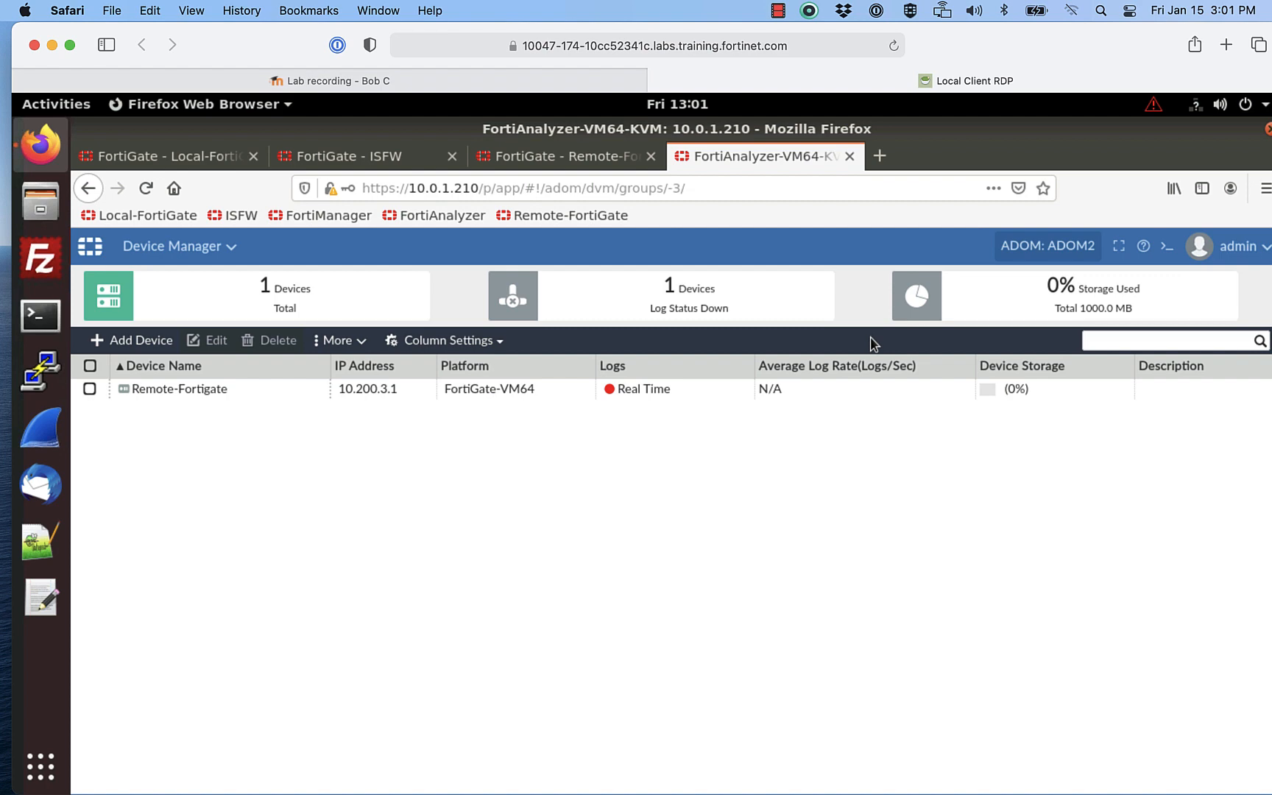
# Step: In a detached FortiAnalyzer CLI console, run diagnose dvm device list
pyautogui.click(1165, 248)
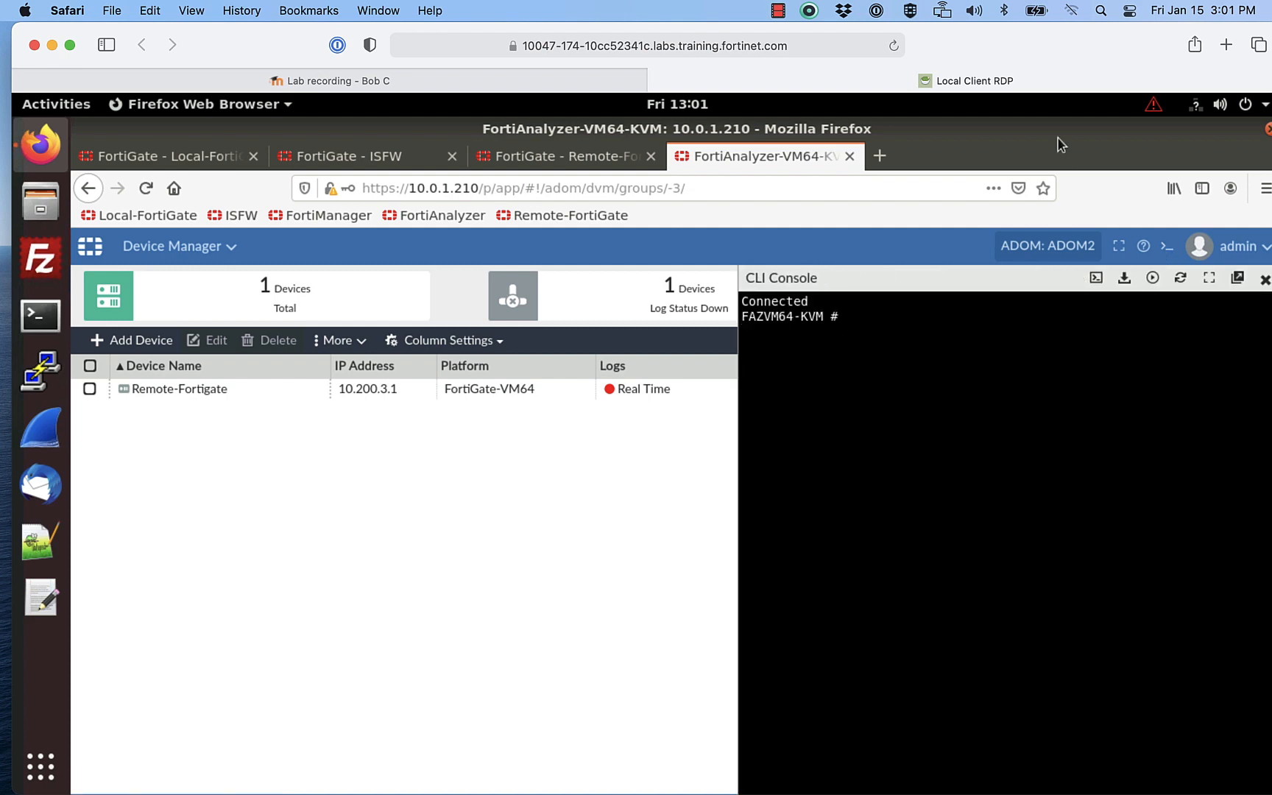
pyautogui.click(1238, 280)
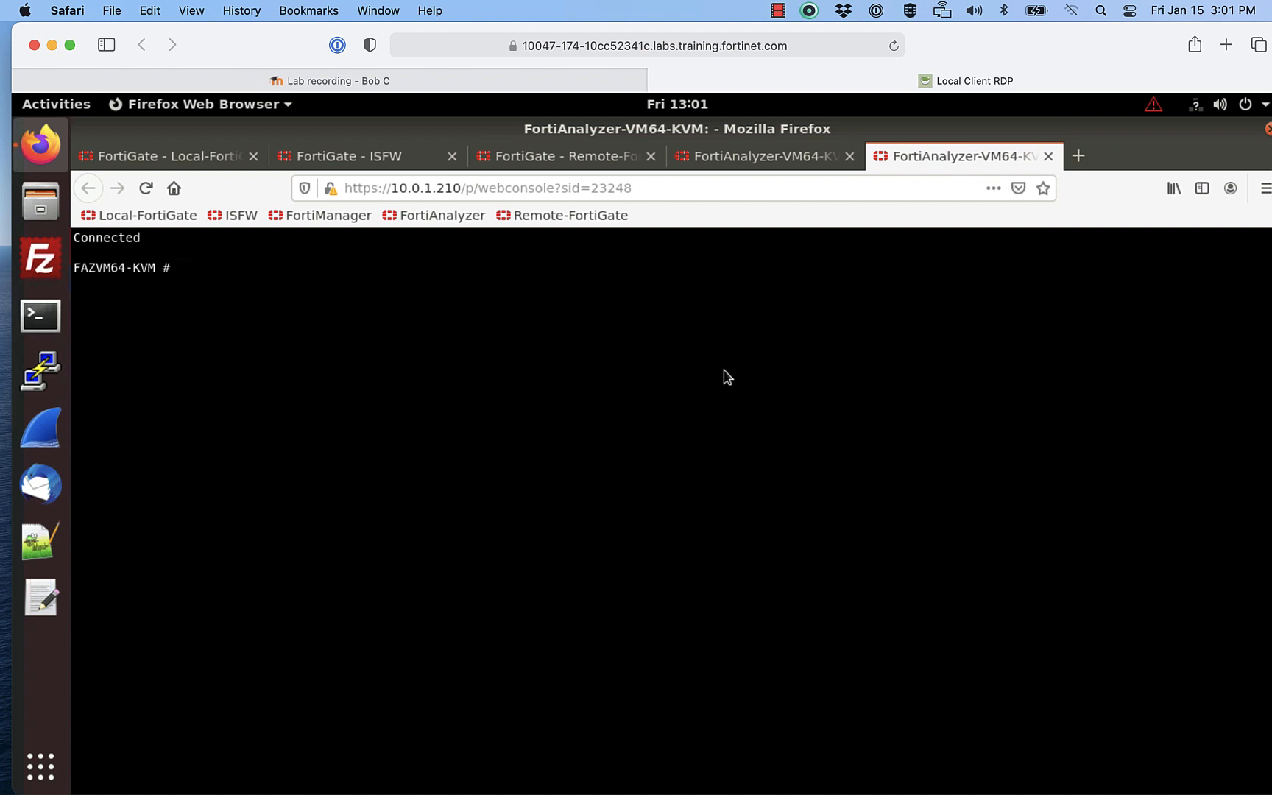
pyautogui.write('diag')
pyautogui.press('Tab')
pyautogui.write('dvm device')
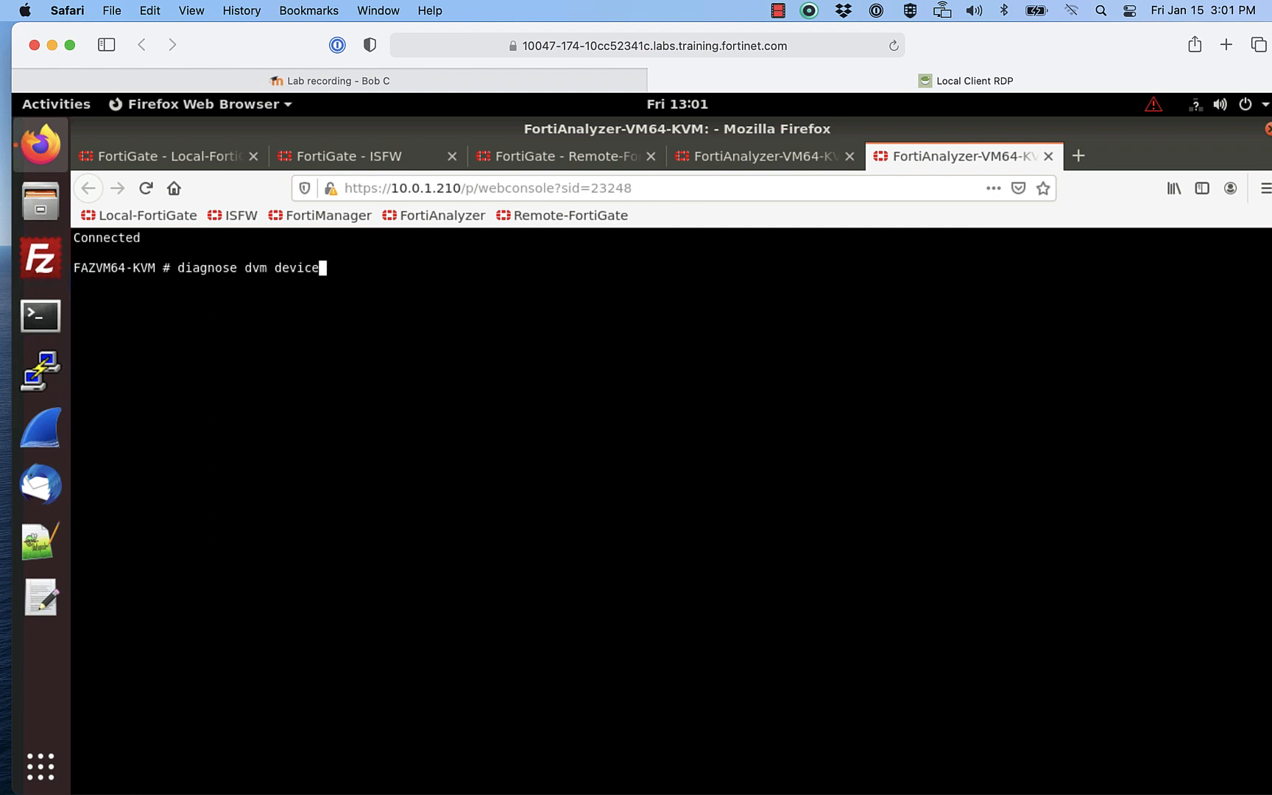
pyautogui.write(' list')
pyautogui.press('Return')
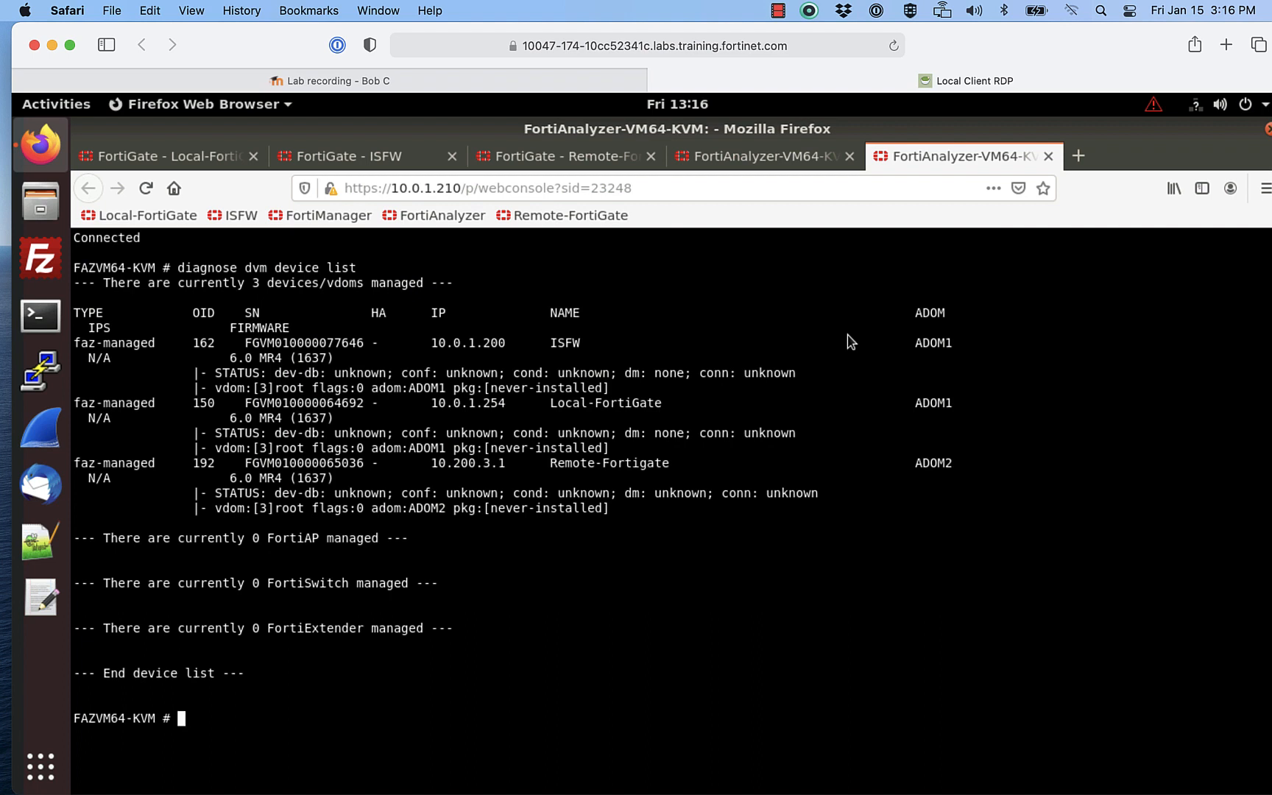
# Step: Open Remote-FortiGate's CLI console in its own tab
pyautogui.click(560, 159)
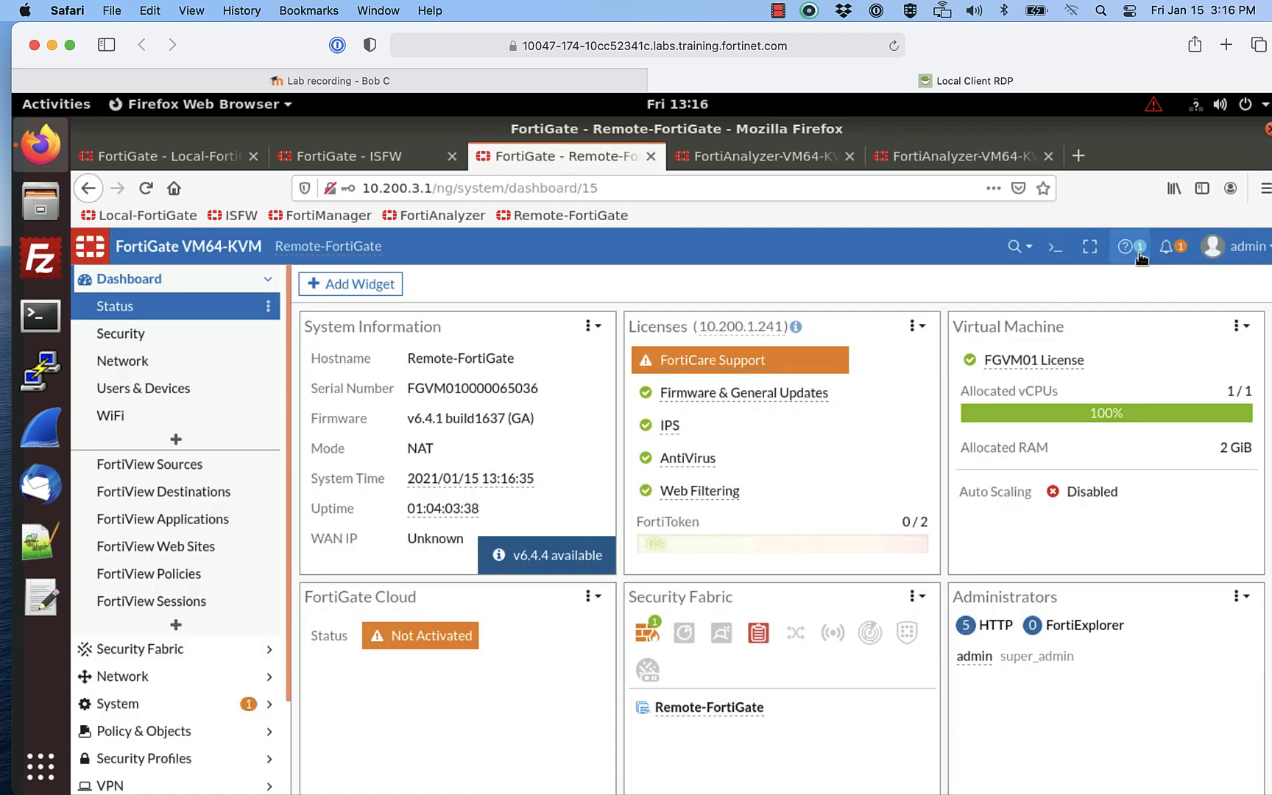
pyautogui.click(1051, 254)
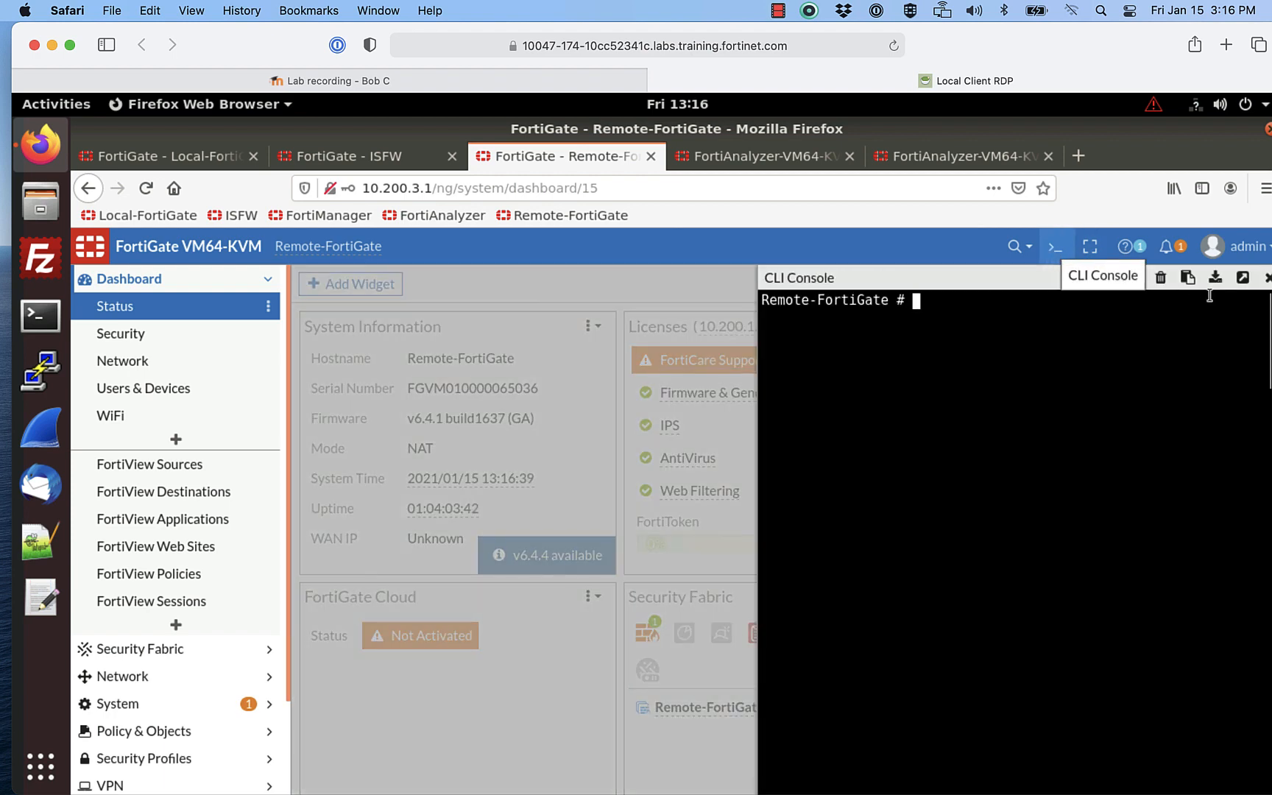
pyautogui.click(1242, 277)
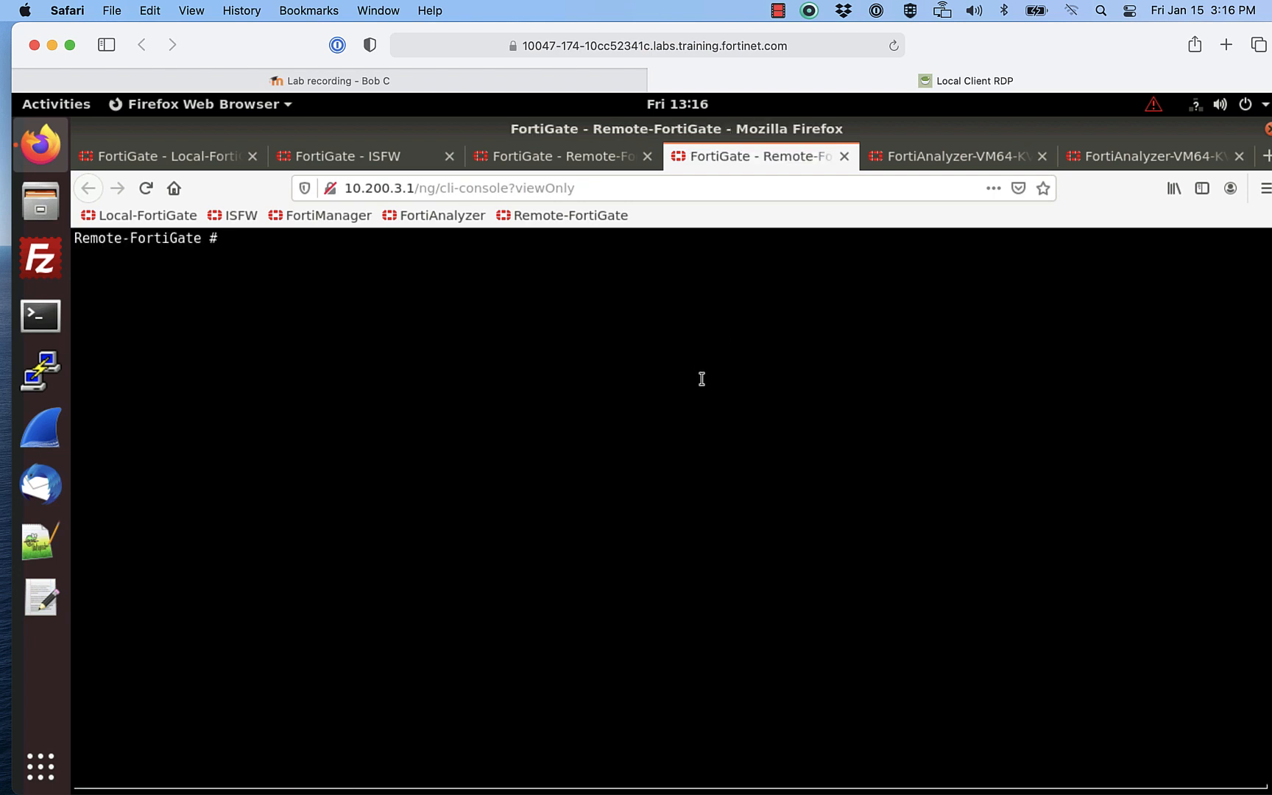
# Step: Run execute log fortianalyzer test-connectivity, which reports no FAZ is enabled
pyautogui.write('execute')
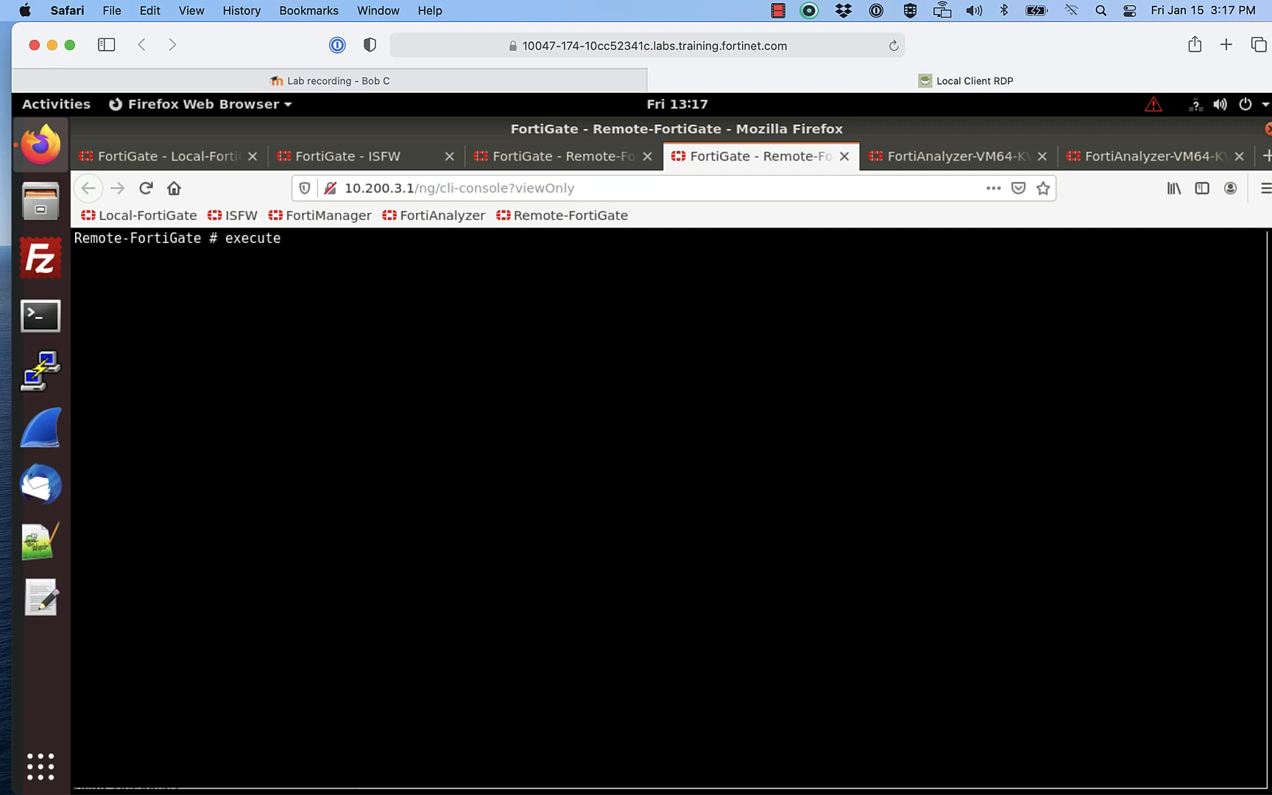
pyautogui.write(' log fort')
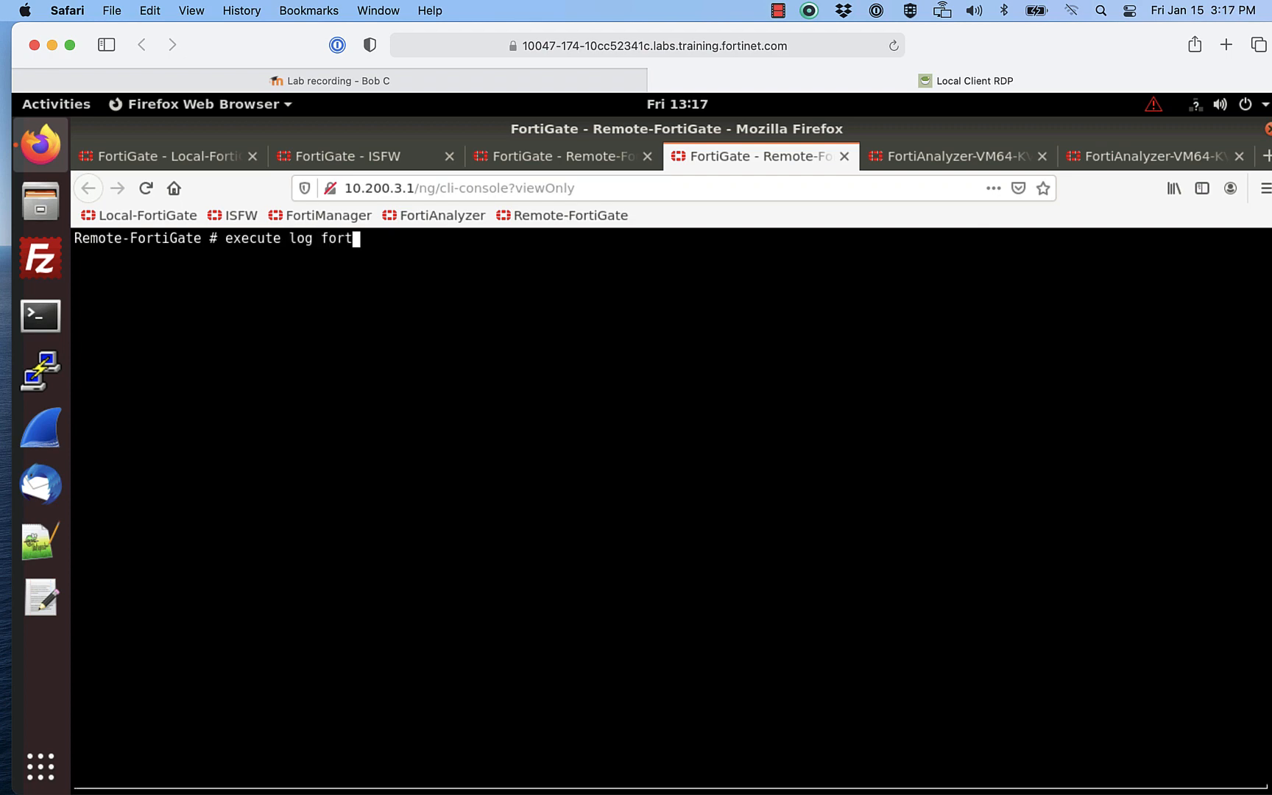
pyautogui.press('Tab')
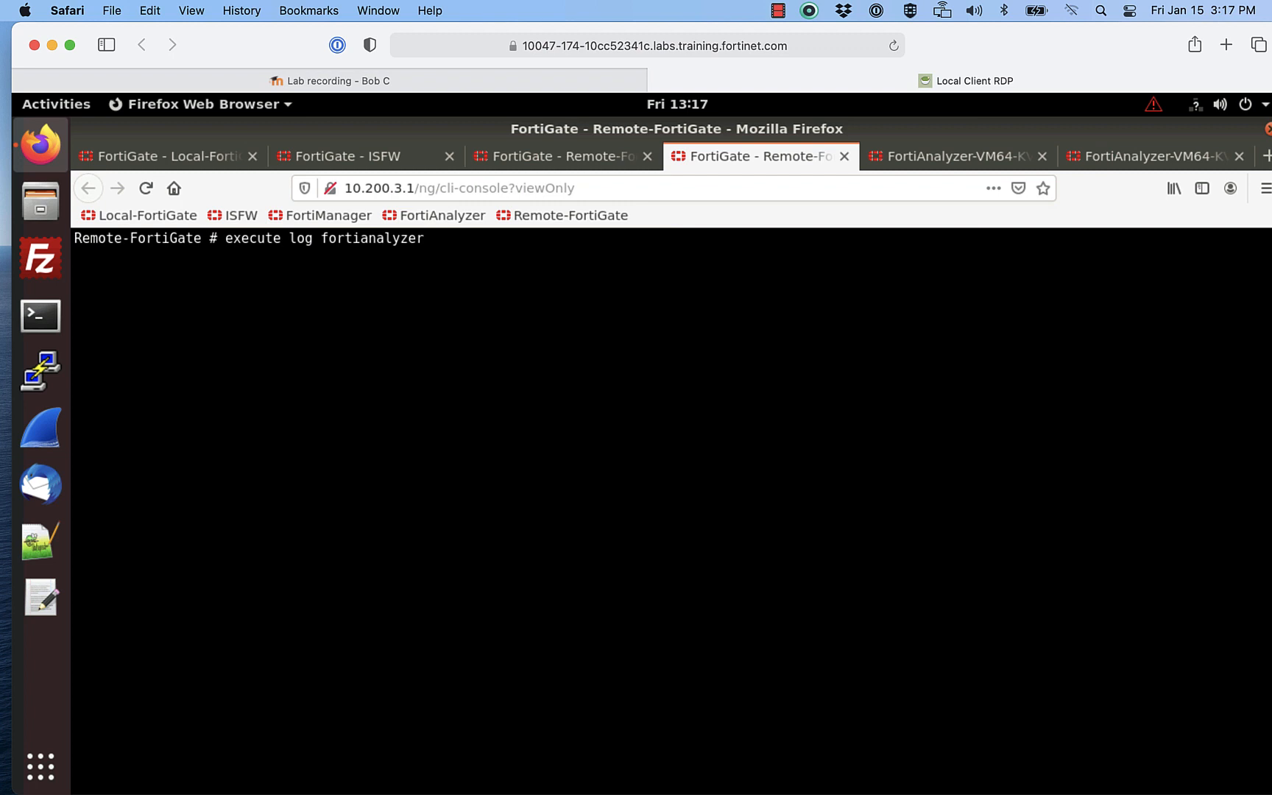
pyautogui.write('test-c')
pyautogui.press('Tab')
pyautogui.press('Return')
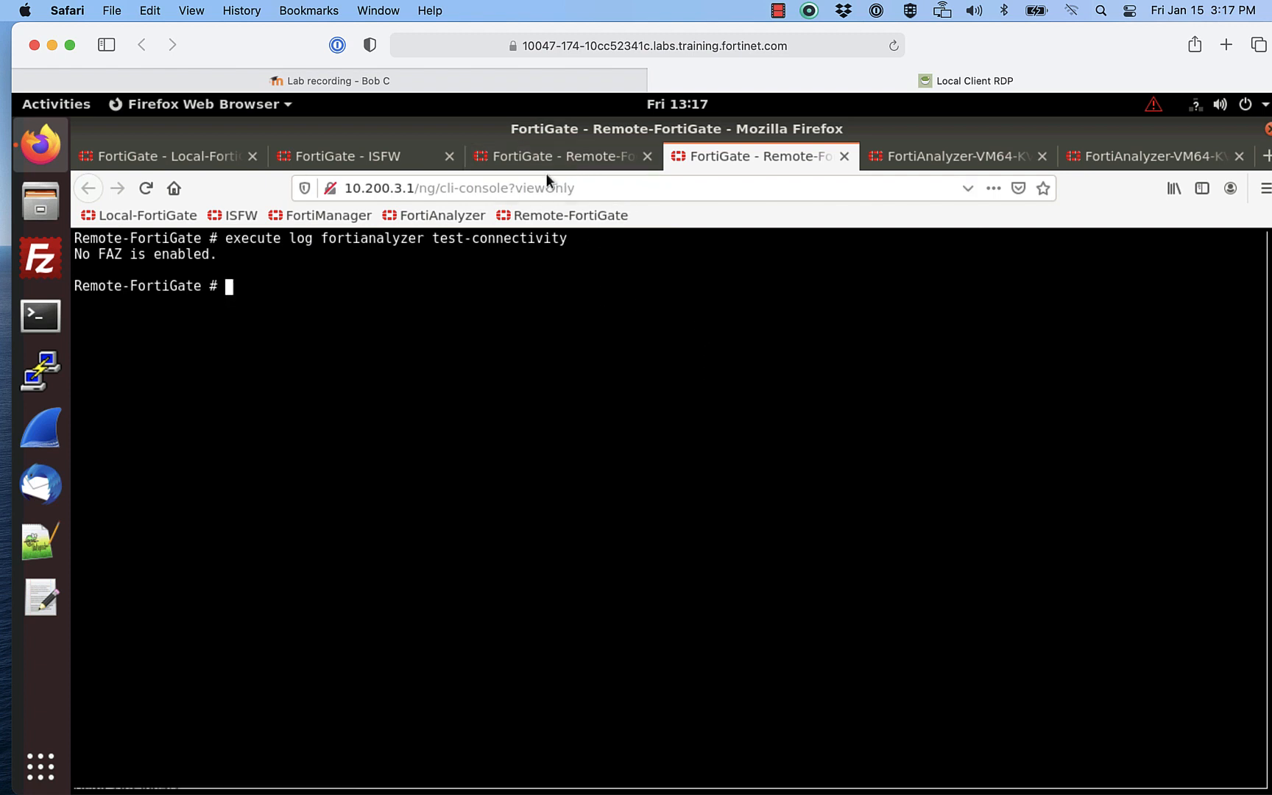
# Step: Open ISFW's CLI console in its own tab
pyautogui.click(403, 156)
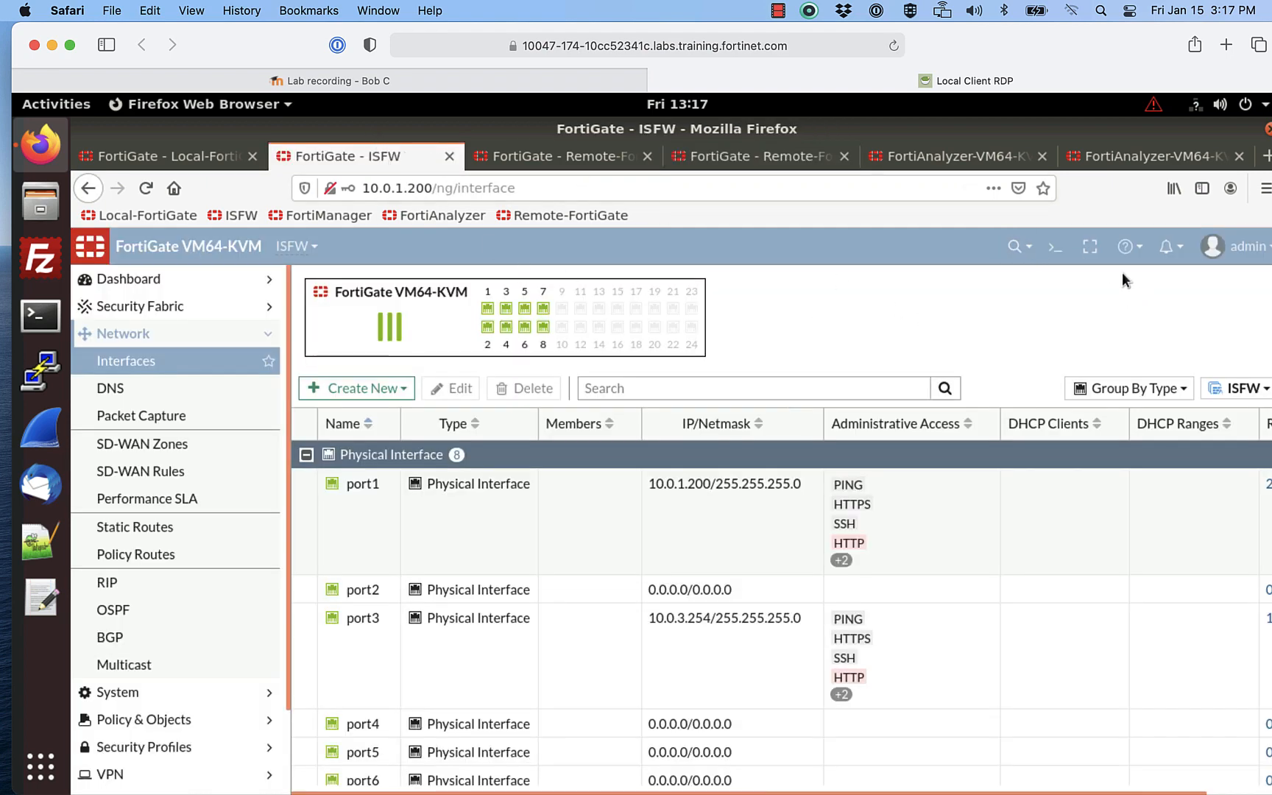
pyautogui.click(1056, 250)
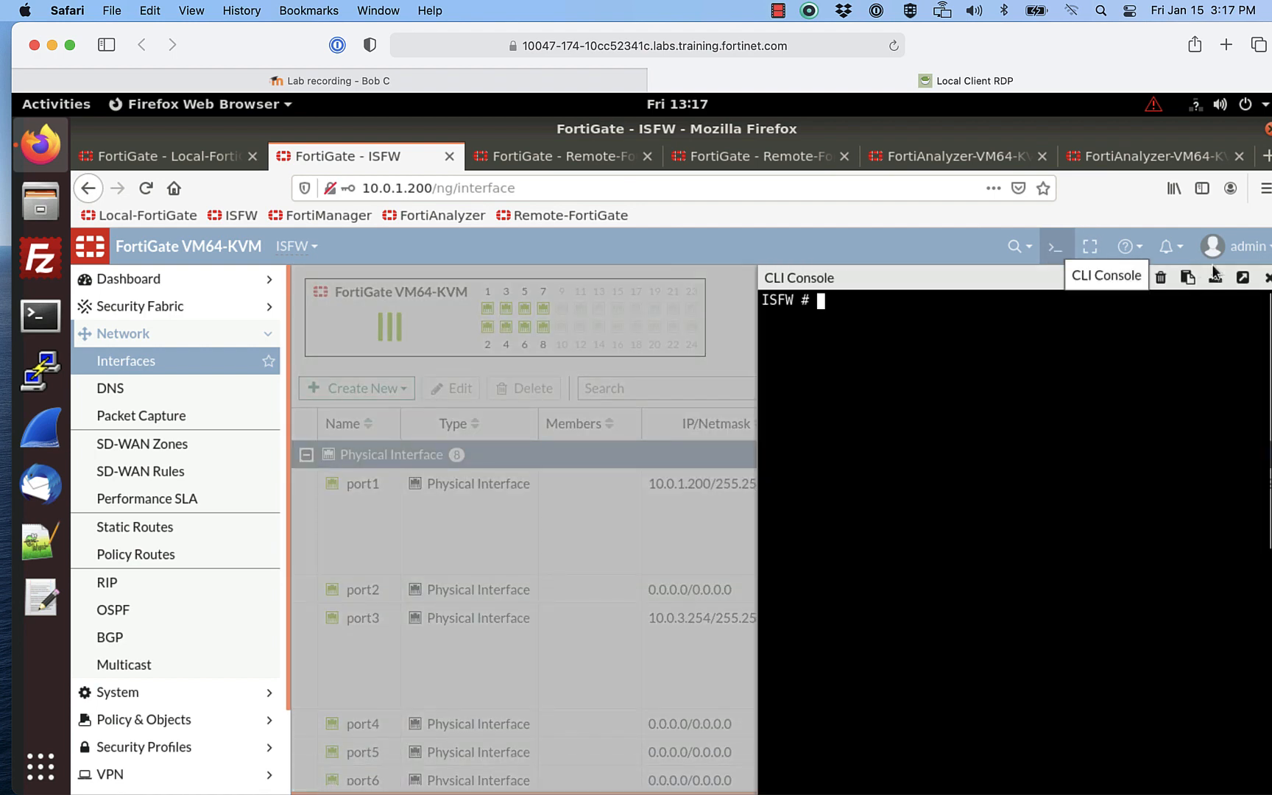
pyautogui.click(1243, 279)
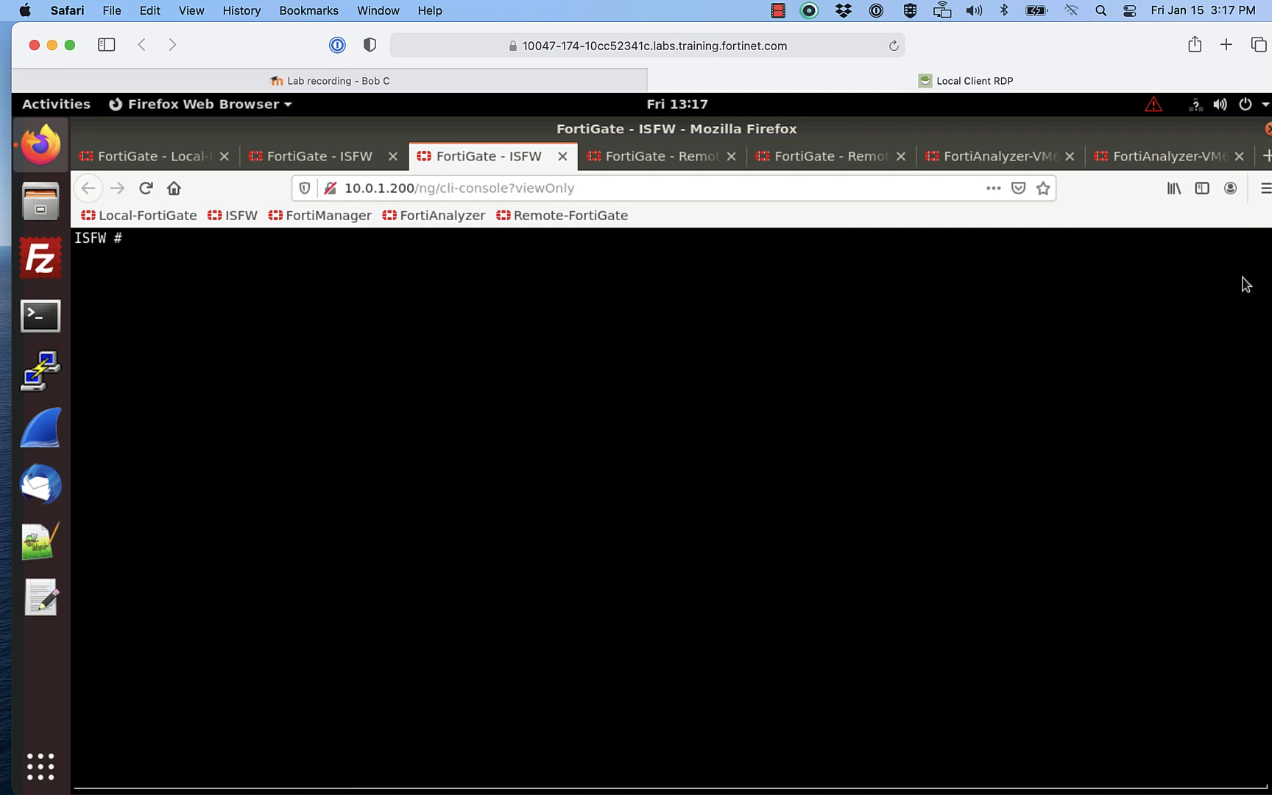
# Step: Run execute log fortianalyzer test-connectivity on ISFW, confirming it is registered
pyautogui.write('exec')
pyautogui.press('Tab')
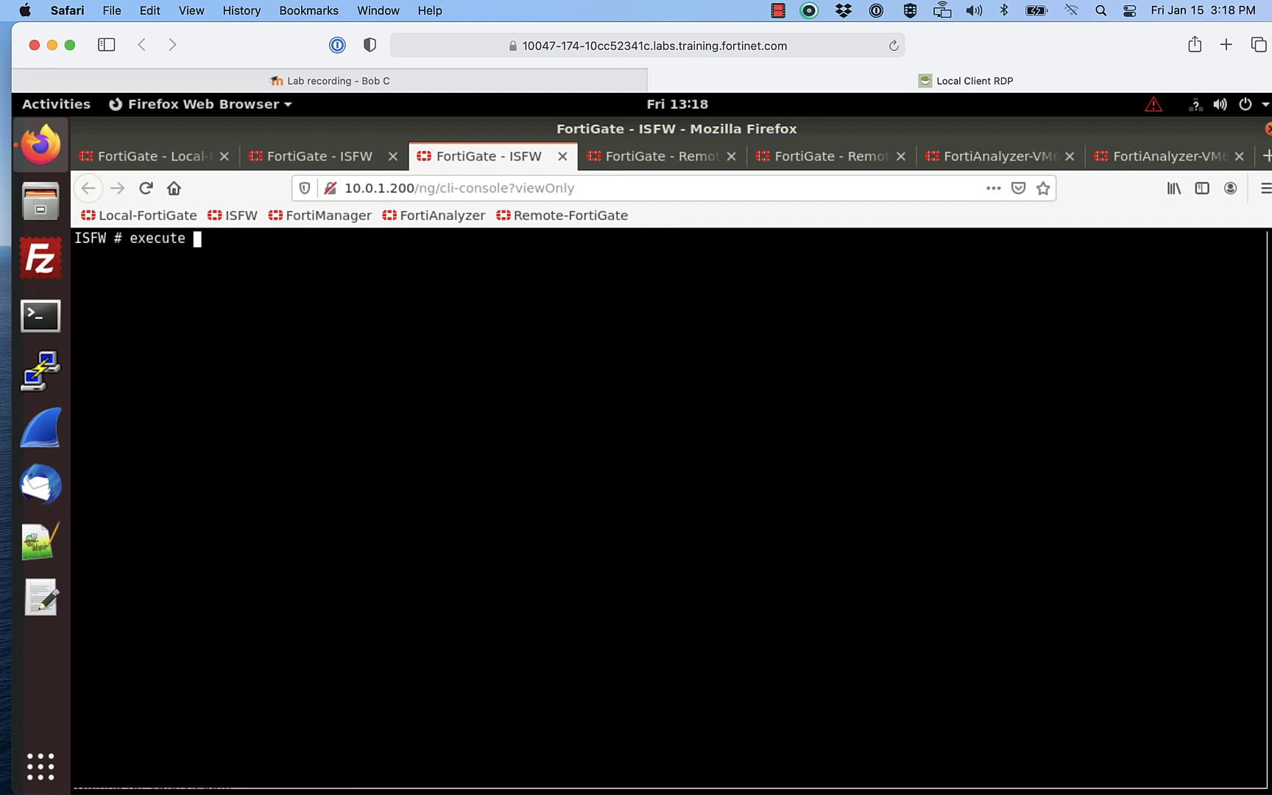
pyautogui.write('log')
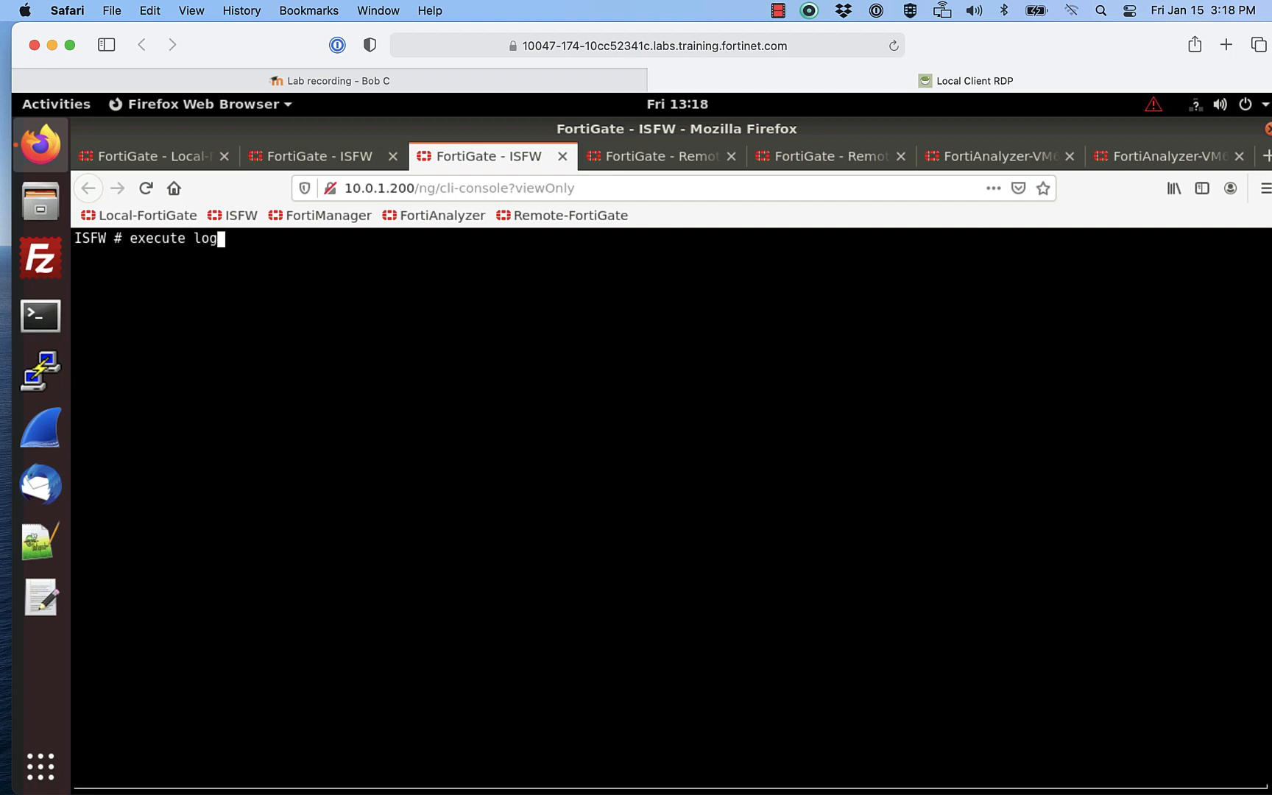
pyautogui.write(' fort')
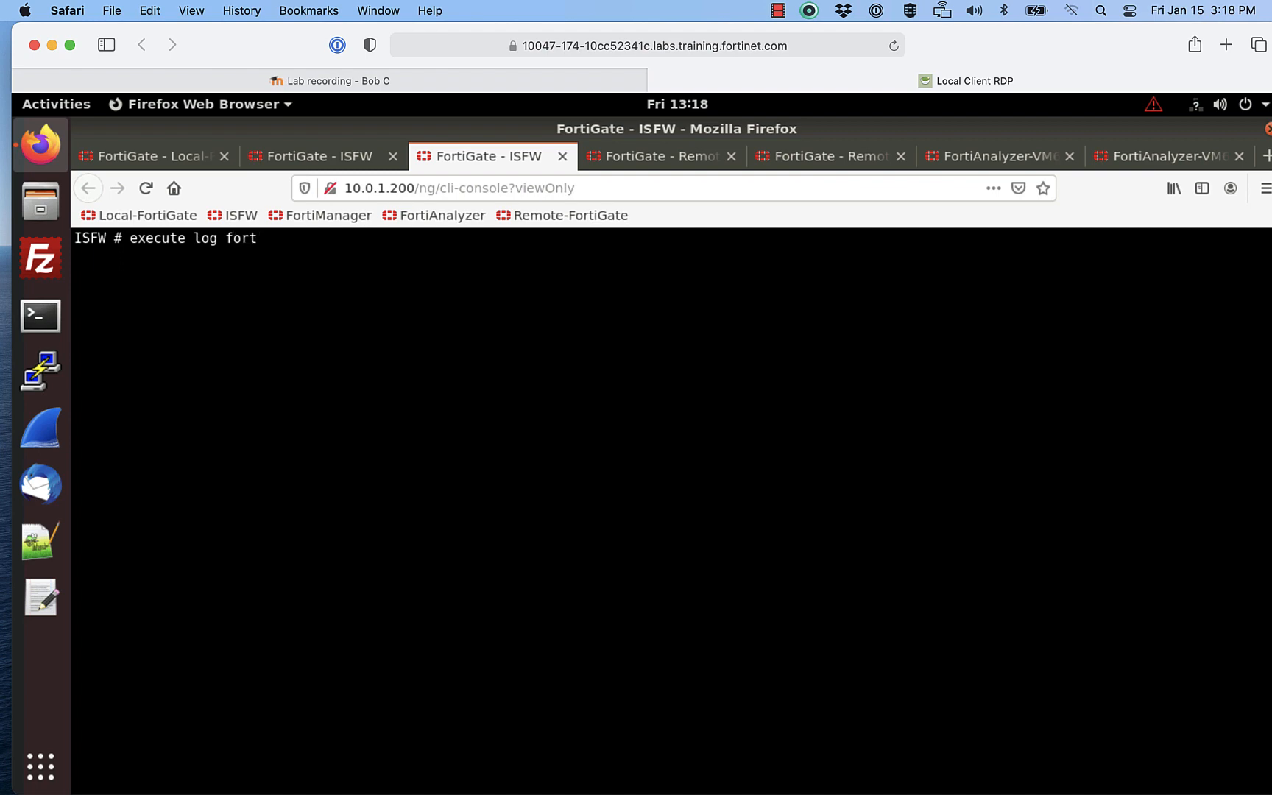
pyautogui.press('Tab')
pyautogui.write('test')
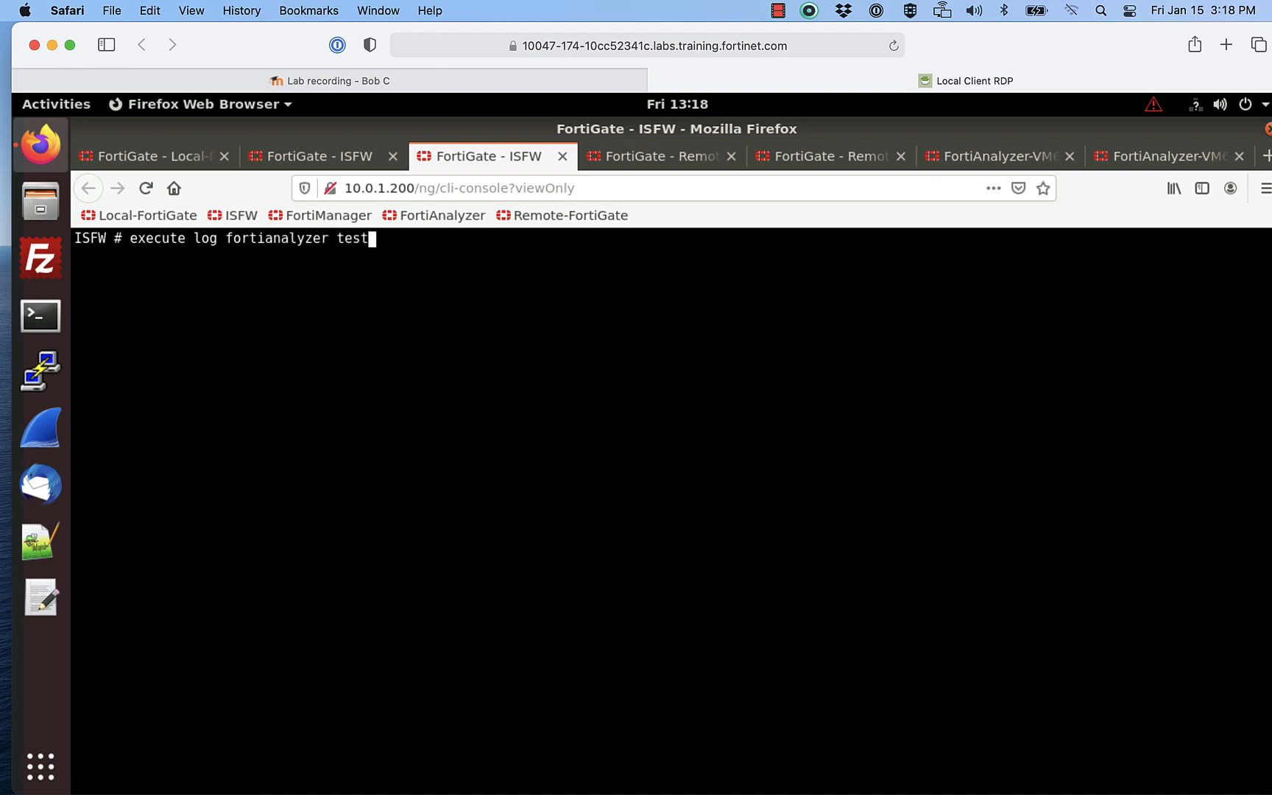
pyautogui.write('-connectivity')
pyautogui.press('Return')
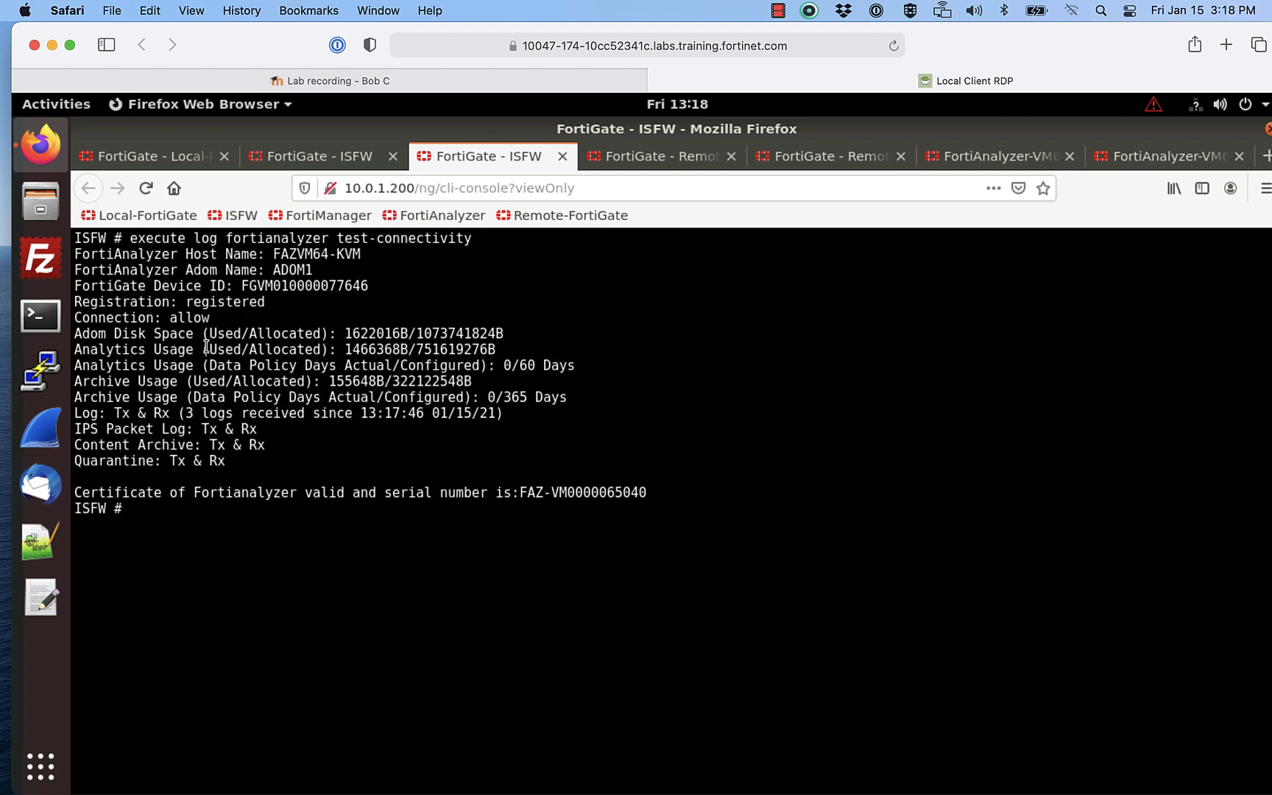
pyautogui.moveTo(77, 302); pyautogui.dragTo(251, 314)
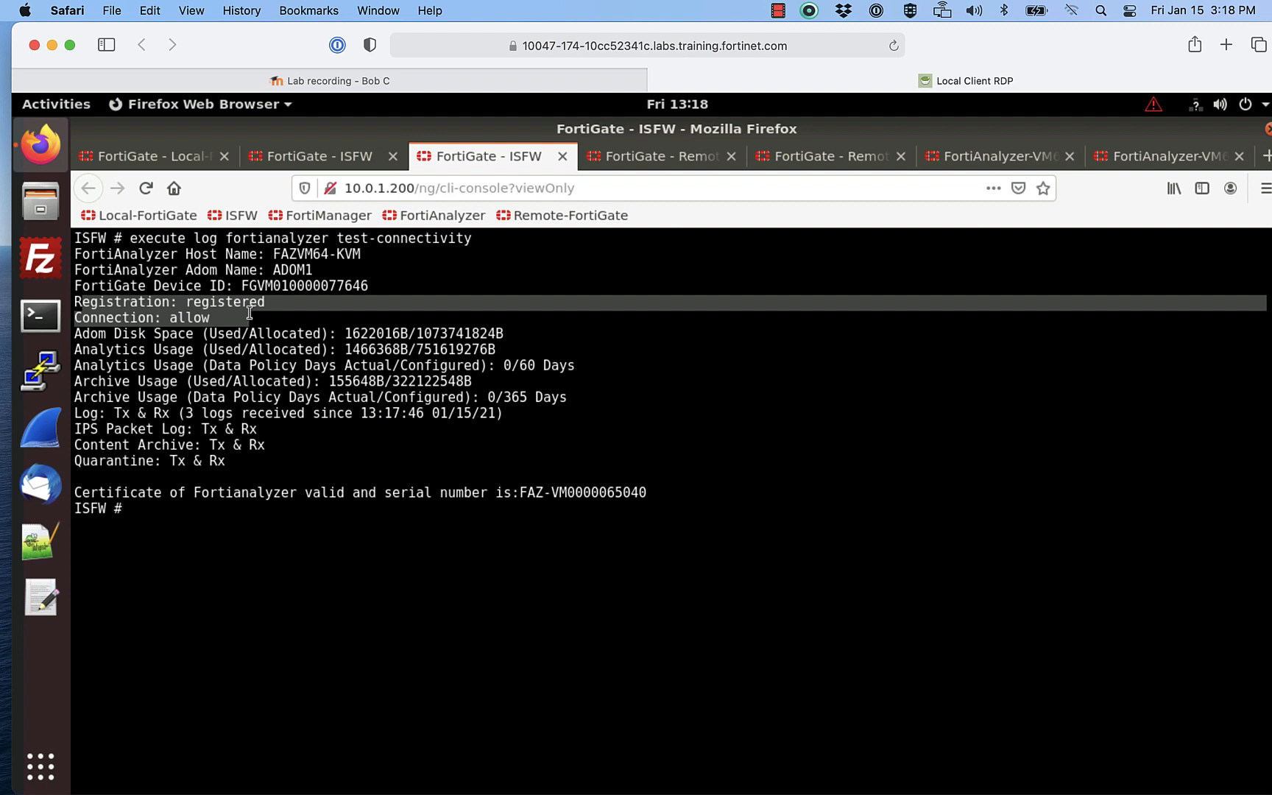
pyautogui.click(806, 158)
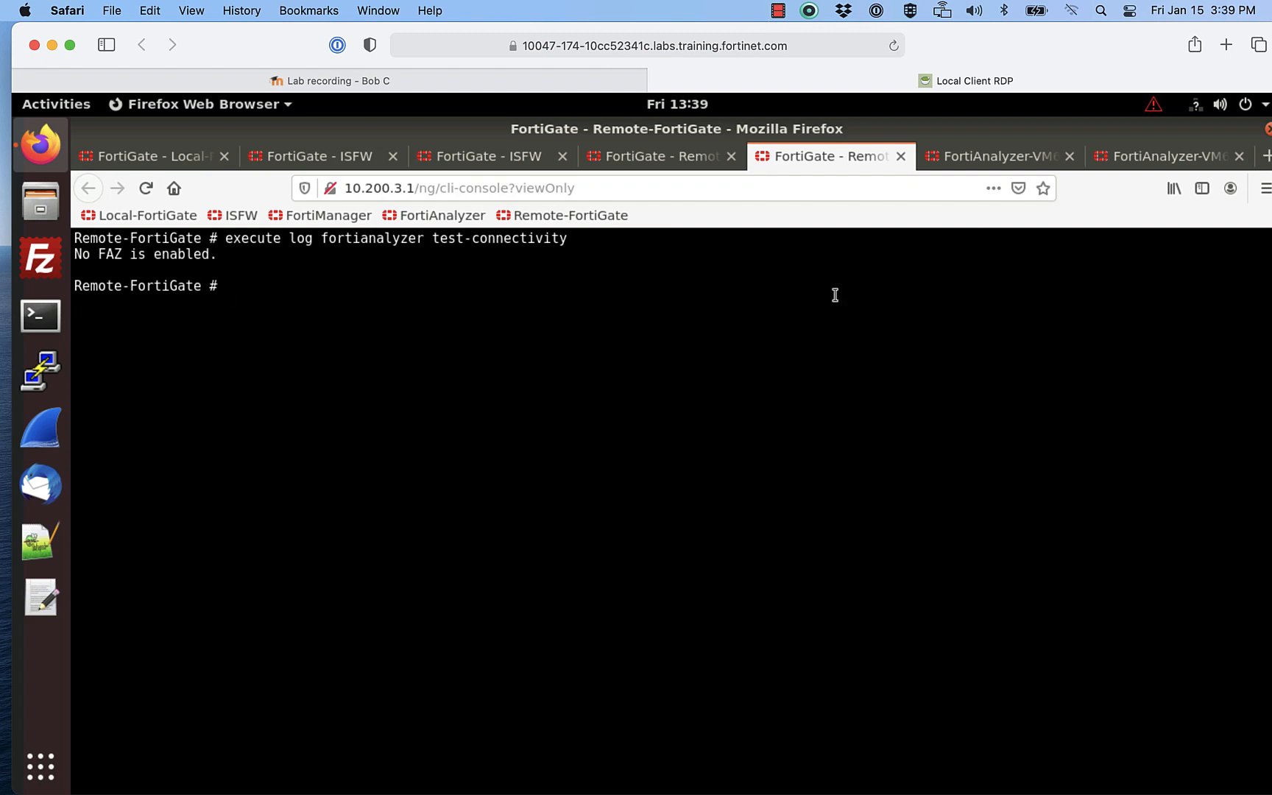
# Step: In the FortiAnalyzer console, set an oftpd debug filter for 10.200.3.1 at level 8
pyautogui.click(1151, 150)
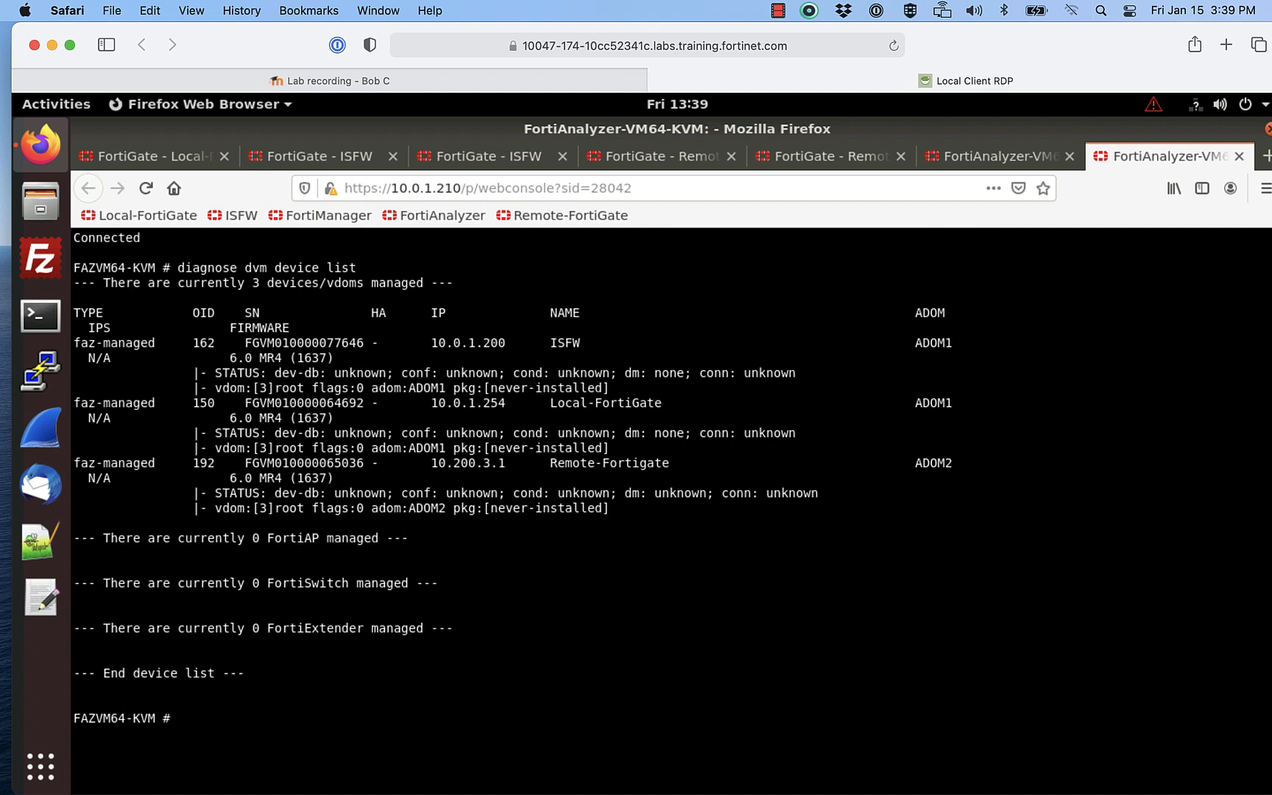
pyautogui.write('dia')
pyautogui.press('Tab')
pyautogui.write('deb')
pyautogui.press('Tab')
pyautogui.write('app')
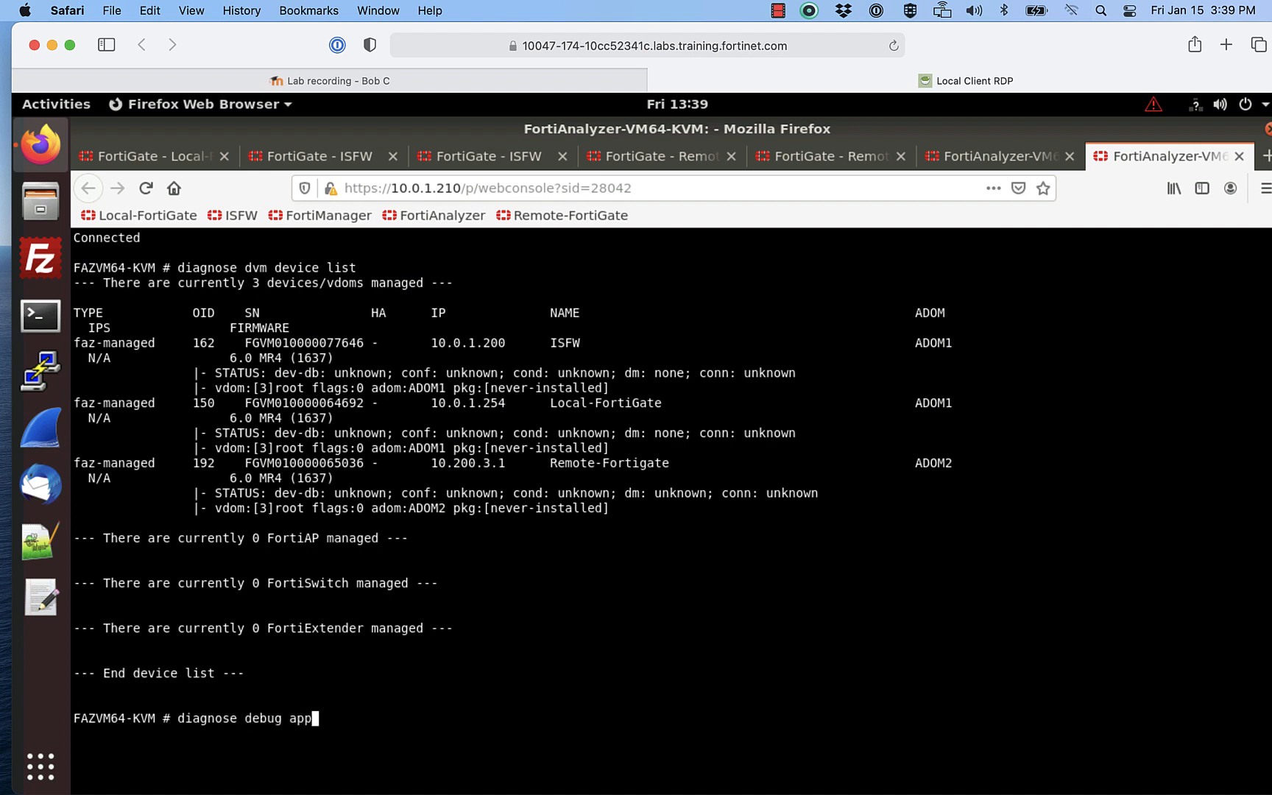
pyautogui.press('Tab')
pyautogui.write('oftpd ')
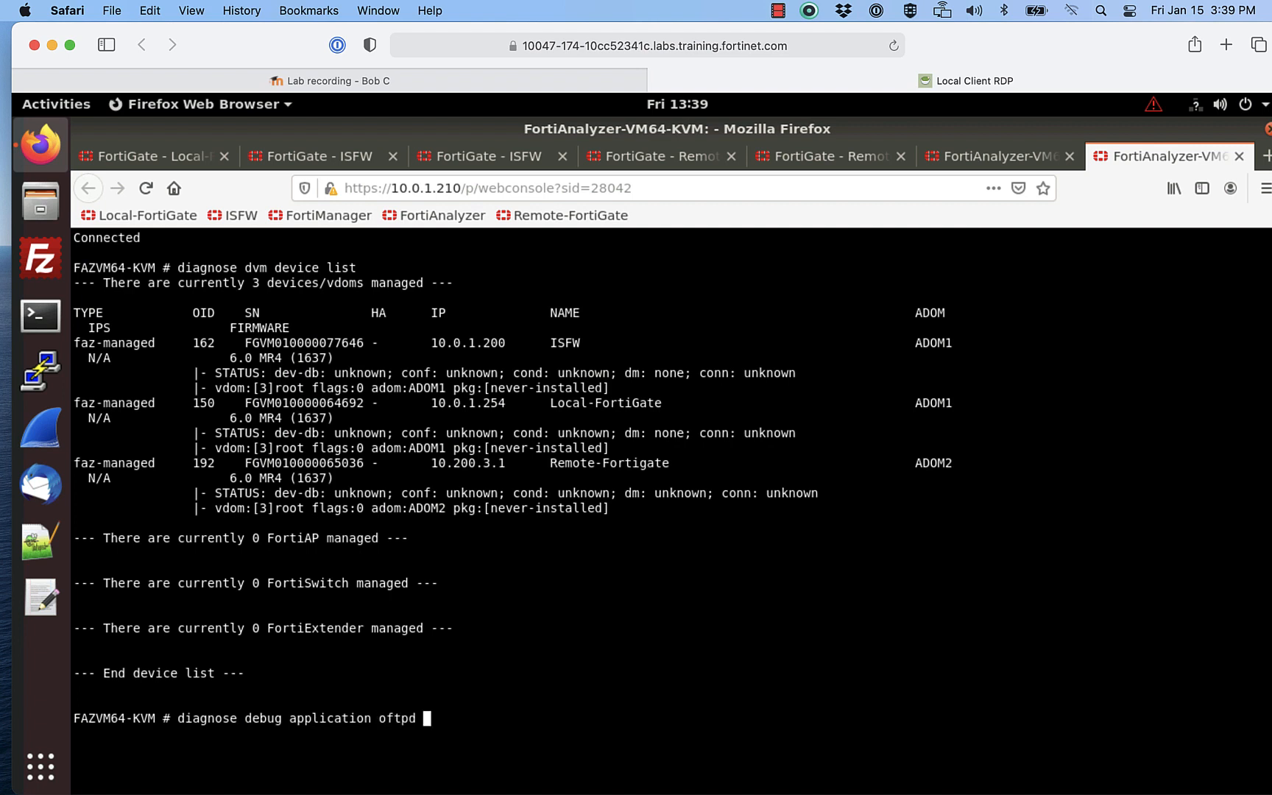
pyautogui.write('8 10.200.3.1')
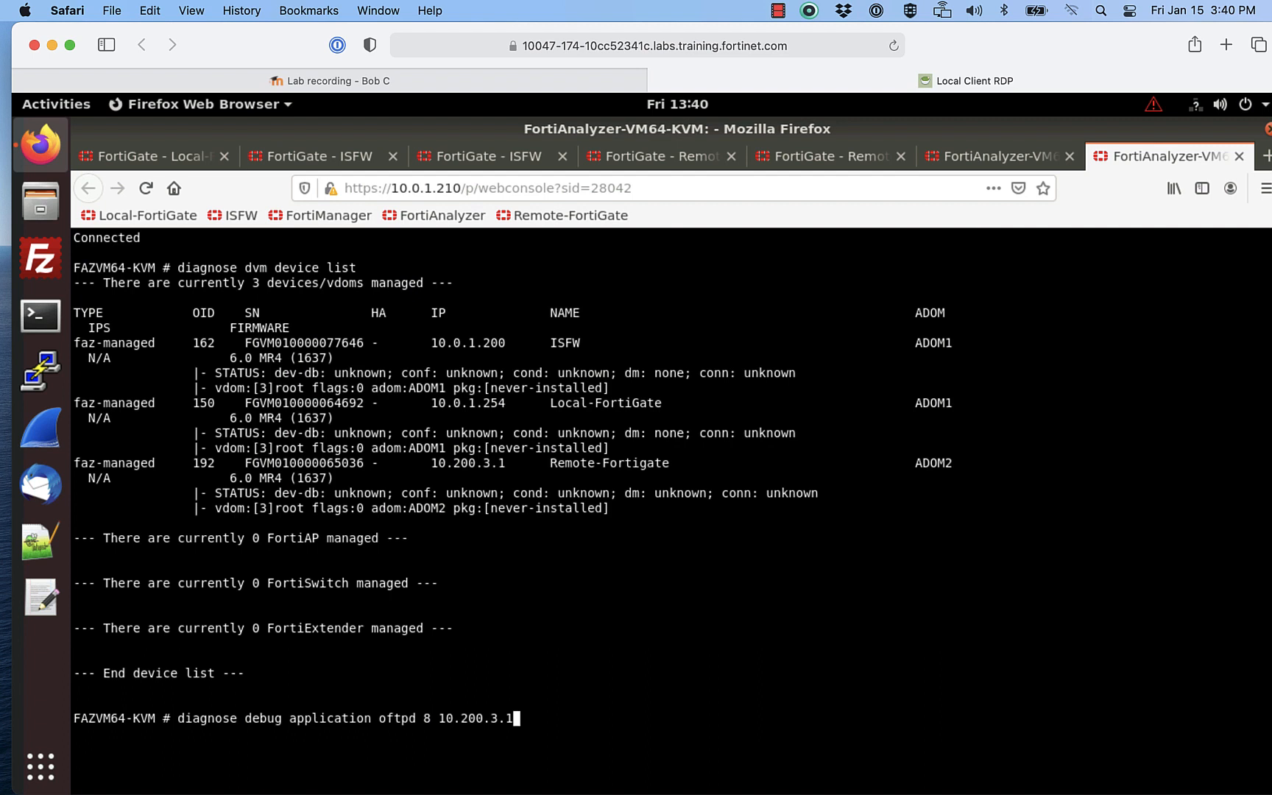
pyautogui.press('Return')
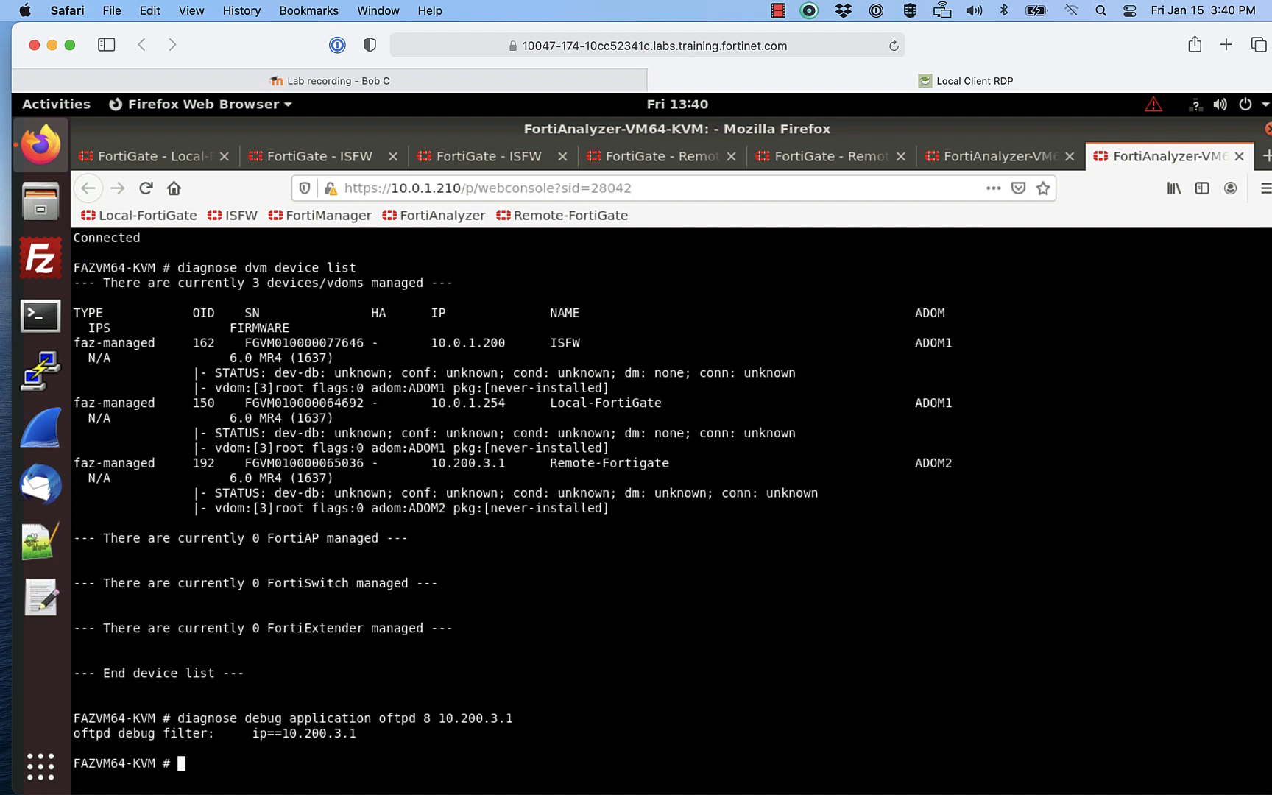
# Step: Redo the oftpd filter for ISFW's 10.0.1.200 and run diagnose debug enable
pyautogui.write('diagnose debug ')
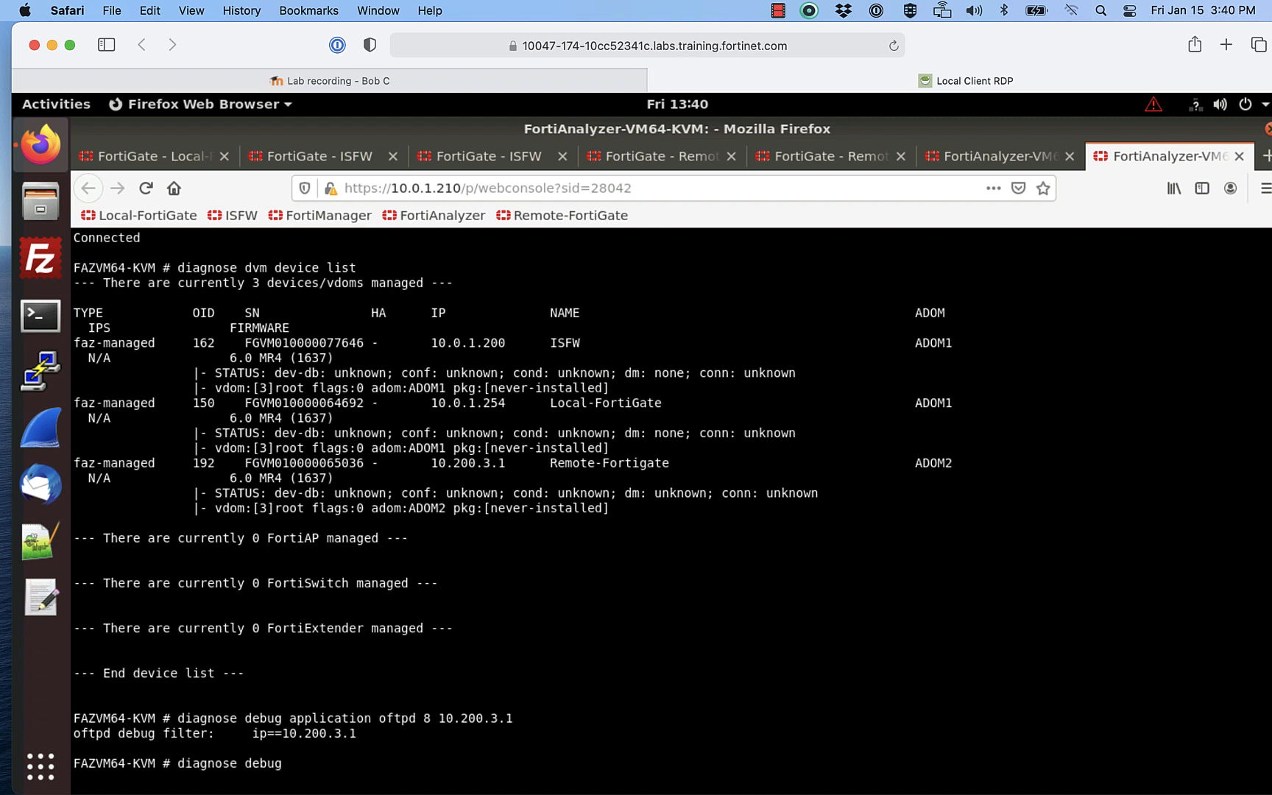
pyautogui.write('enable')
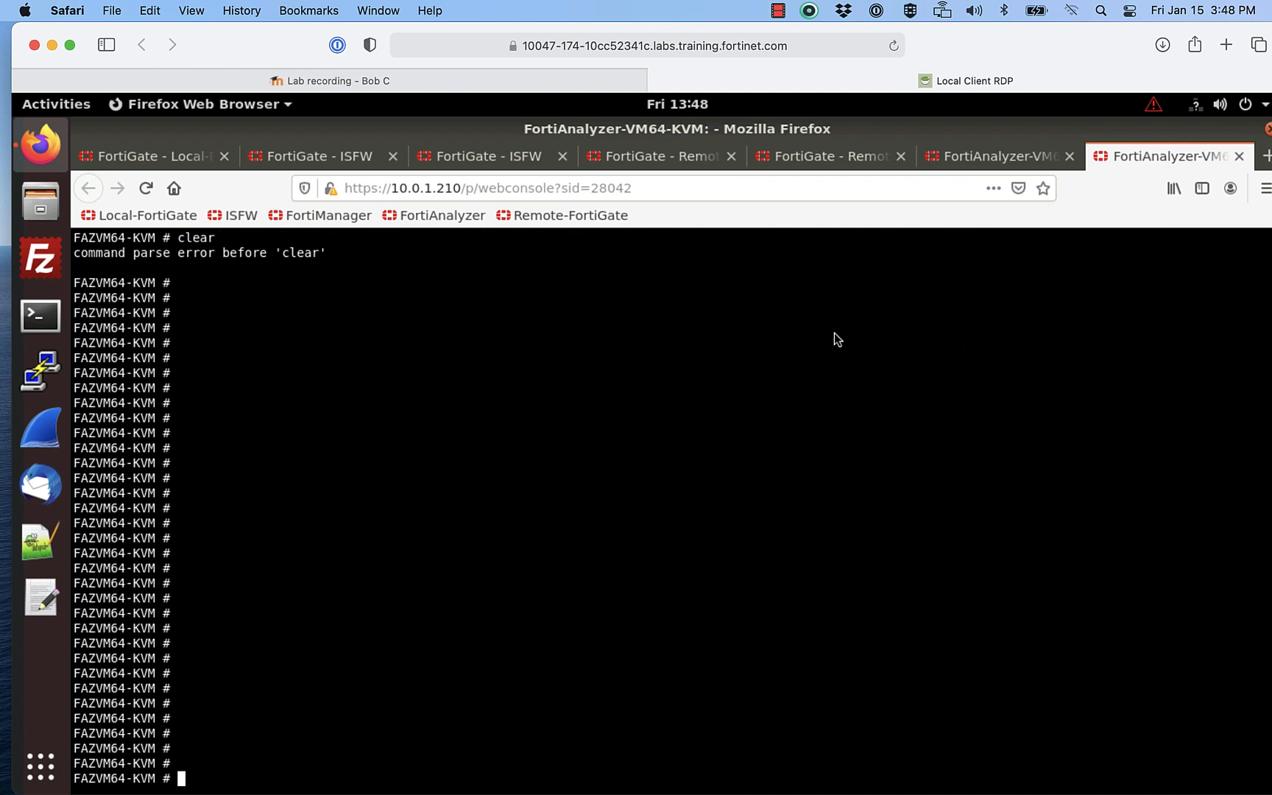
pyautogui.write('diagnose debug disable')
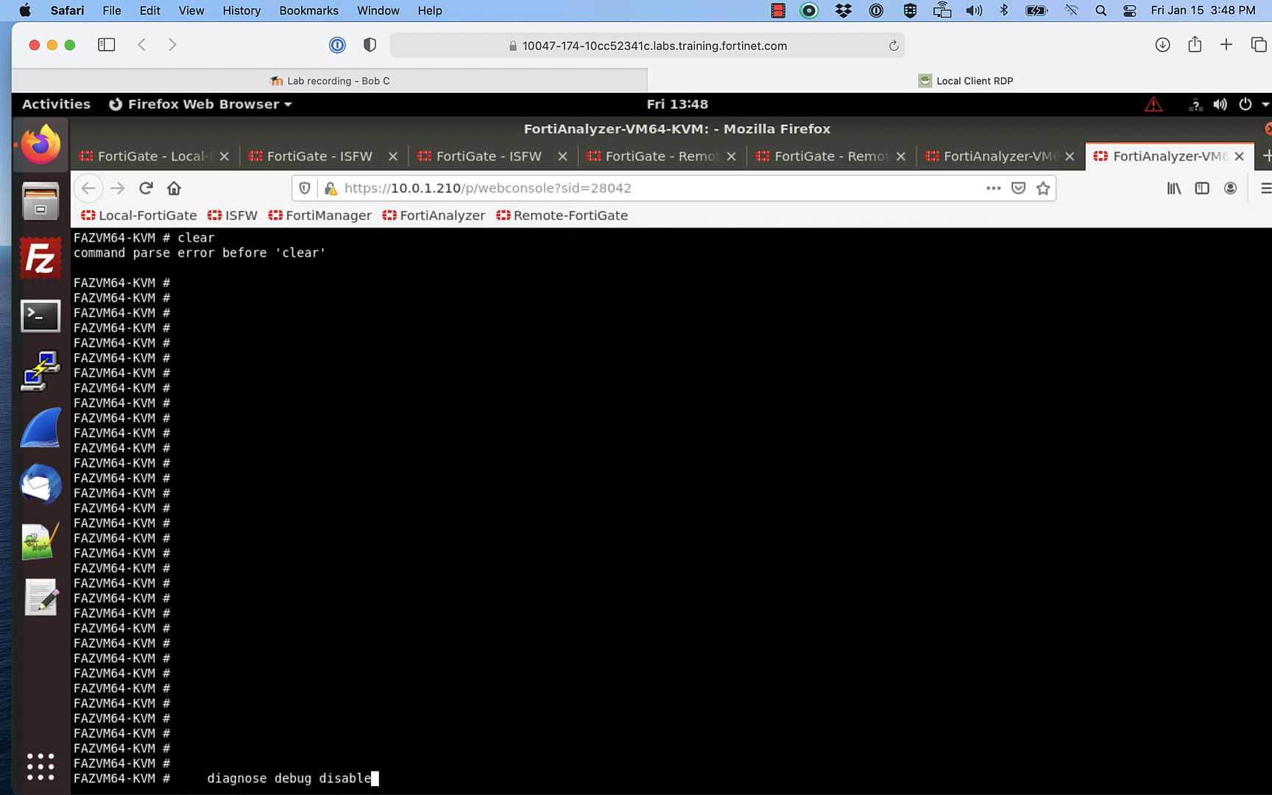
pyautogui.write('diagnose debug enable')
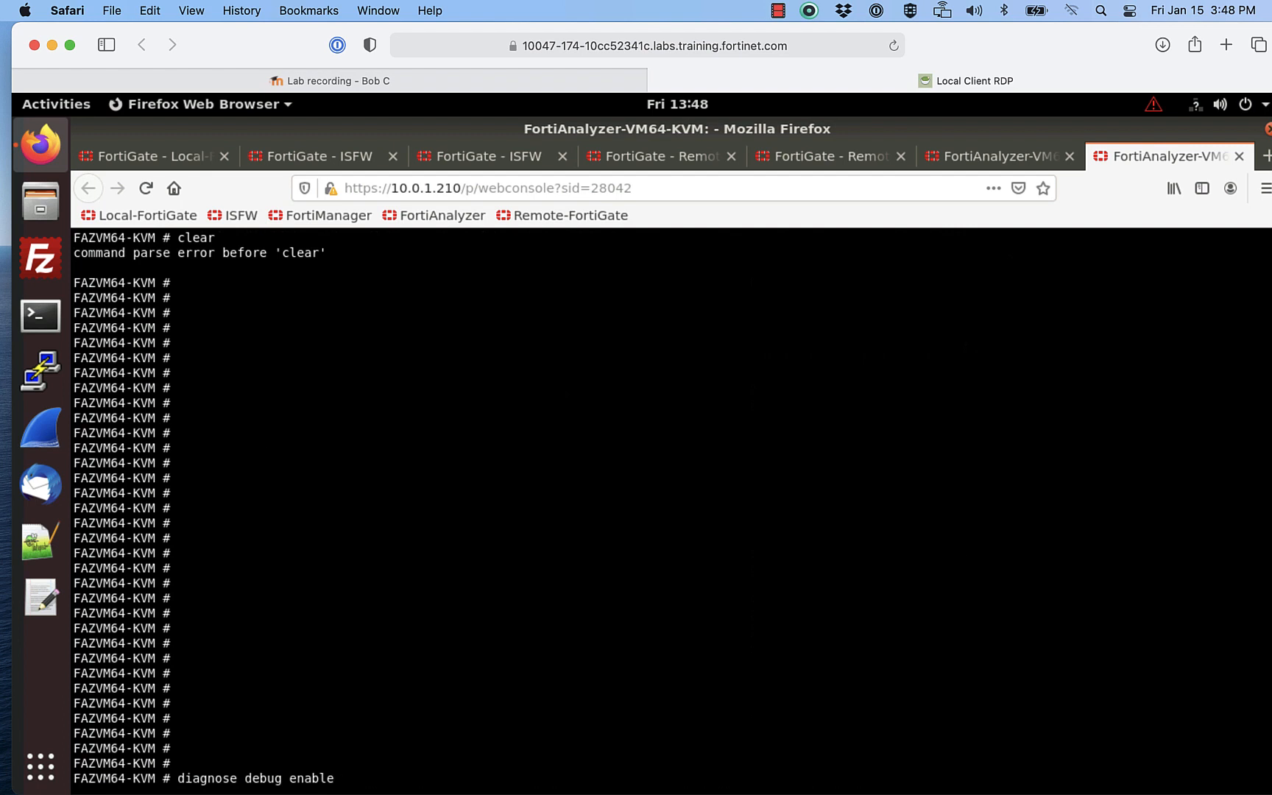
pyautogui.press('Up')
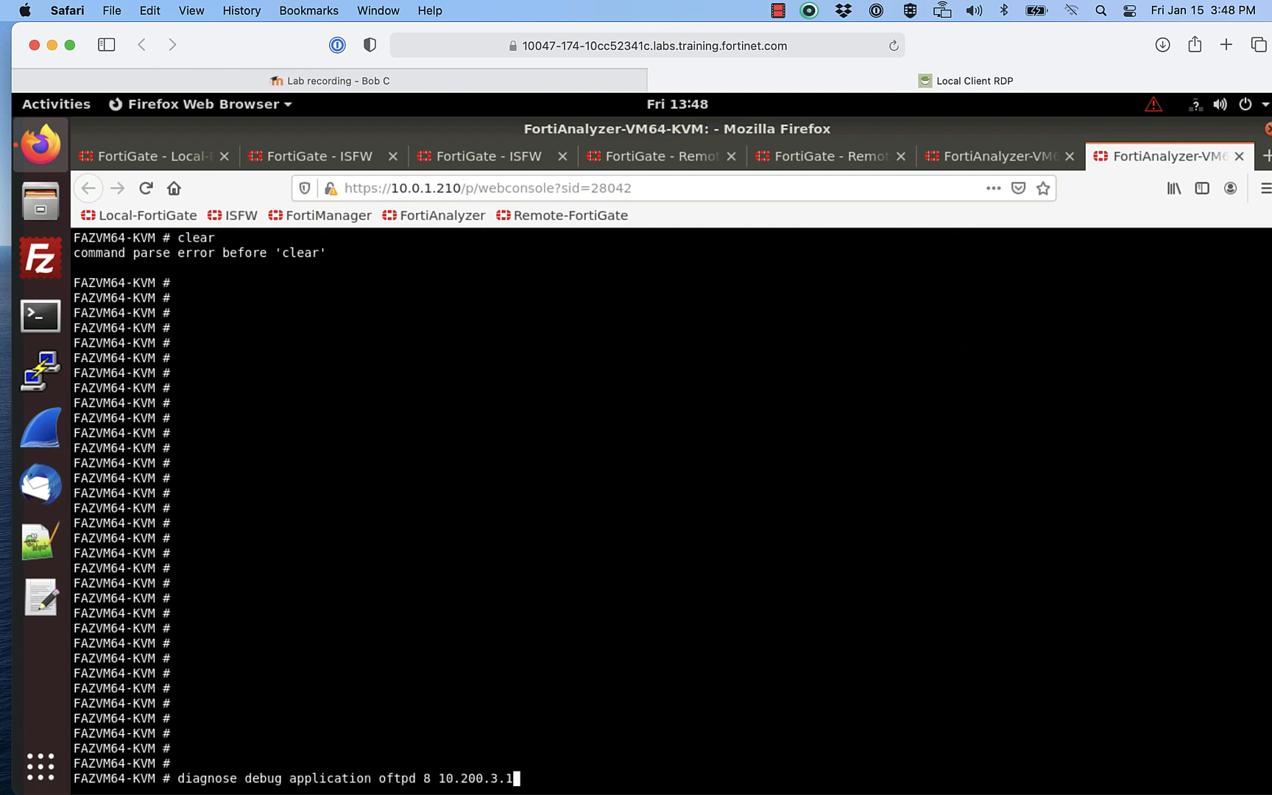
pyautogui.press('BackSpace')
pyautogui.press('BackSpace')
pyautogui.press('BackSpace')
pyautogui.press('BackSpace')
pyautogui.press('BackSpace')
pyautogui.press('BackSpace')
pyautogui.write('o.1.200')
pyautogui.press('Return')
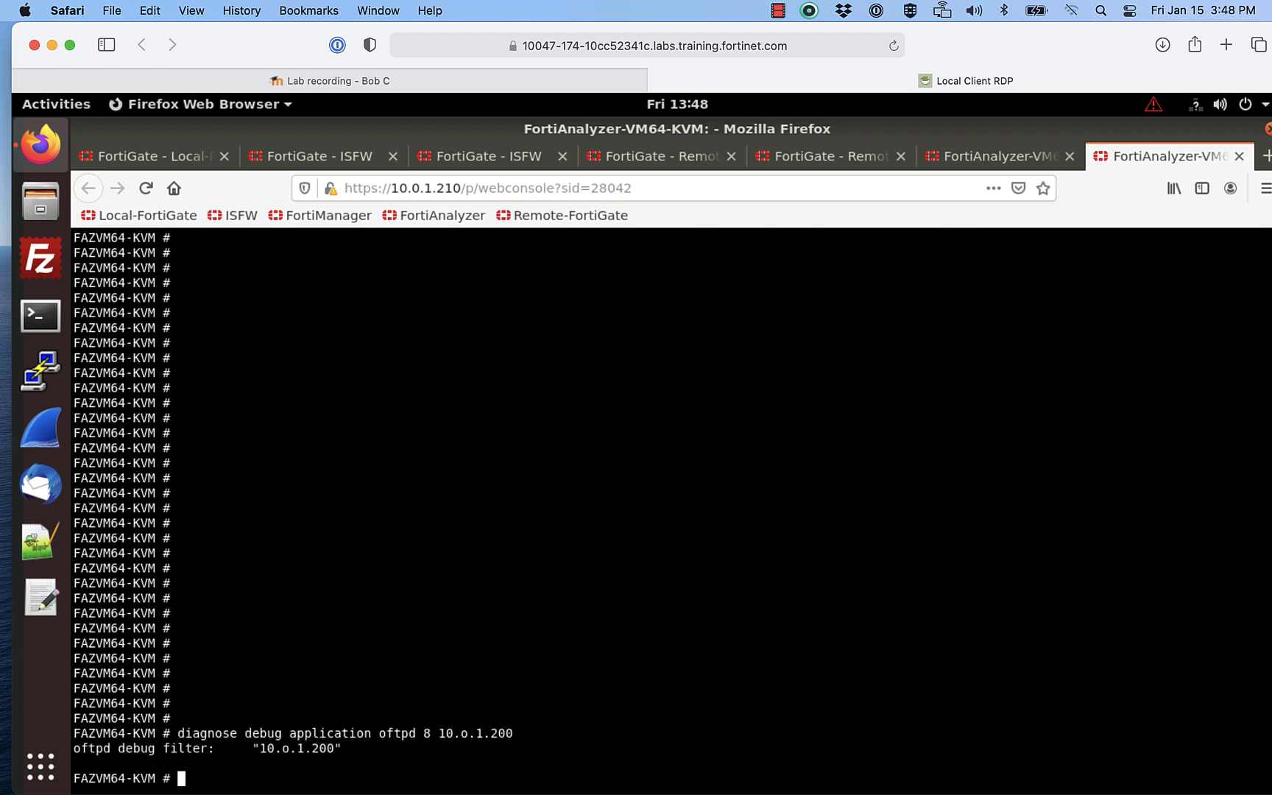
pyautogui.press('Up')
pyautogui.press('Up')
pyautogui.press('Up')
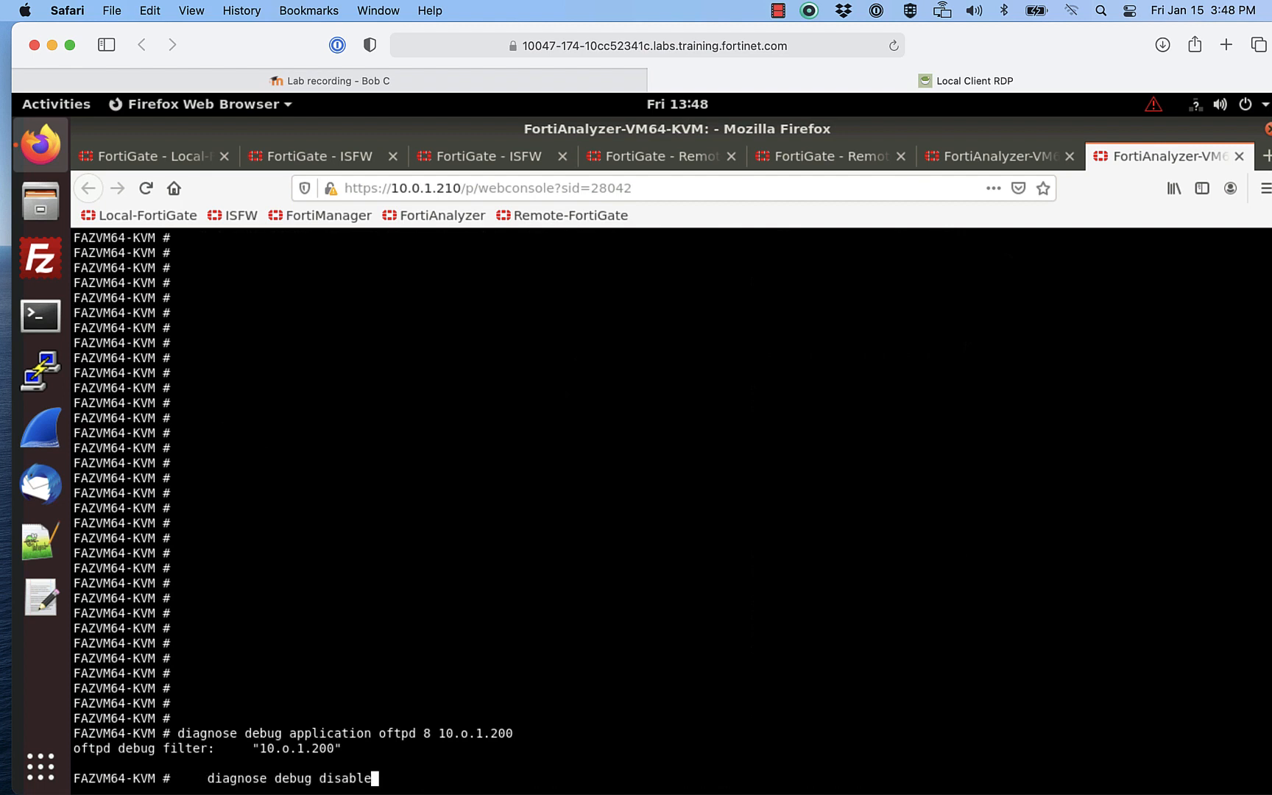
pyautogui.press('Up')
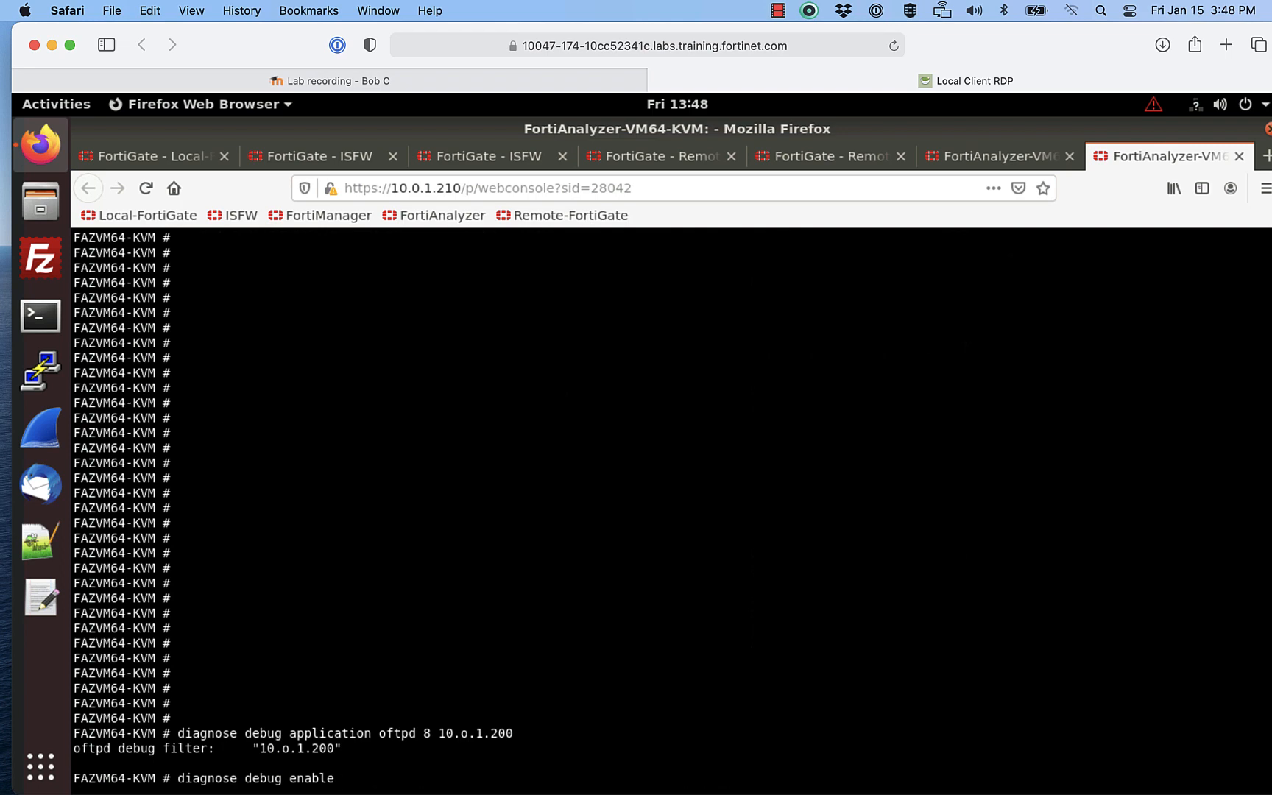
pyautogui.press('Return')
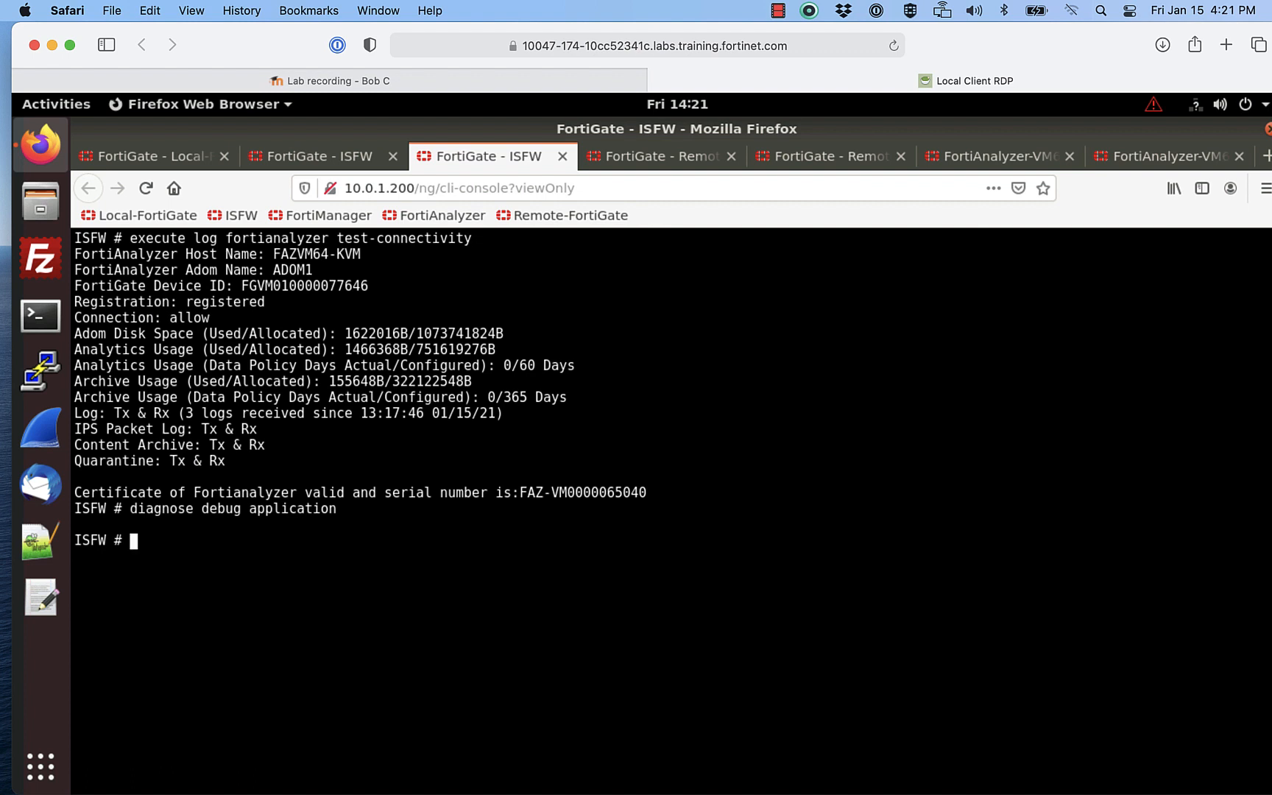
# Step: Run diagnose log test on ISFW to generate test log messages
pyautogui.write('diagnose log test')
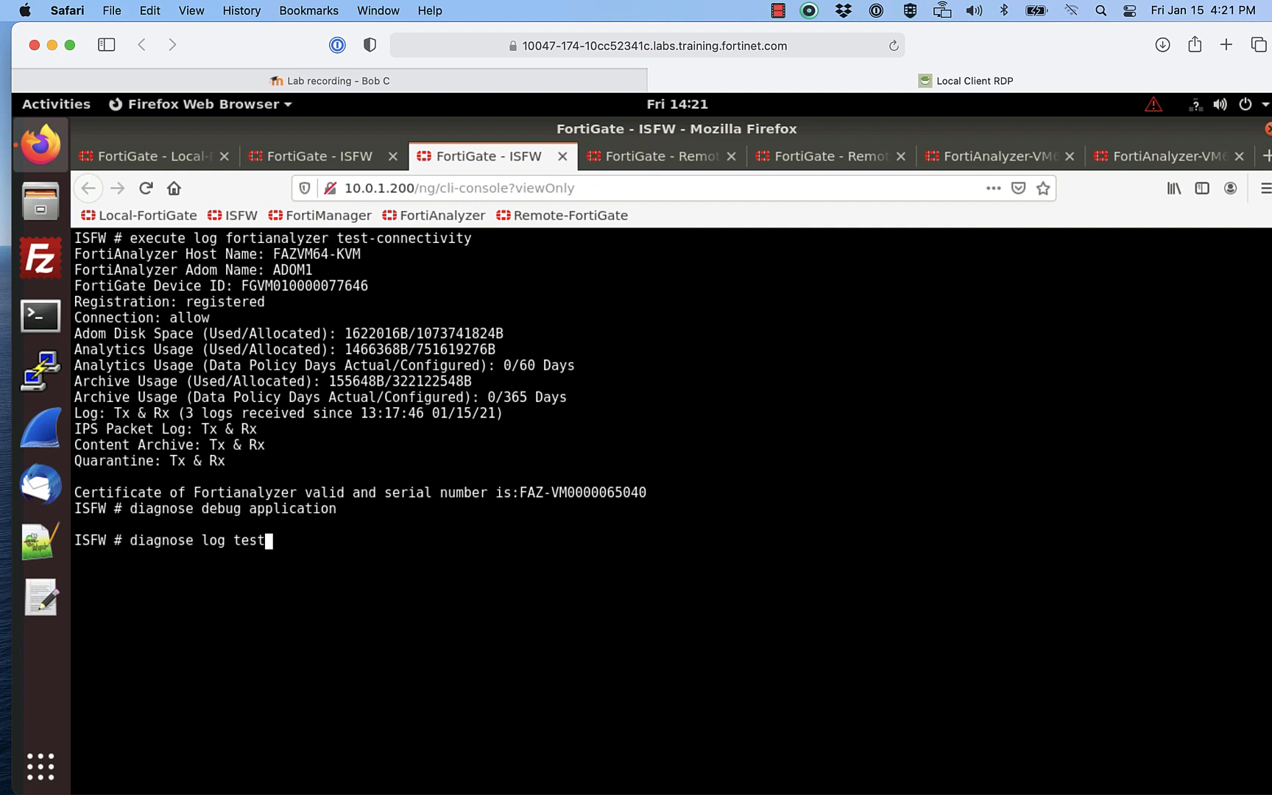
pyautogui.press('Return')
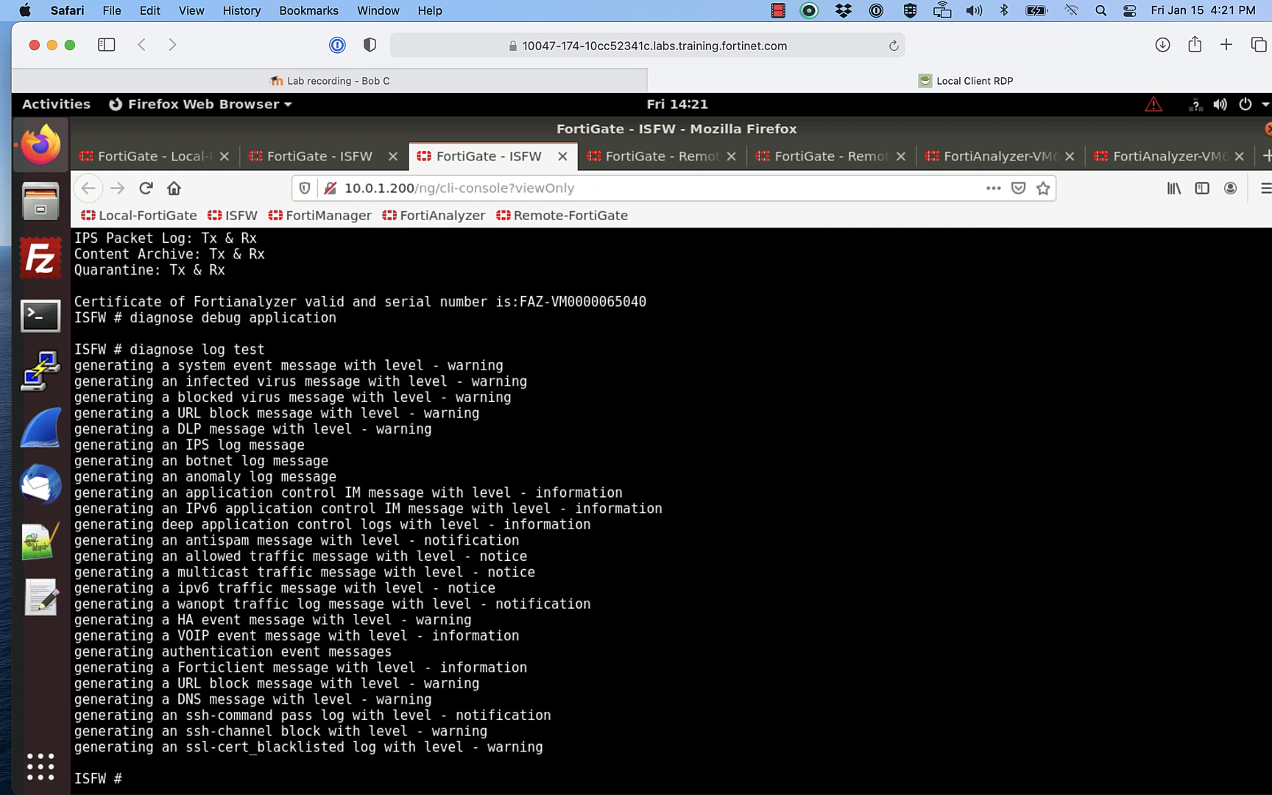
# Step: Review the oftpd debug output in the FortiAnalyzer console
pyautogui.click(1139, 152)
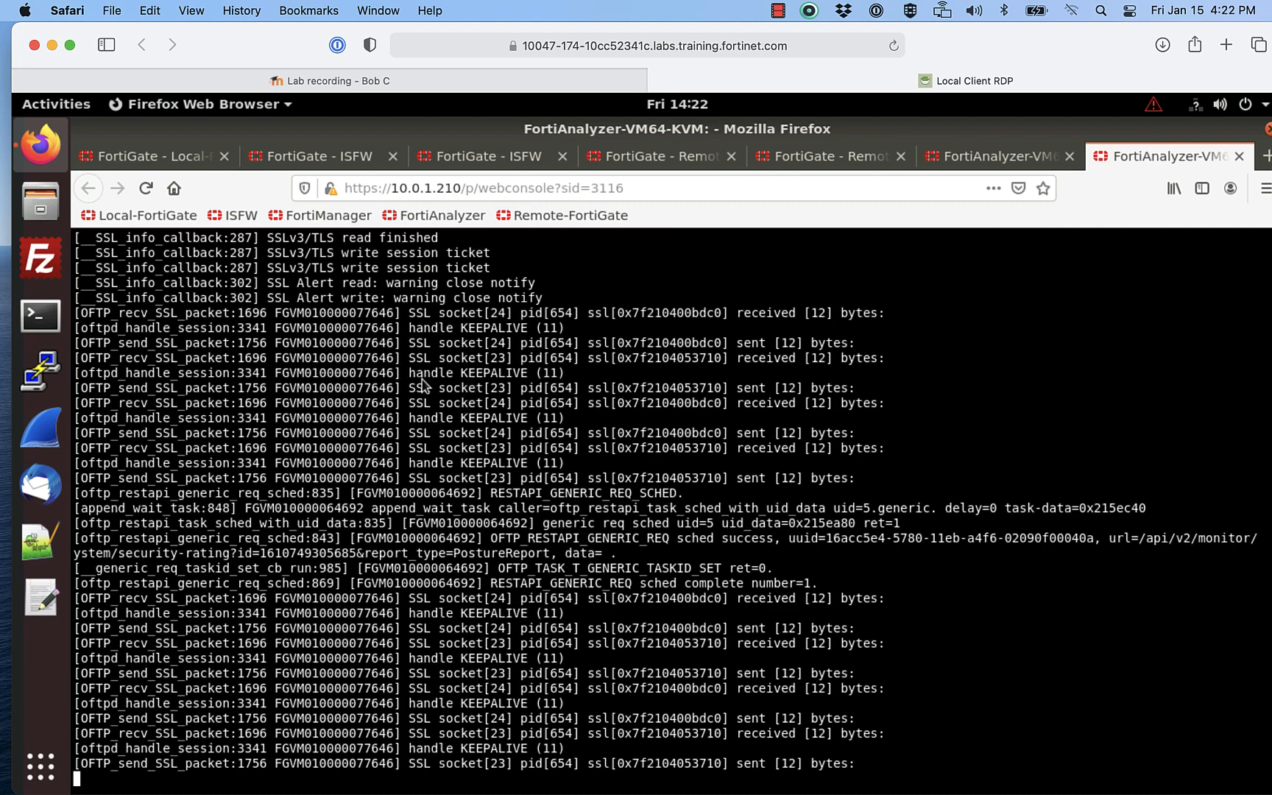
pyautogui.scroll(2, 420, 375)
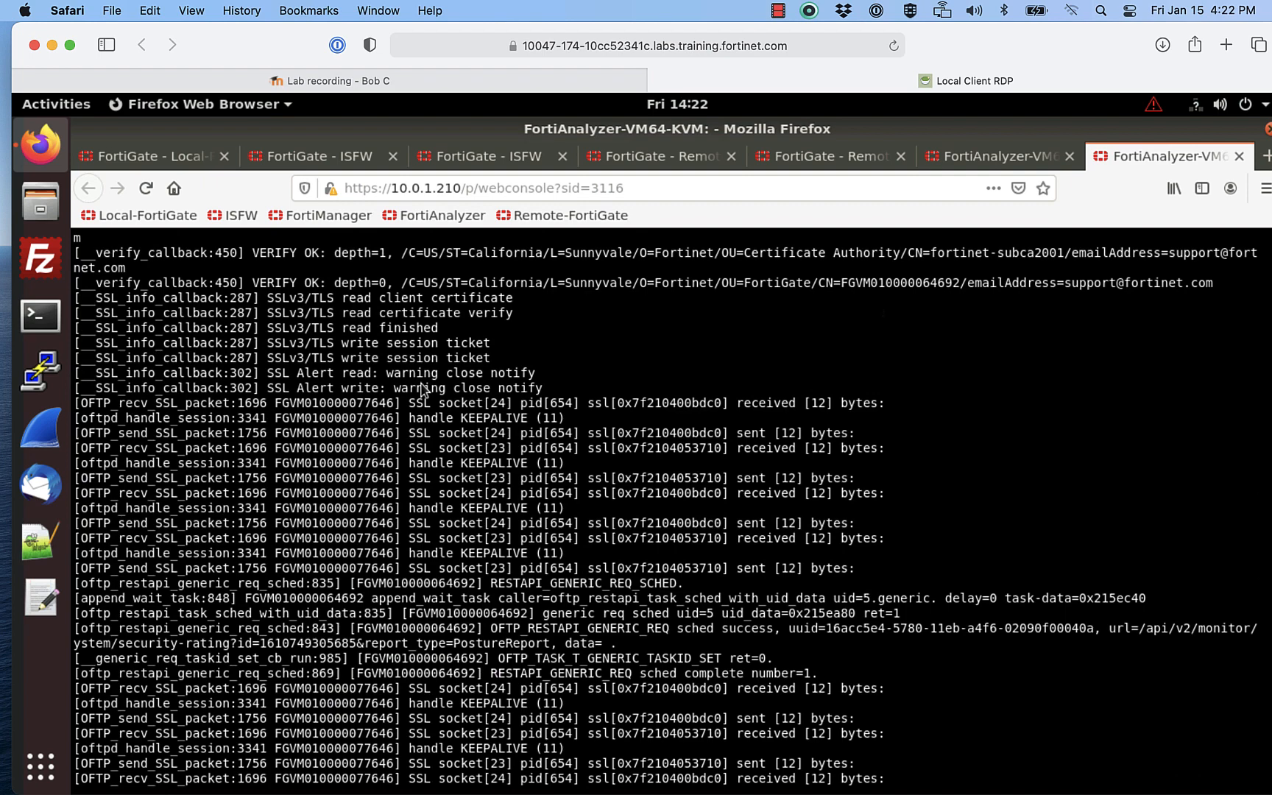
pyautogui.scroll(-2, 422, 391)
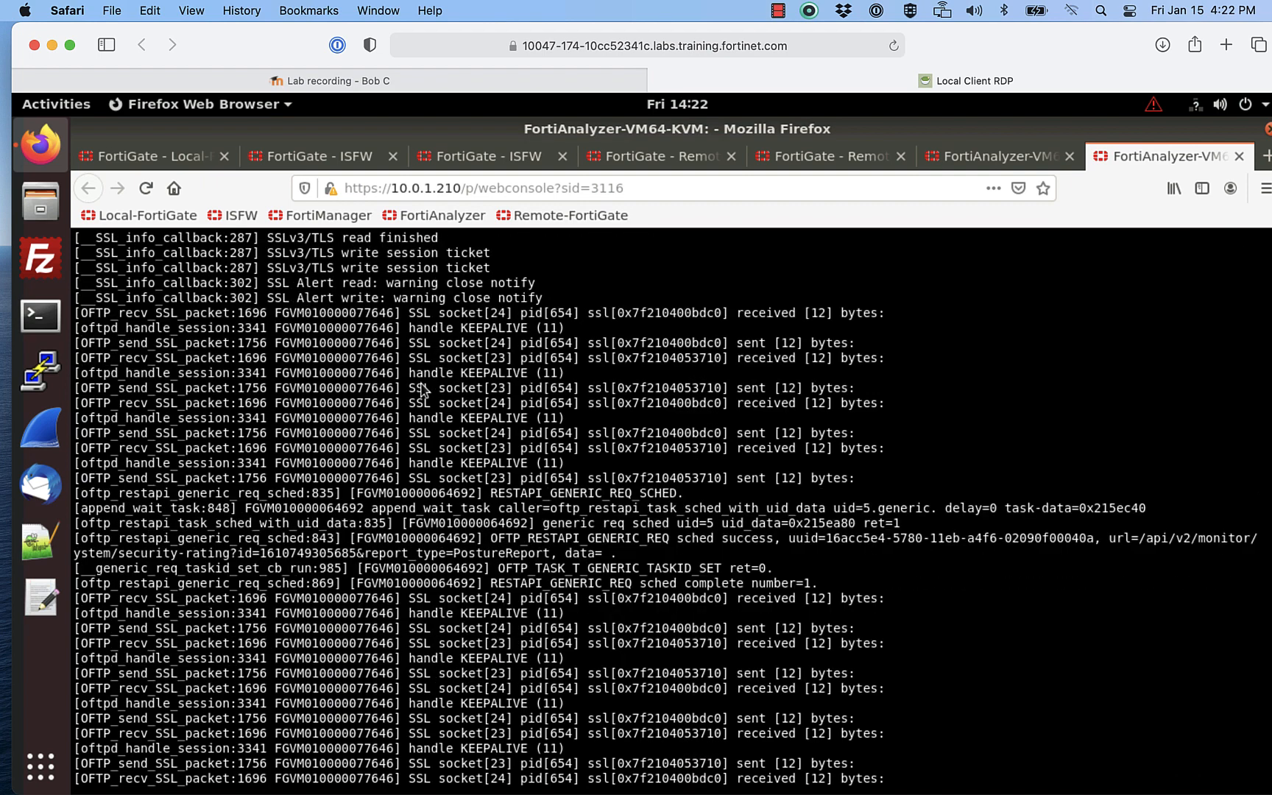
pyautogui.scroll(-4, 421, 390)
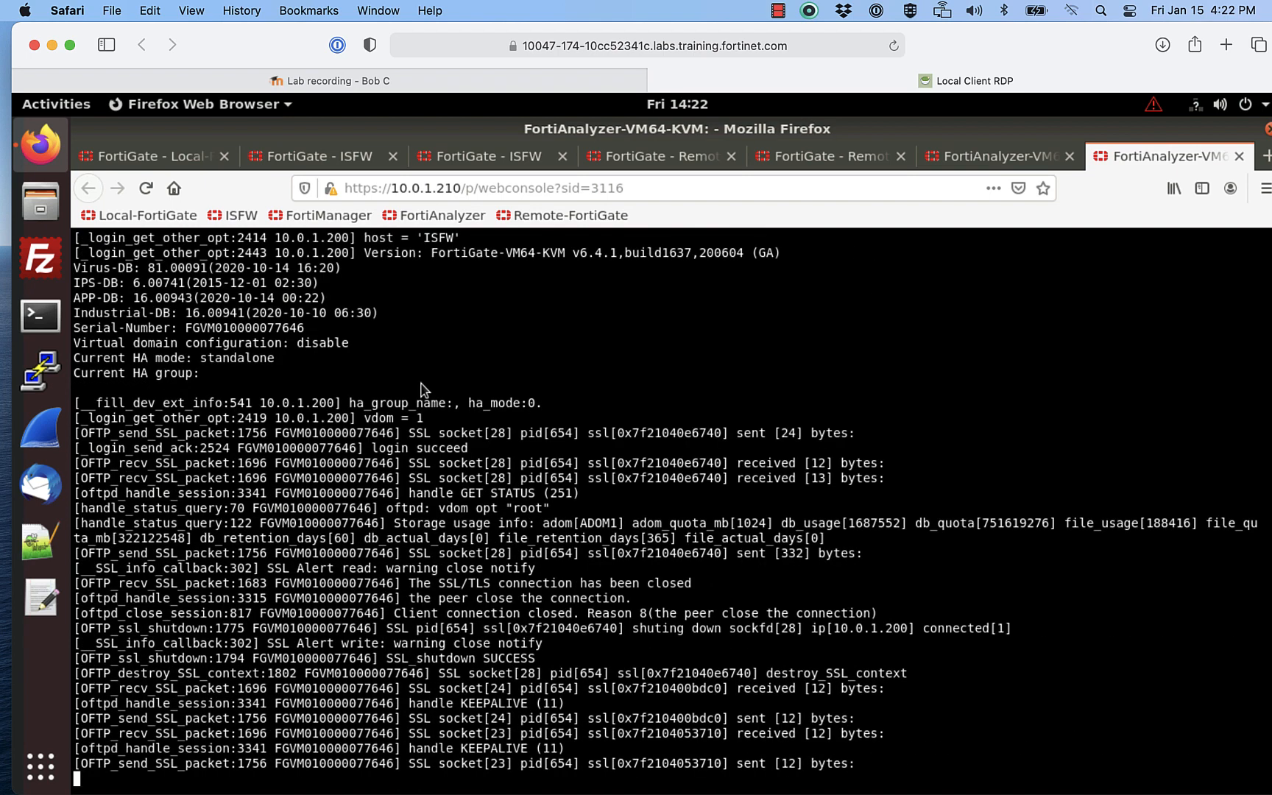
# Step: Run diagnose debug disable to stop the debug output
pyautogui.write('debug')
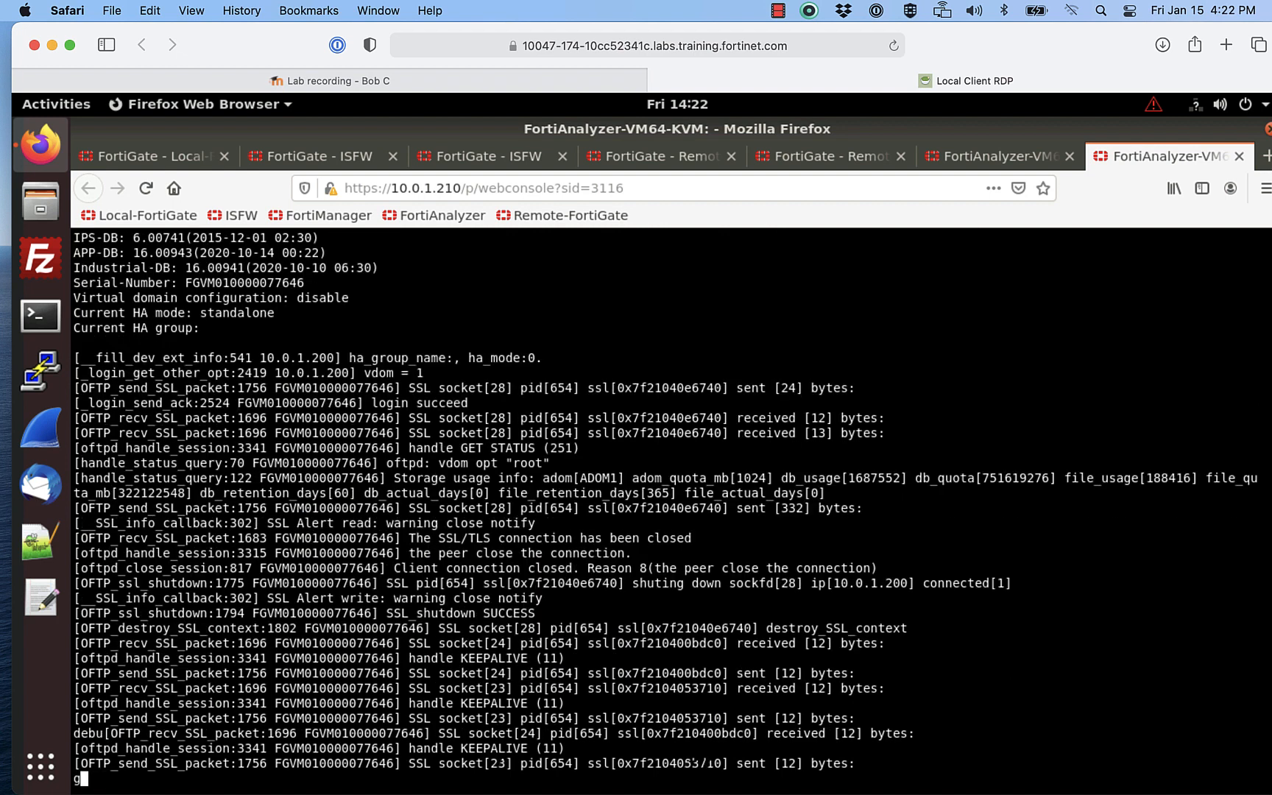
pyautogui.press('BackSpace')
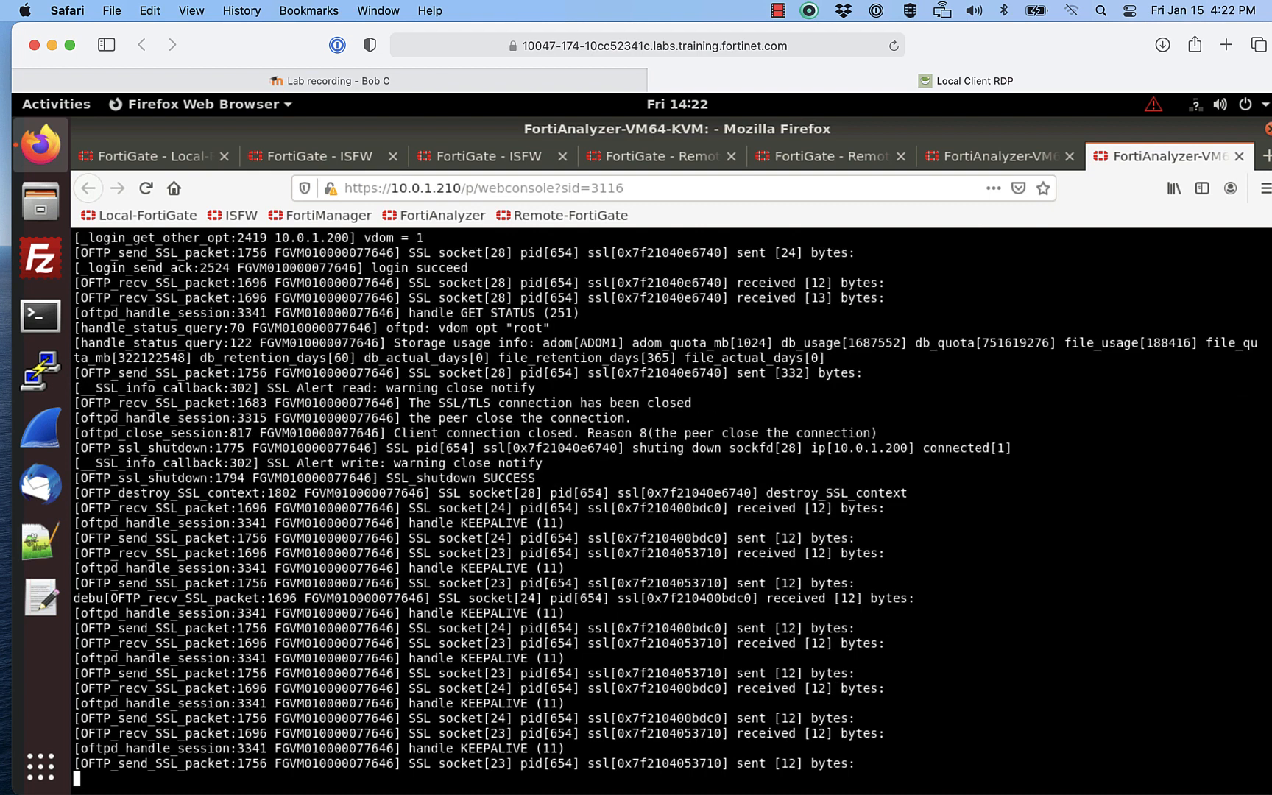
pyautogui.write('diagnose debug ')
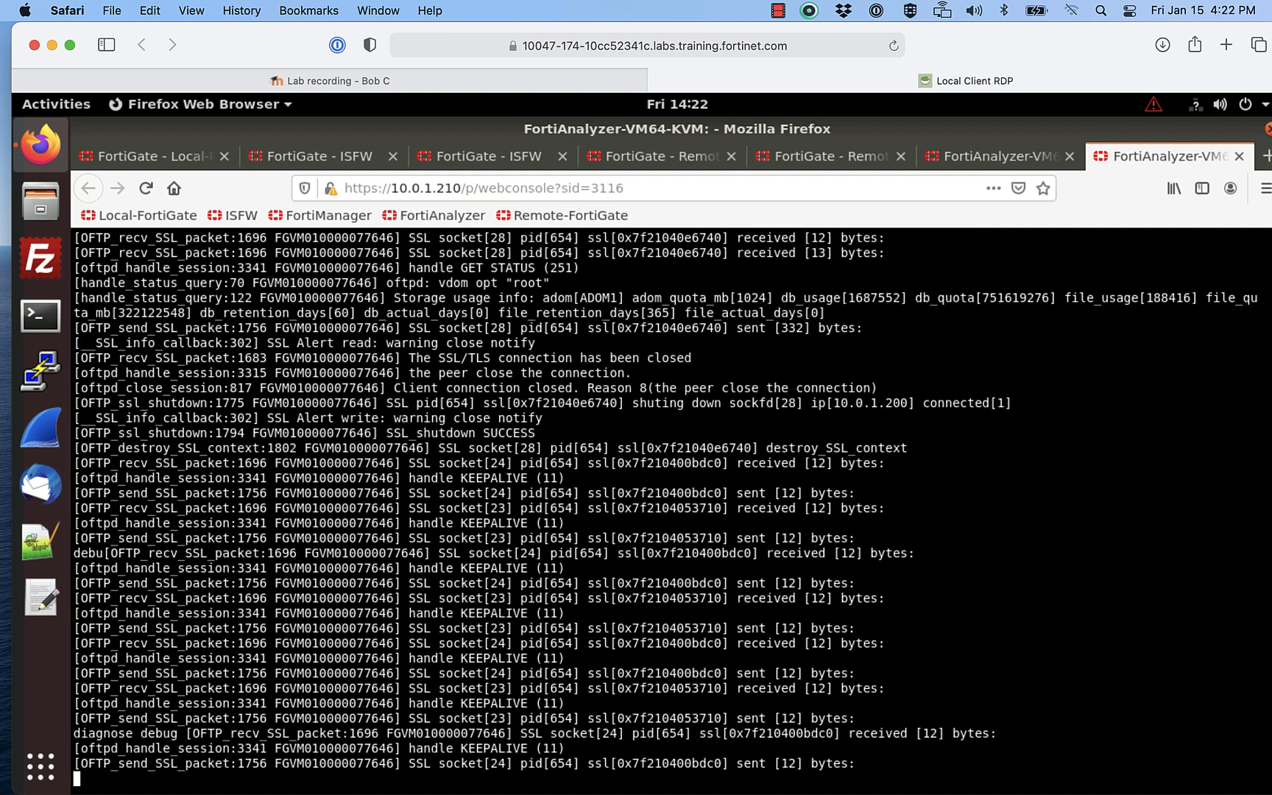
pyautogui.write('disable')
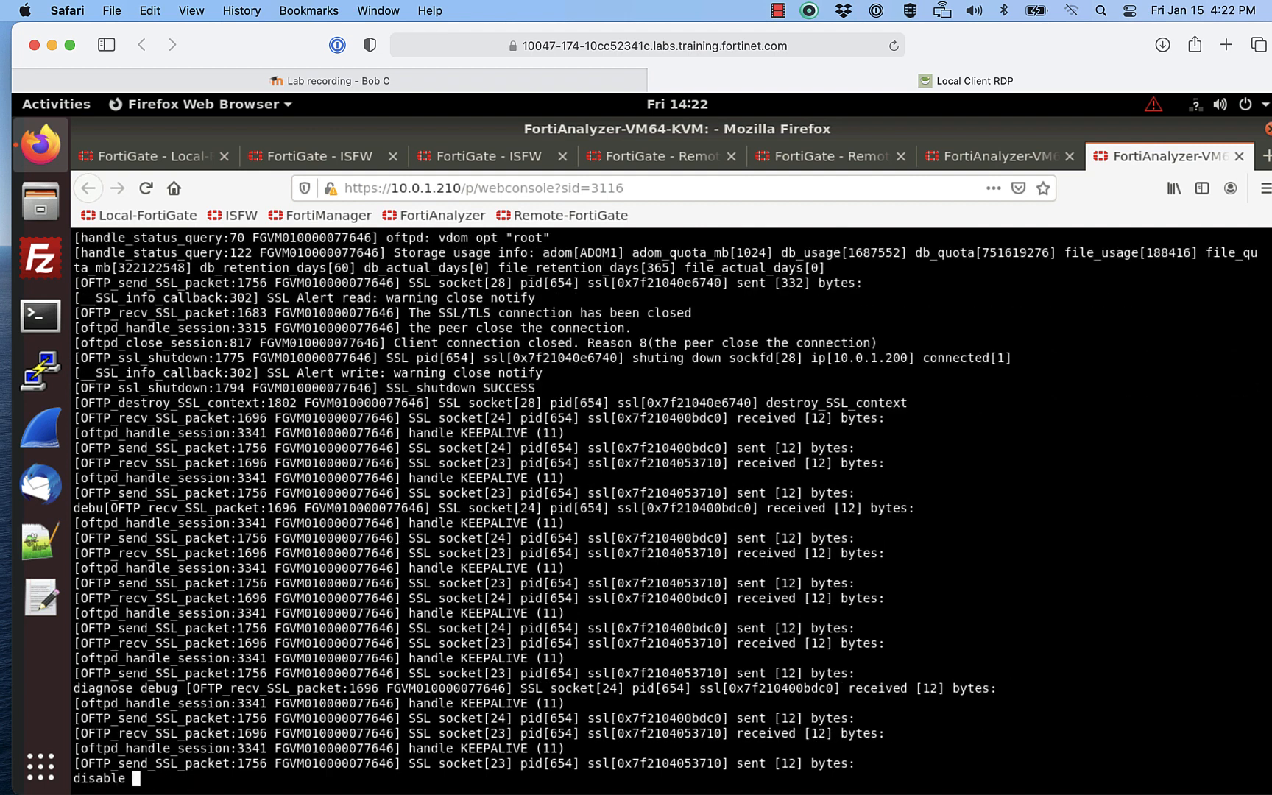
pyautogui.press('Return')
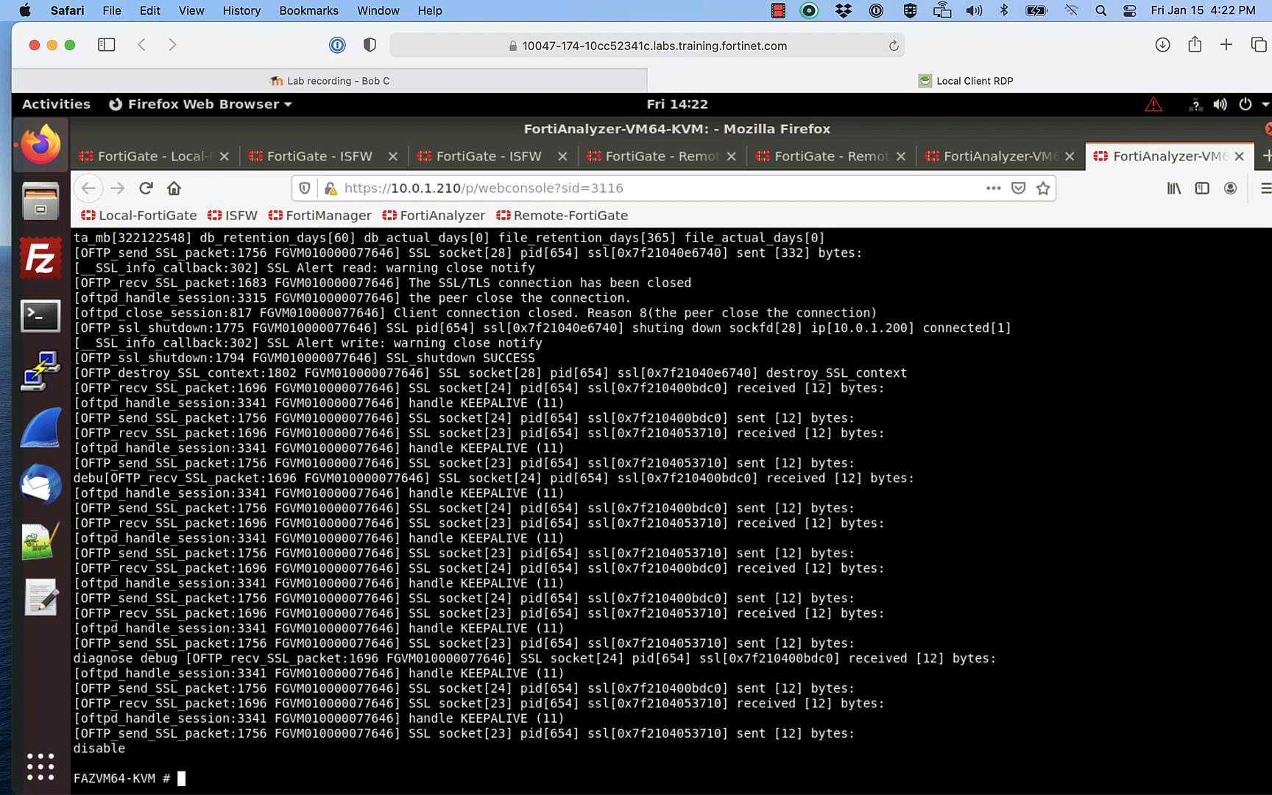
pyautogui.press('Up')
pyautogui.press('Return')
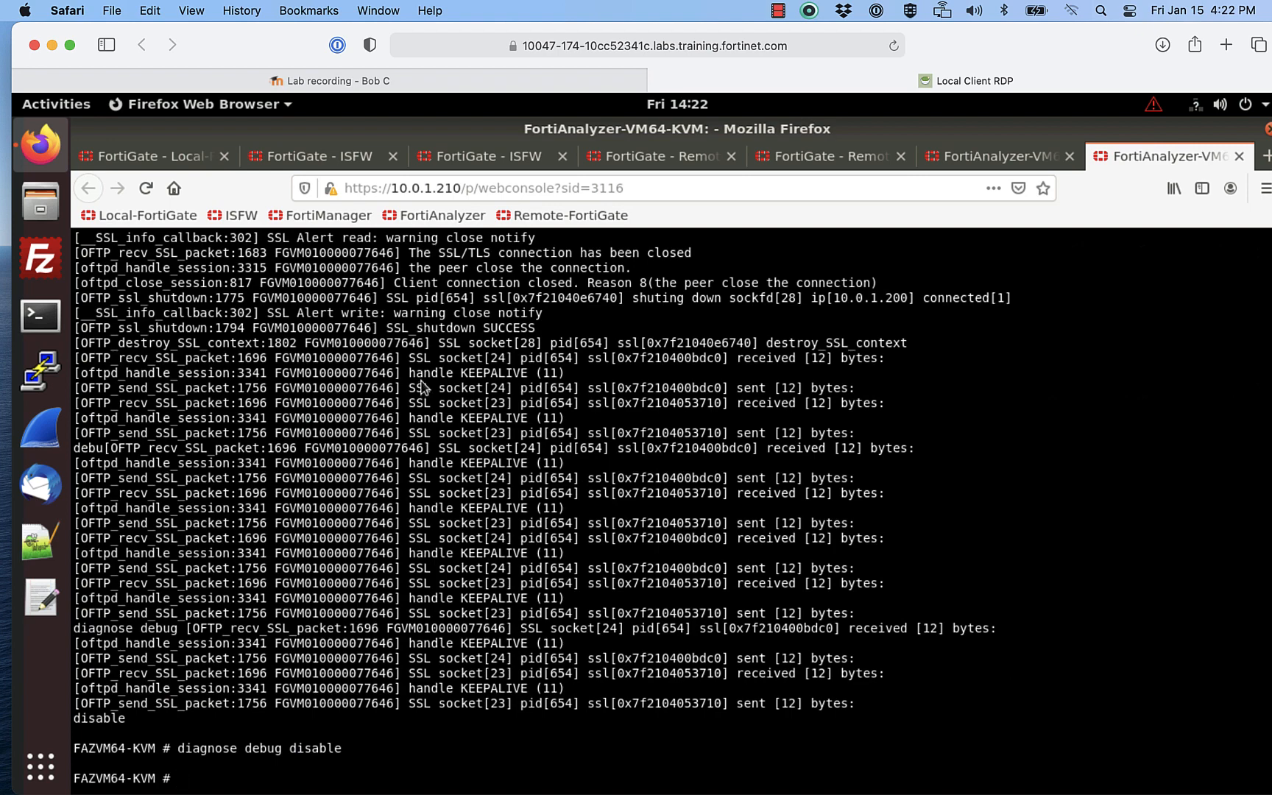
pyautogui.scroll(1, 508, 357)
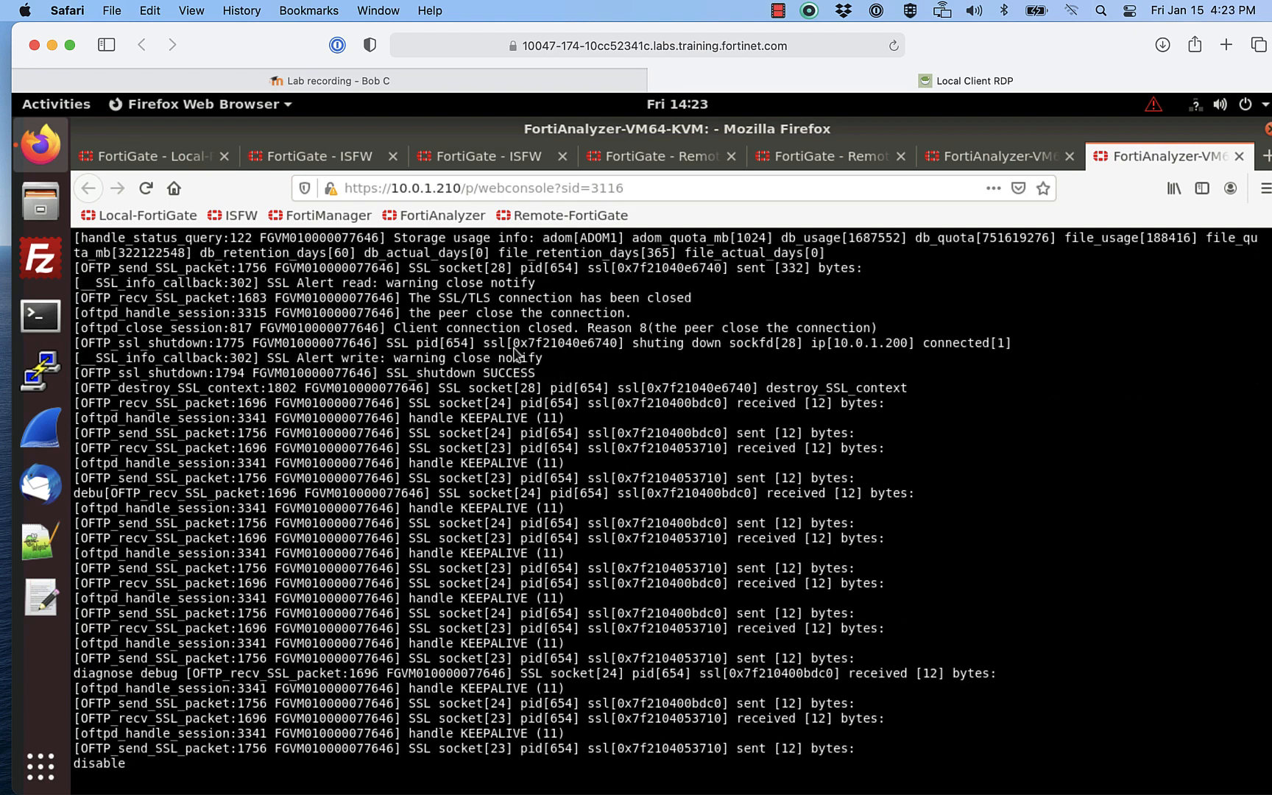
pyautogui.scroll(5, 704, 354)
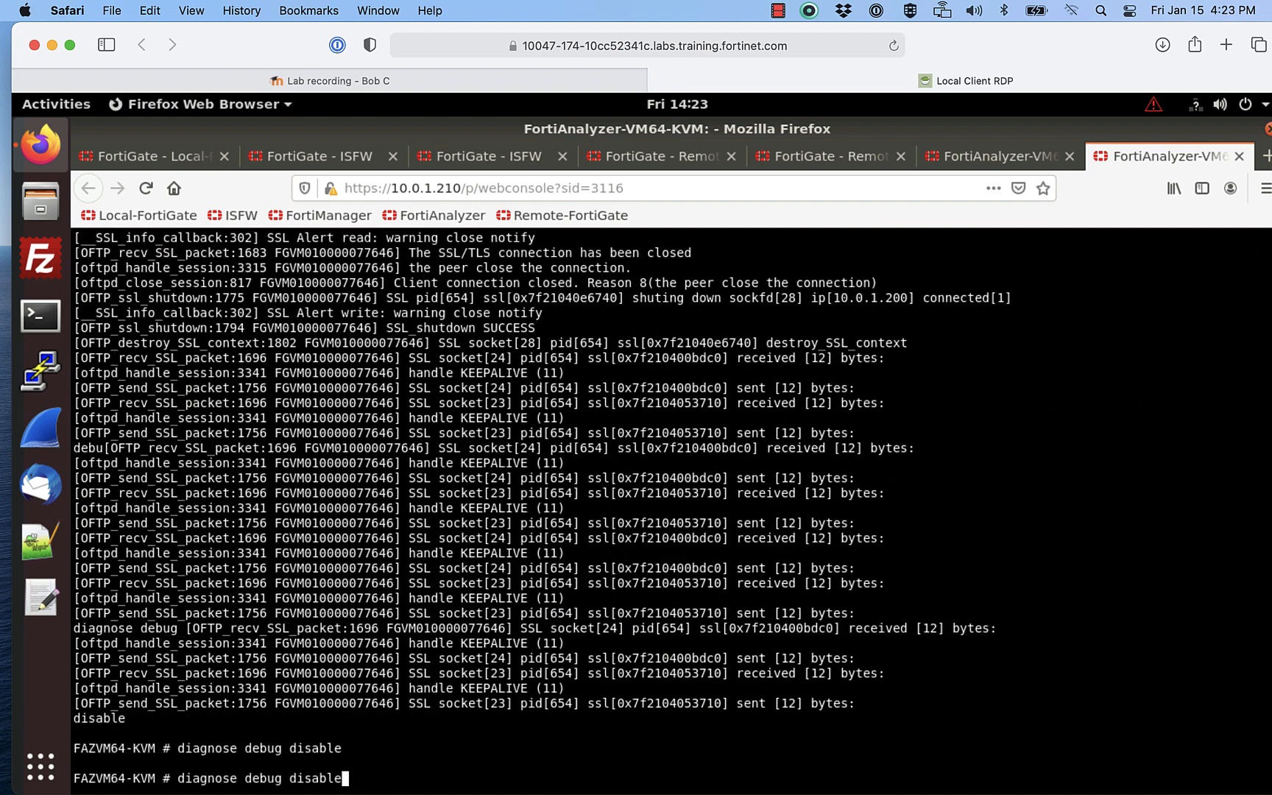
pyautogui.press('Up')
# Step: Open Remote-FortiGate's Security Fabric > Fabric Connectors page
pyautogui.click(826, 152)
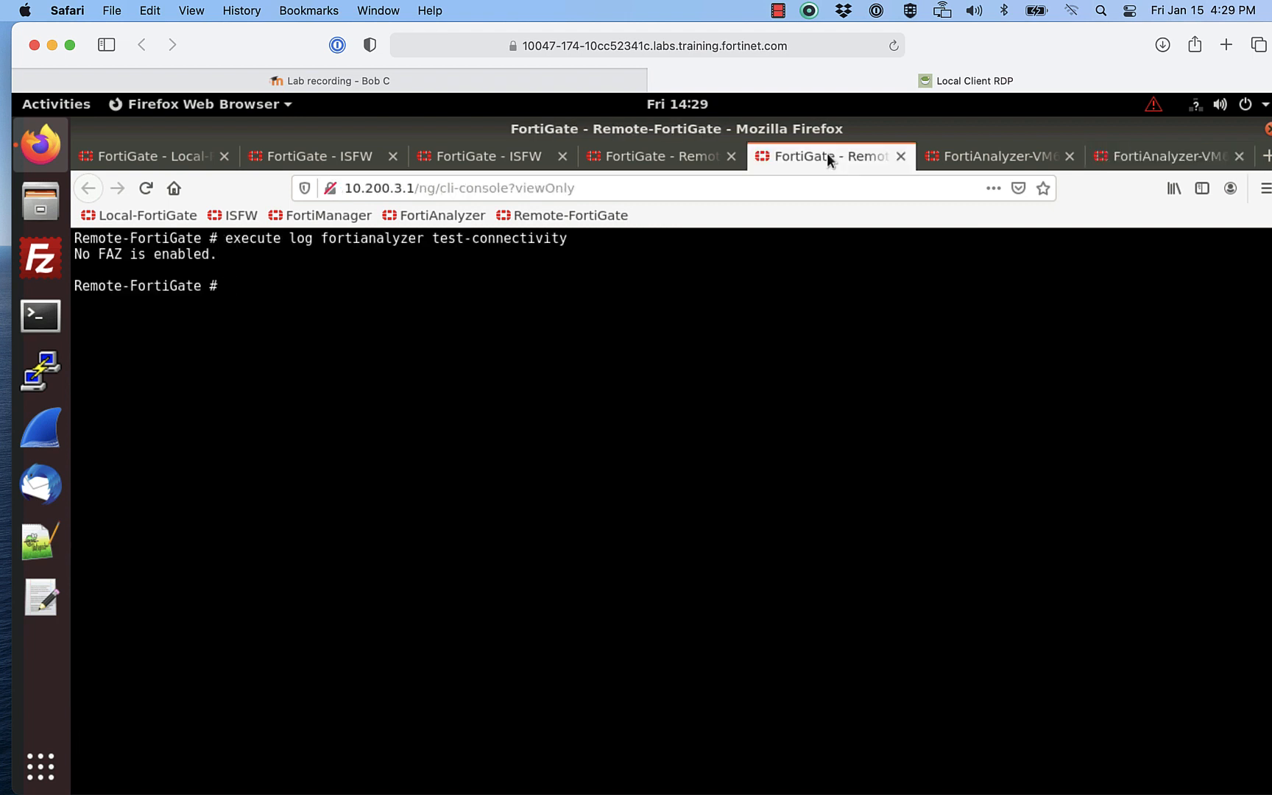
pyautogui.click(672, 151)
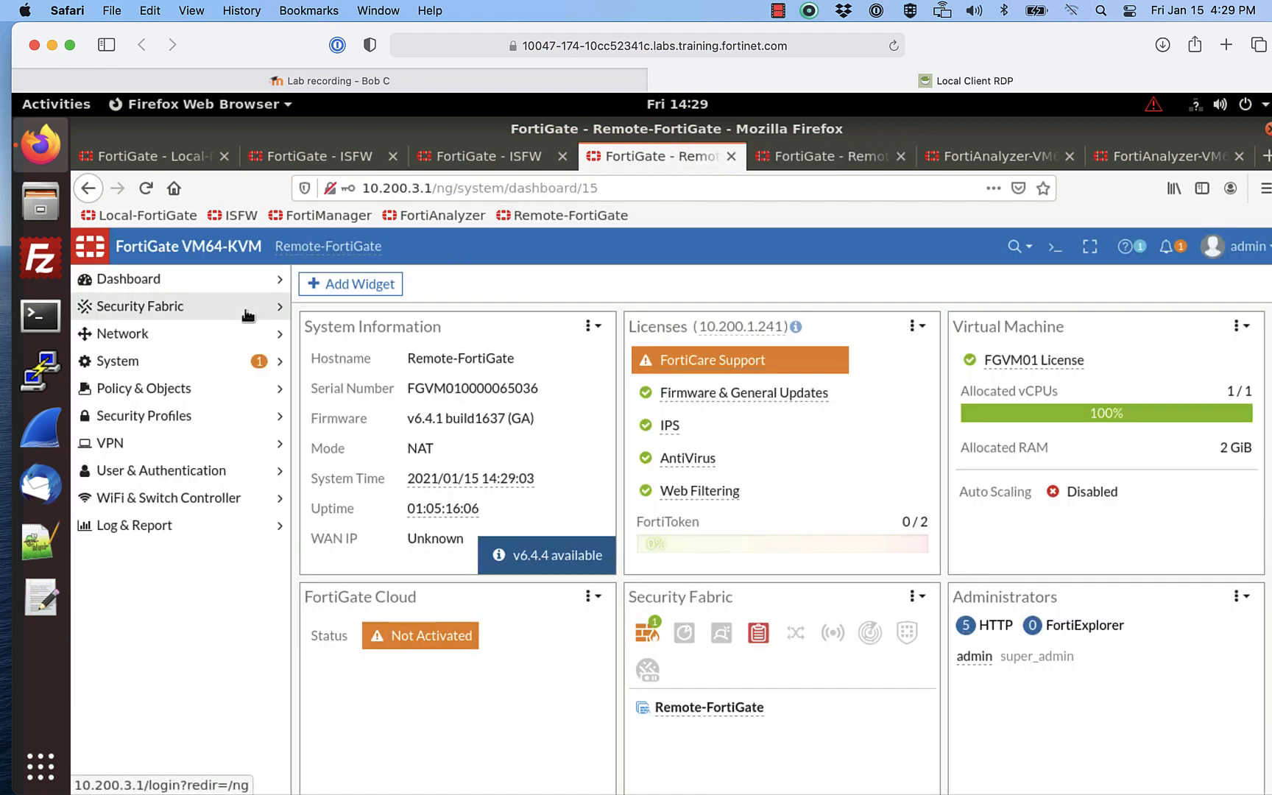
pyautogui.click(145, 307)
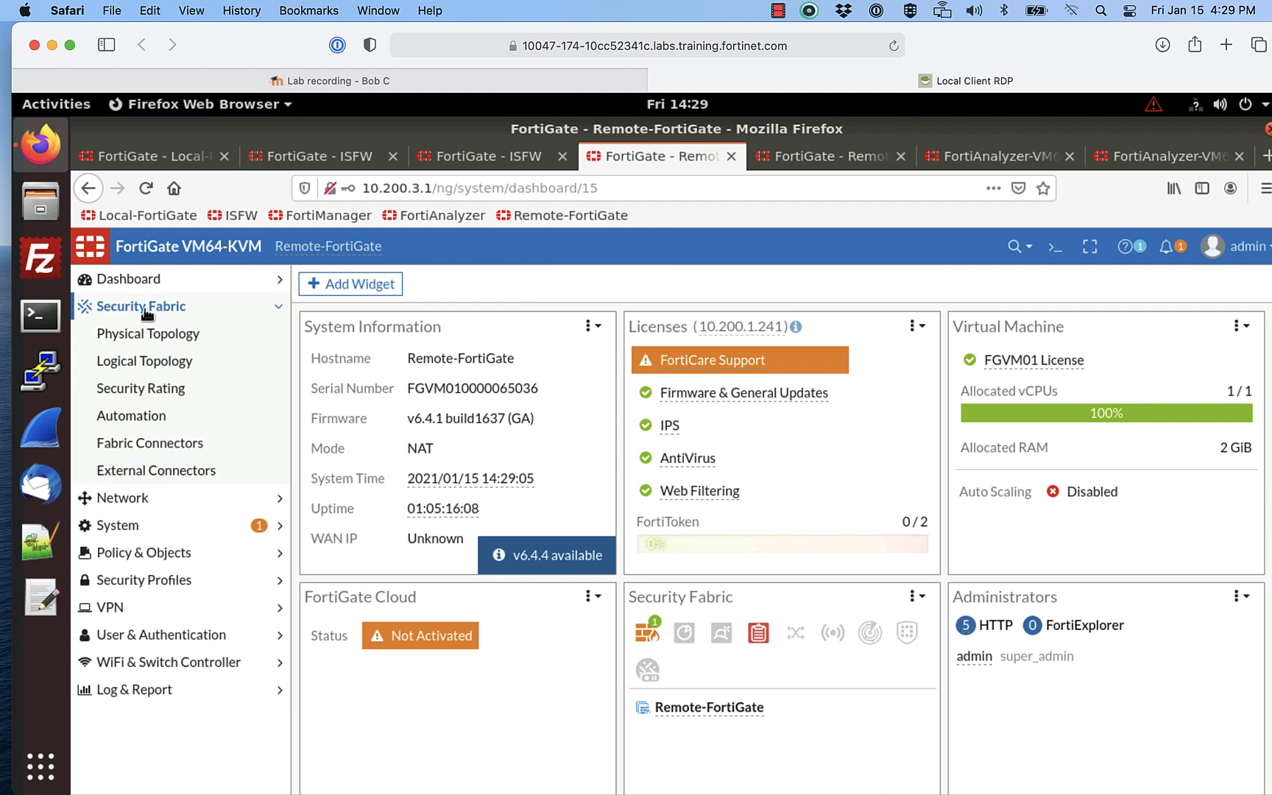
pyautogui.click(147, 443)
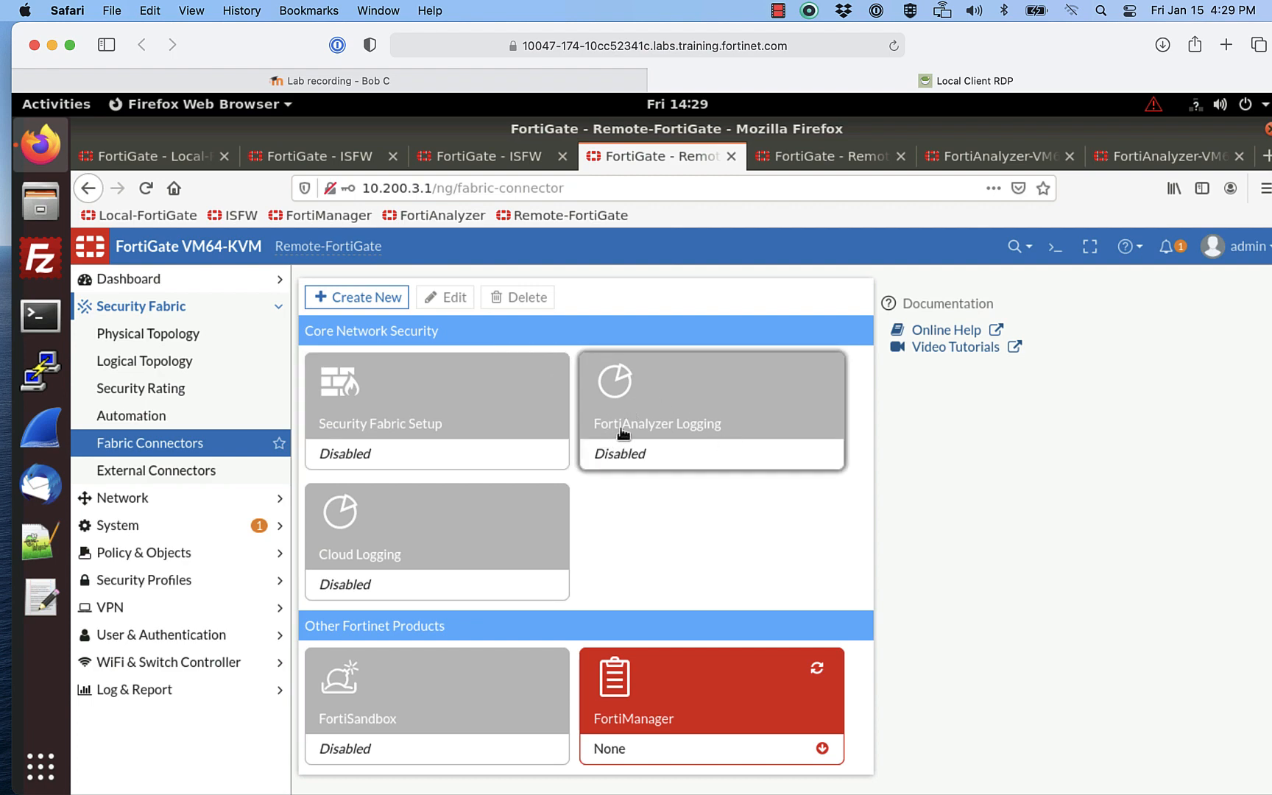
# Step: Enable FortiAnalyzer Logging to 10.200.1.210 with real-time upload and certificate verification turned off
pyautogui.click(634, 449)
pyautogui.click(454, 296)
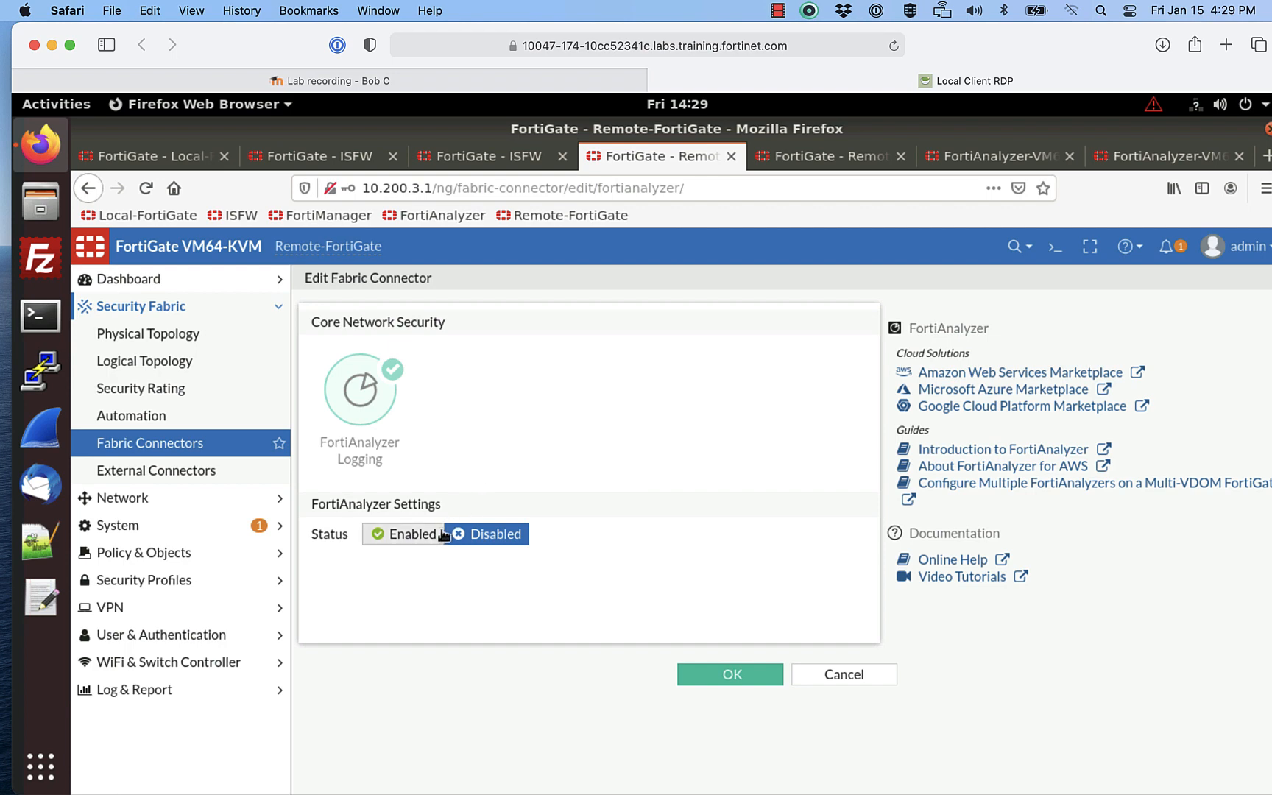
pyautogui.click(418, 535)
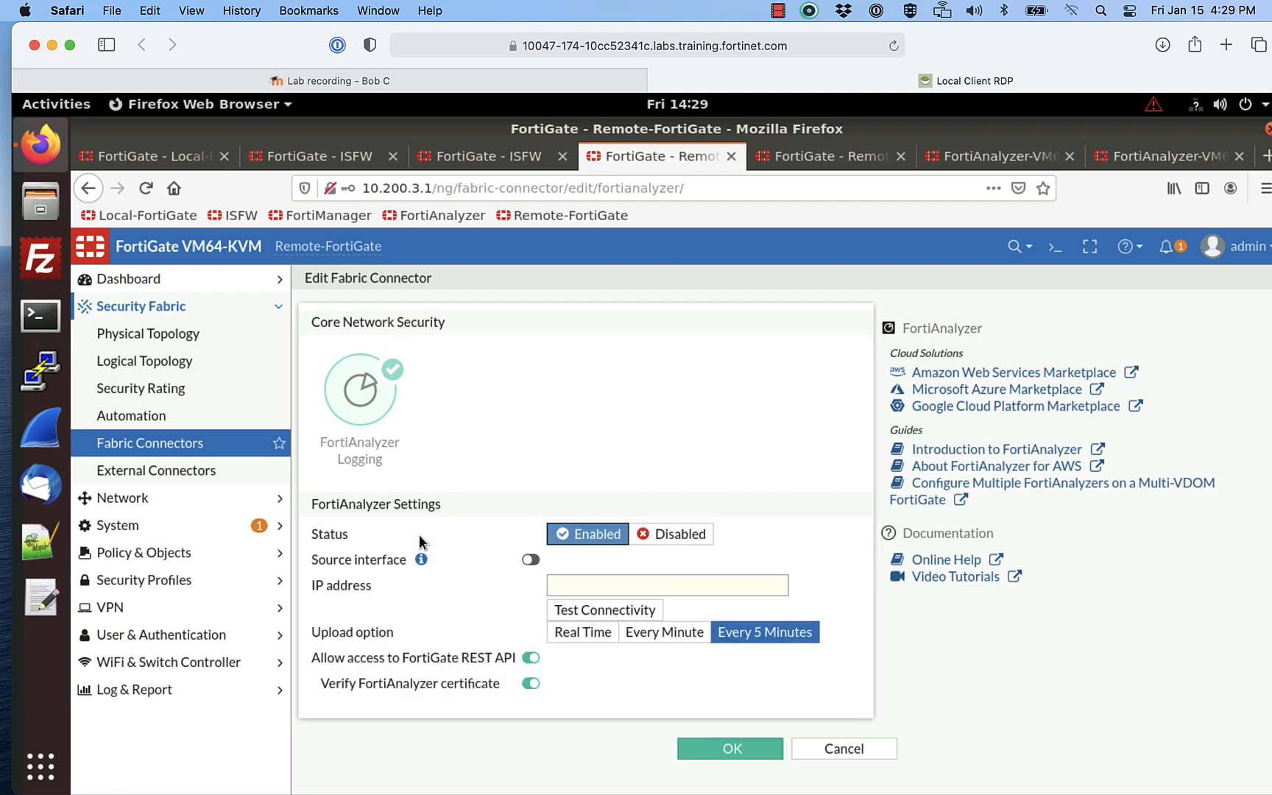
pyautogui.click(573, 590)
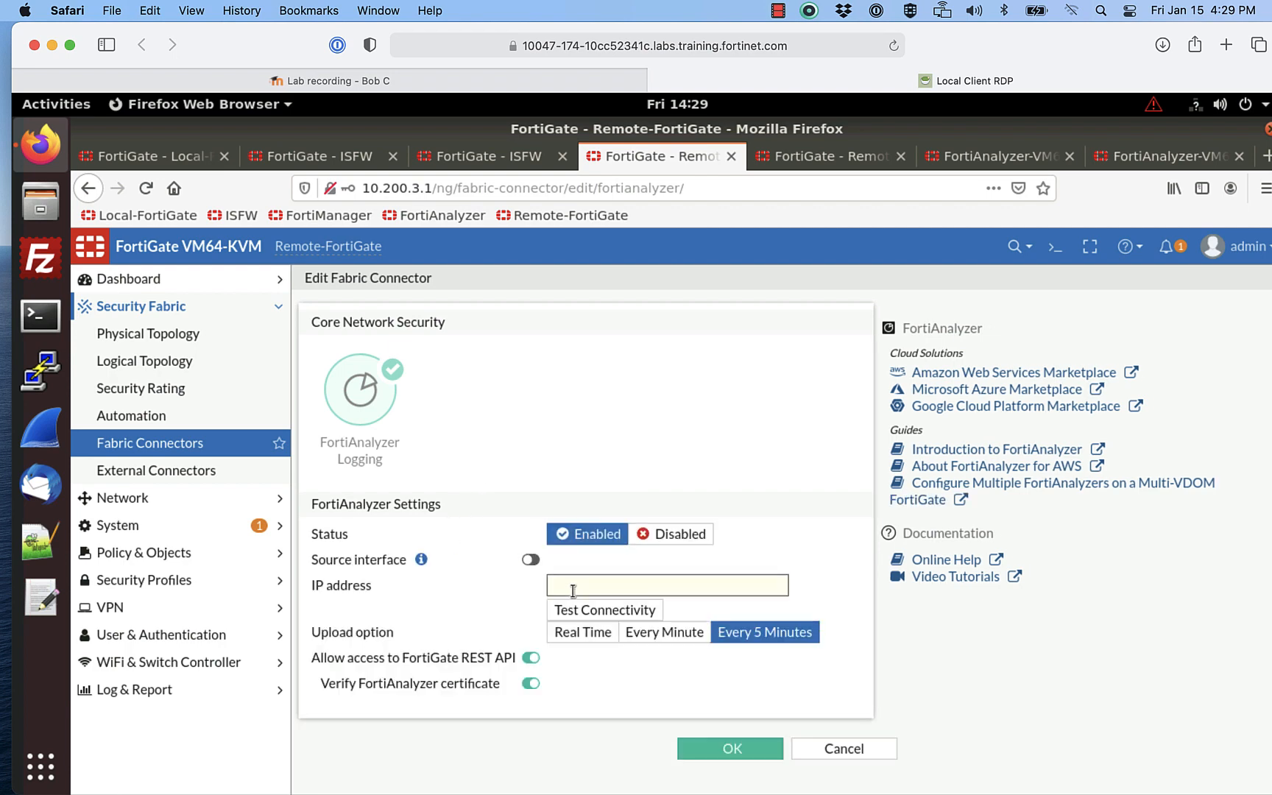
pyautogui.write('10.200.1.210')
pyautogui.click(559, 631)
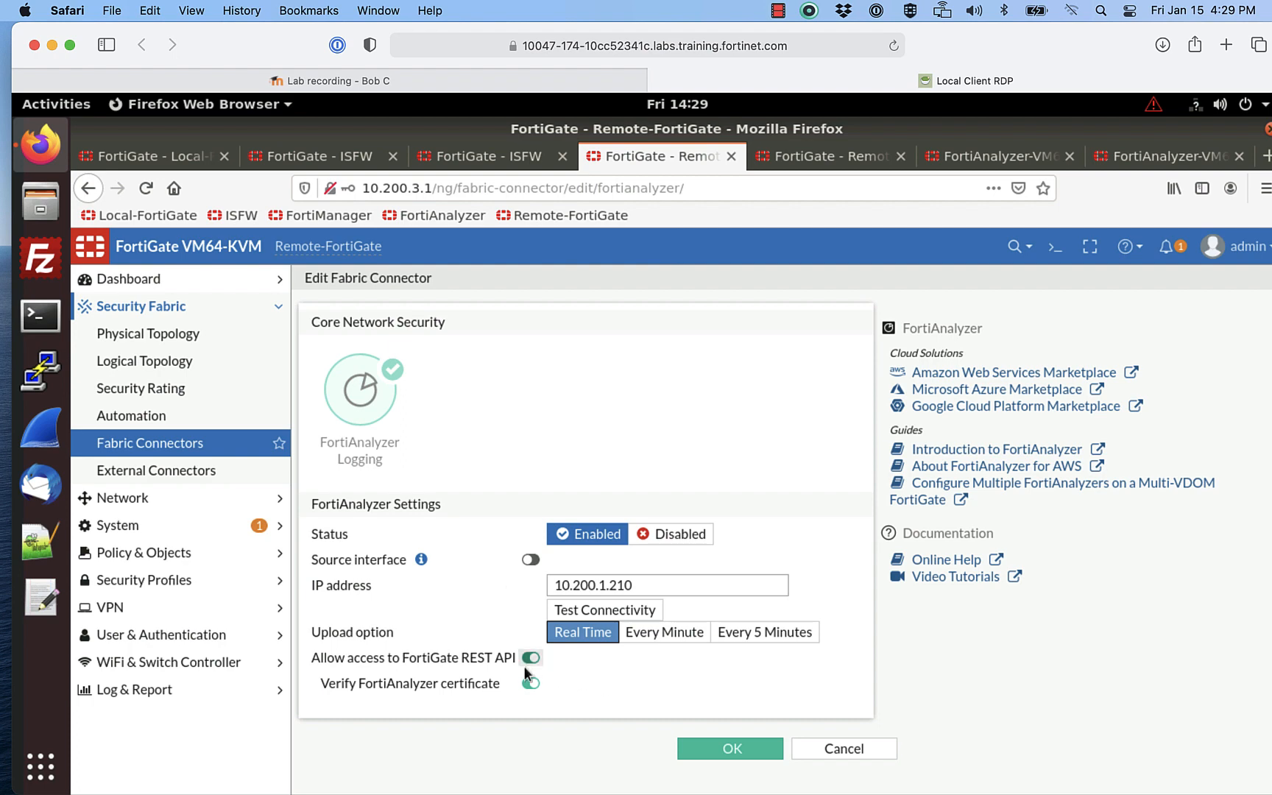
pyautogui.click(527, 686)
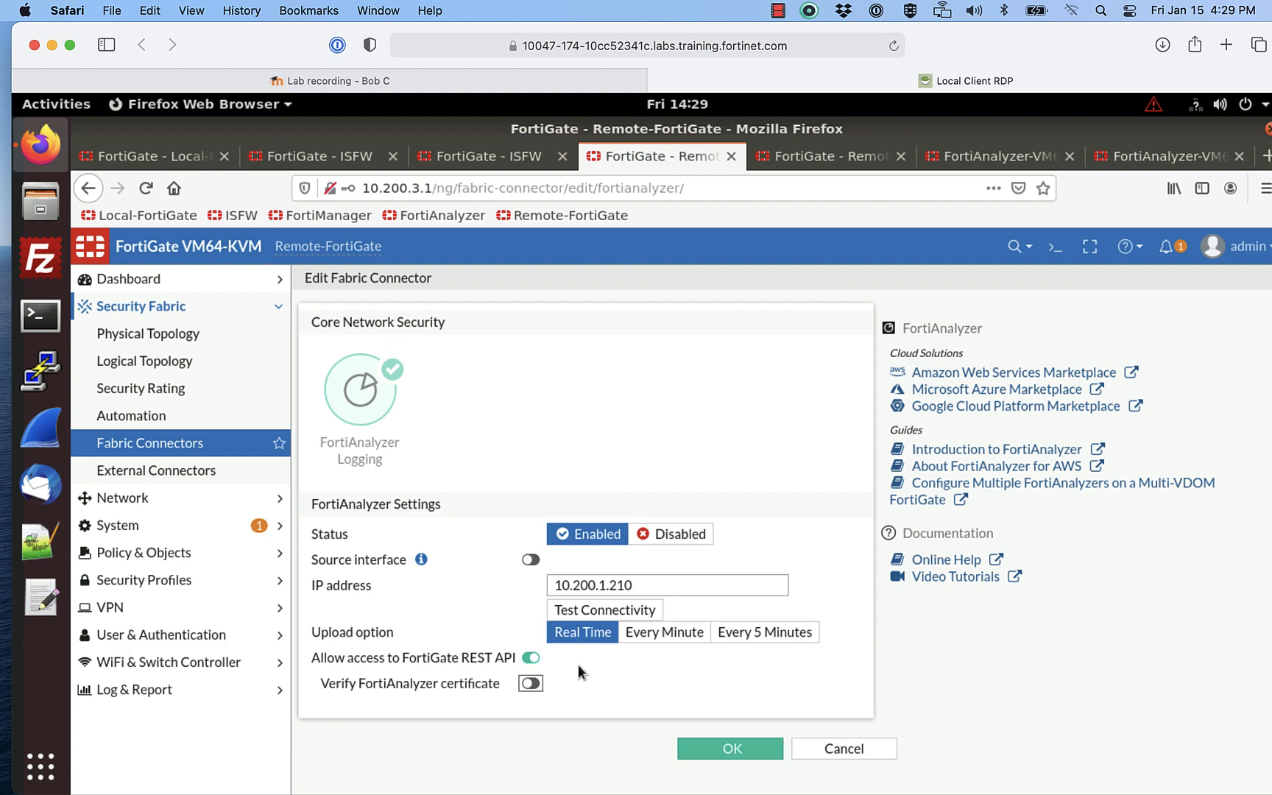
pyautogui.click(717, 745)
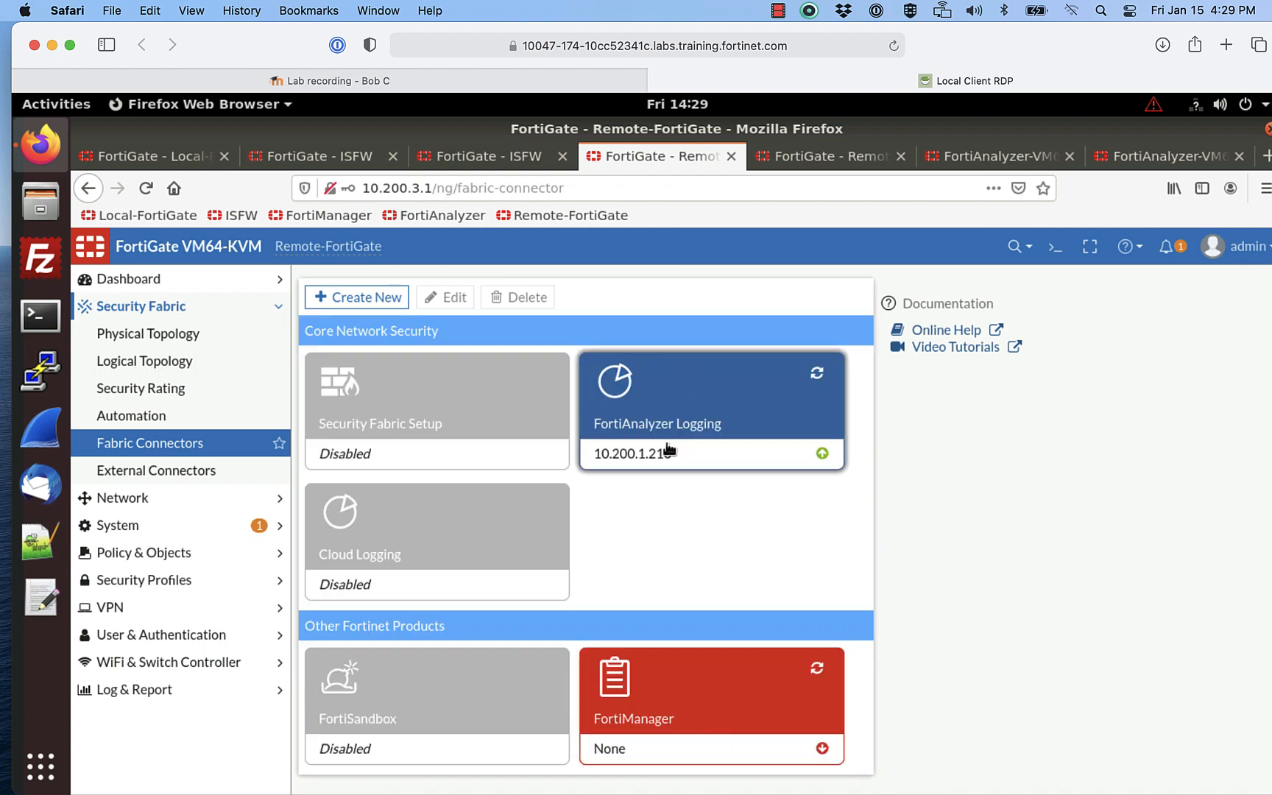
# Step: Return to FortiAnalyzer and close the command console to view the full ADOM2 device list
pyautogui.click(716, 415)
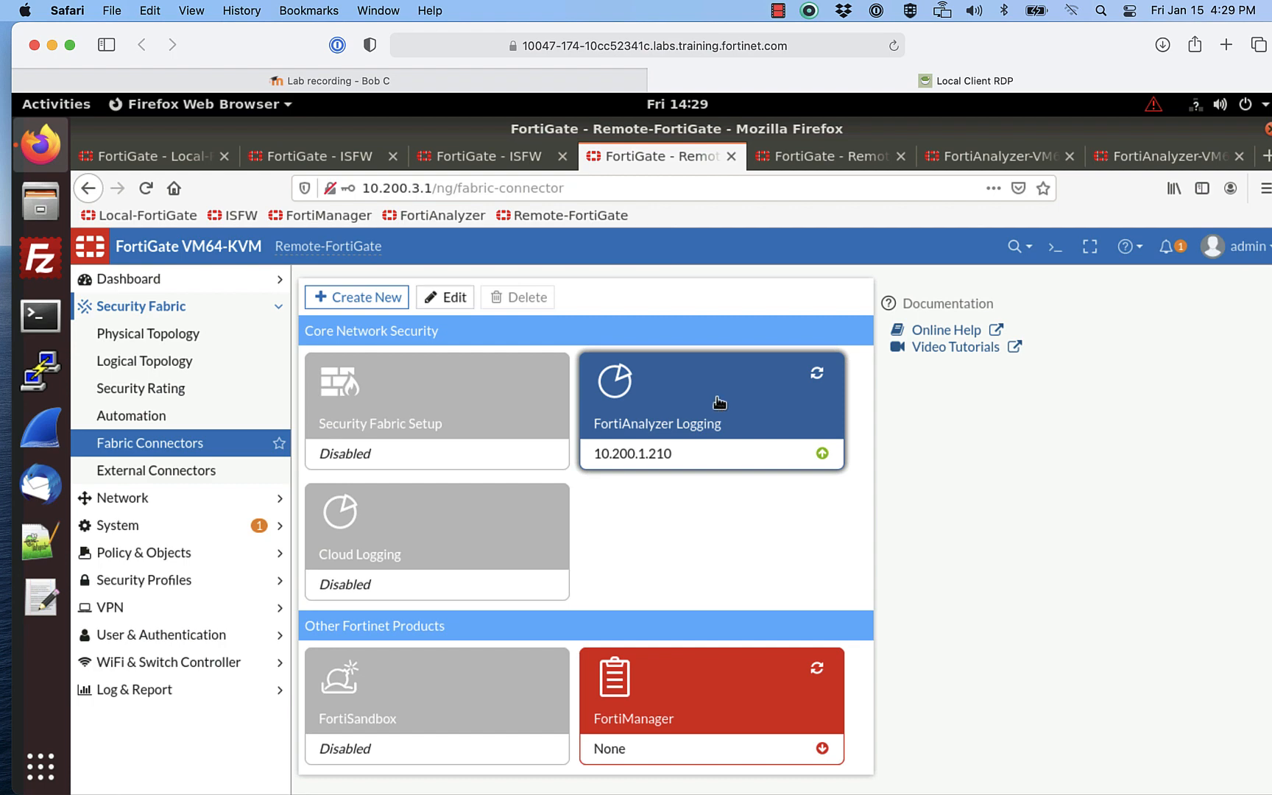
pyautogui.click(957, 157)
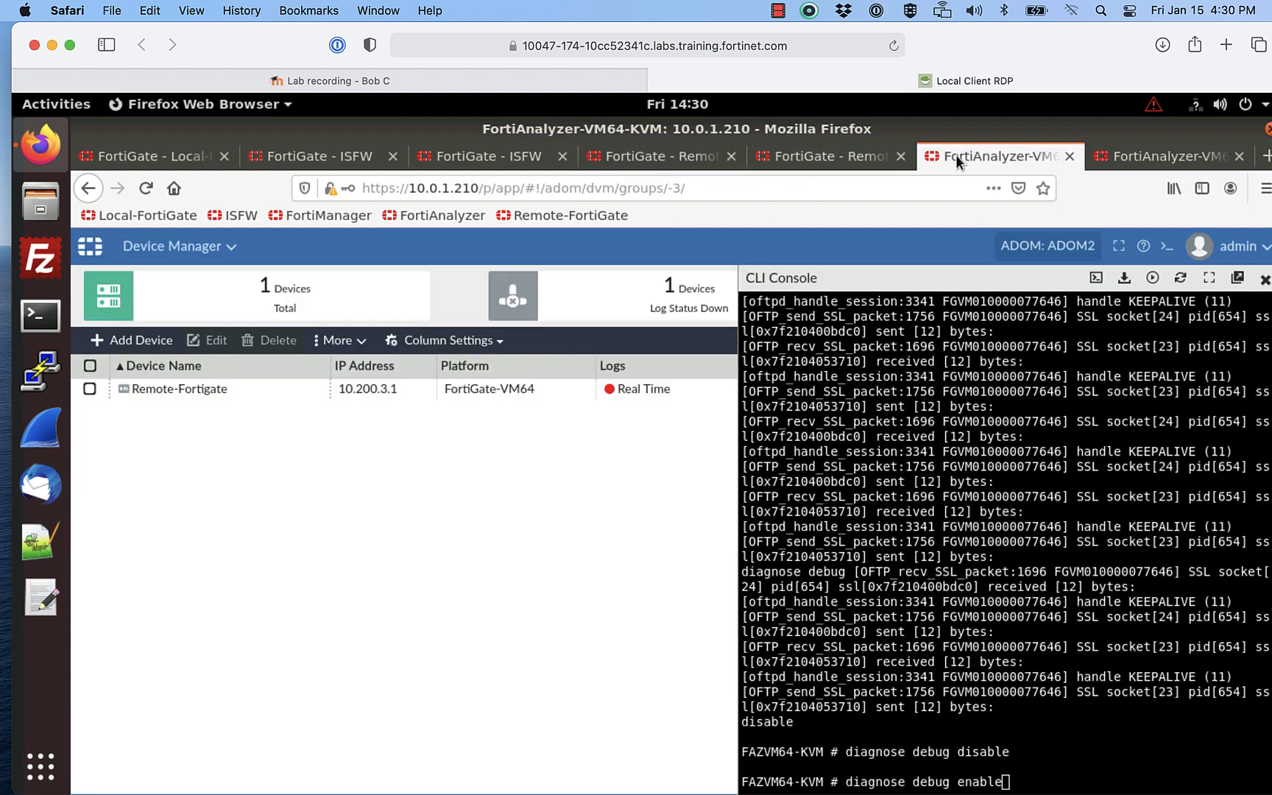
pyautogui.click(1263, 283)
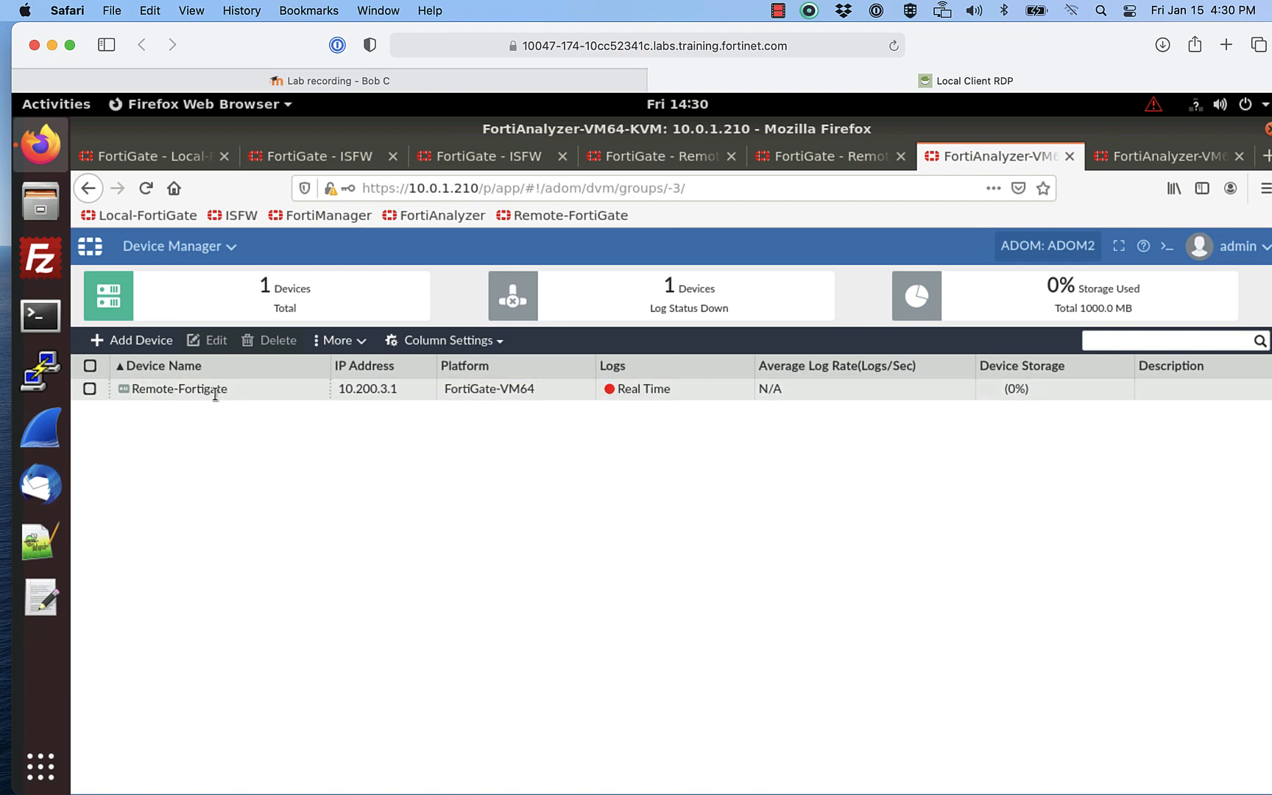